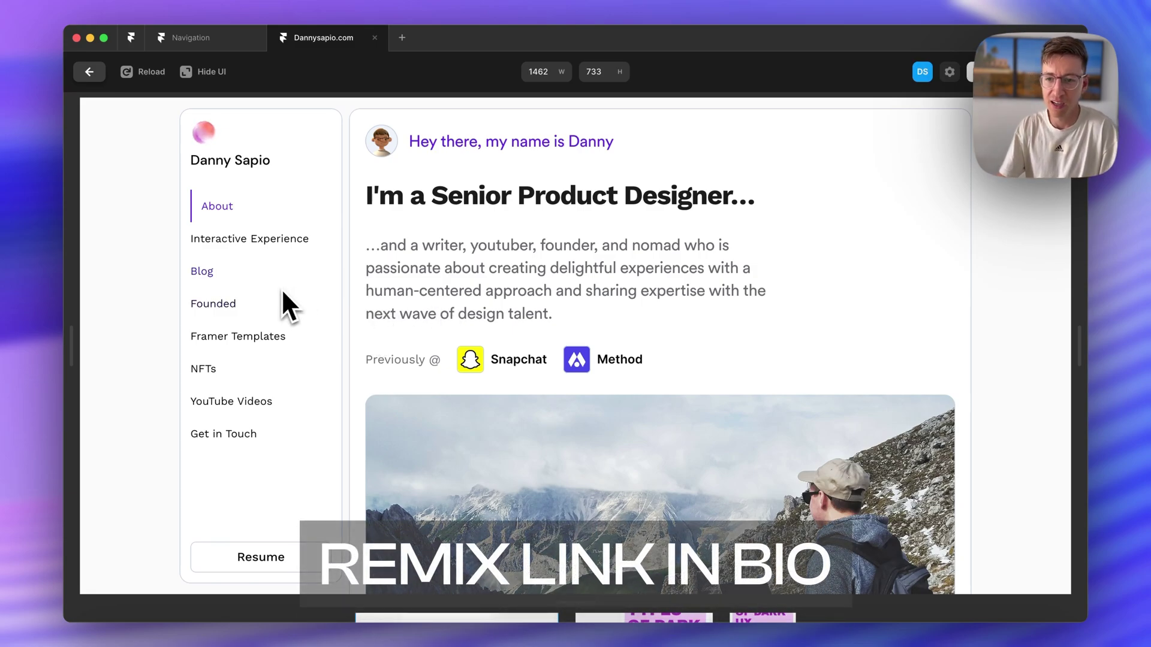
Scroll through the finished Dannysapio.com portfolio preview.
{"action": "scroll", "coordinate": [513, 358], "scroll_direction": "down", "scroll_amount": 10}
{"action": "scroll", "coordinate": [517, 360], "scroll_direction": "down", "scroll_amount": 20}
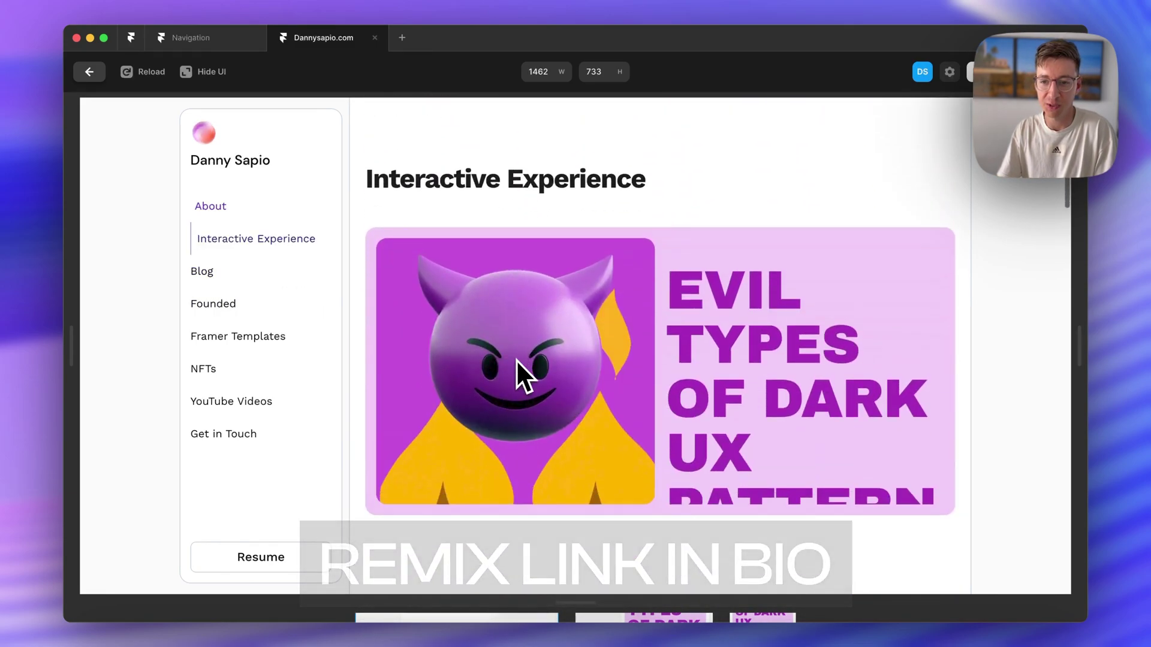
{"action": "scroll", "coordinate": [516, 360], "scroll_direction": "down", "scroll_amount": 3}
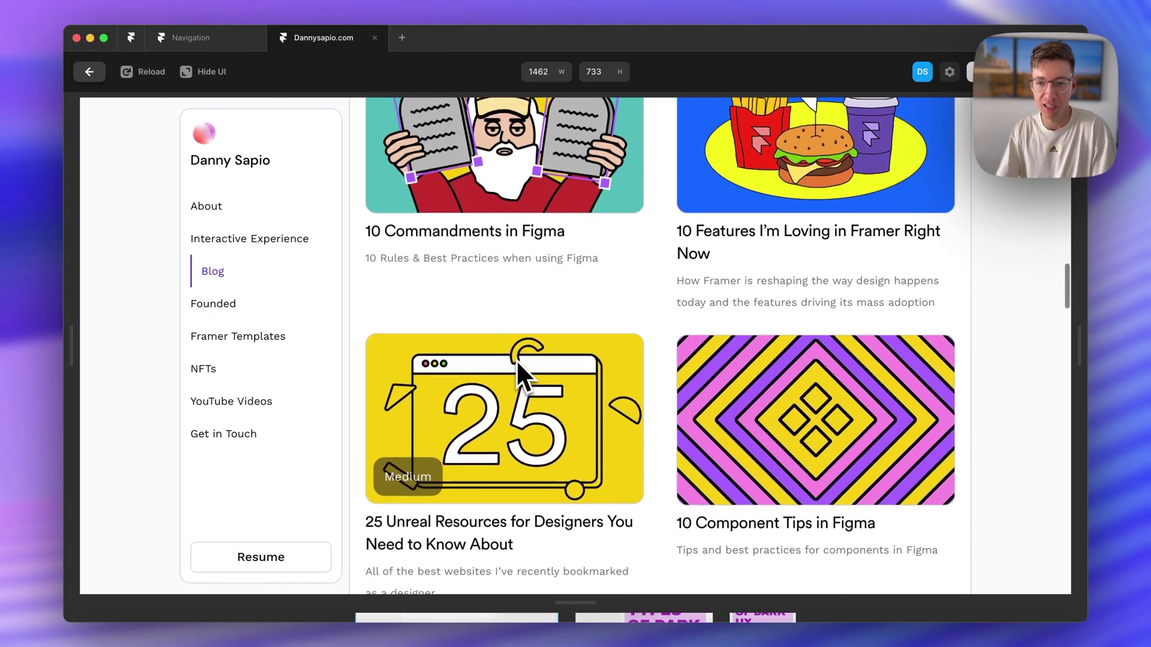
{"action": "scroll", "coordinate": [264, 288], "scroll_direction": "down", "scroll_amount": 8}
{"action": "scroll", "coordinate": [265, 287], "scroll_direction": "down", "scroll_amount": 10}
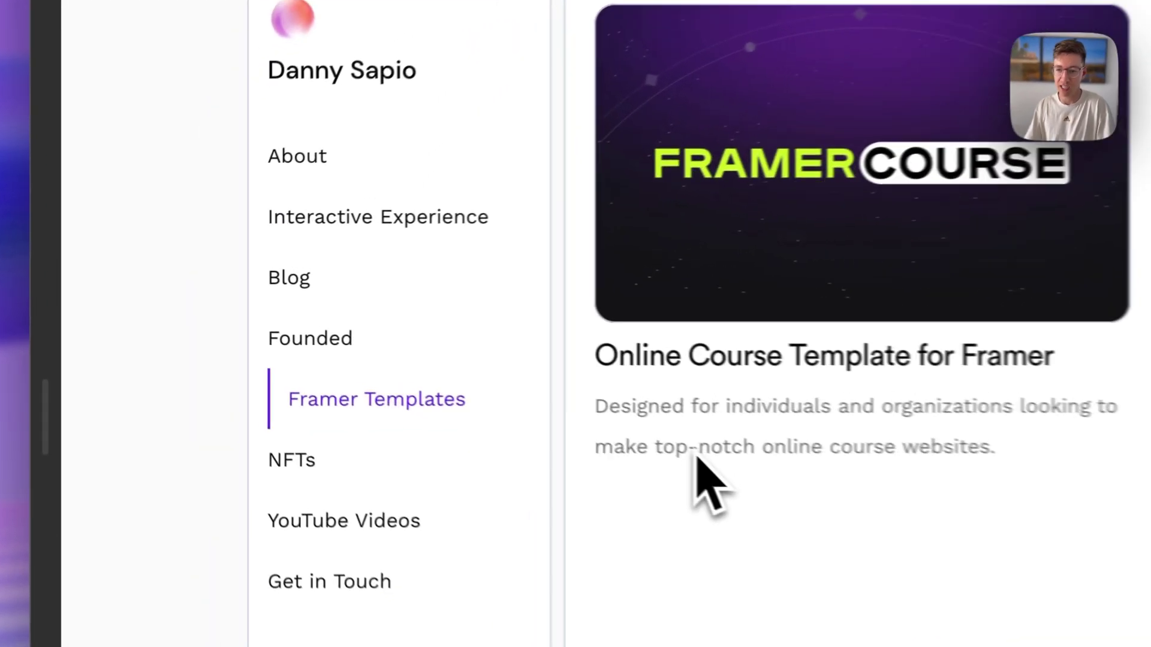
{"action": "scroll", "coordinate": [433, 381], "scroll_direction": "down", "scroll_amount": 12}
{"action": "scroll", "coordinate": [689, 419], "scroll_direction": "up", "scroll_amount": 10}
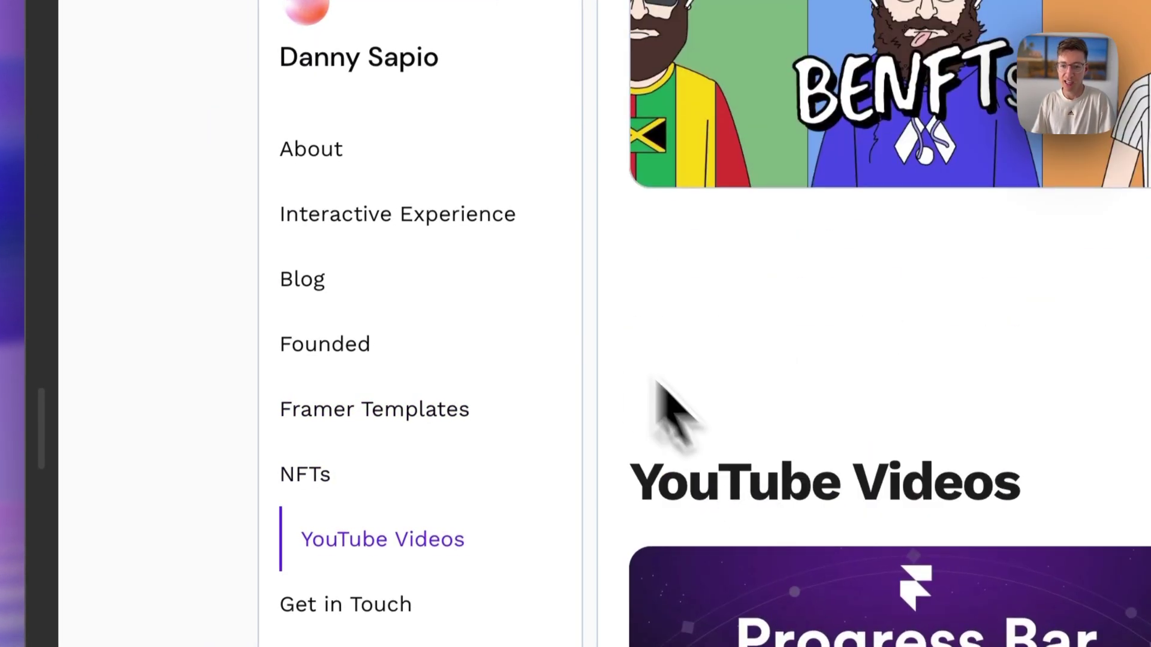
Test the sidebar links to Interactive Experience, About, NFTs and Founded sections.
{"action": "left_click", "coordinate": [337, 219]}
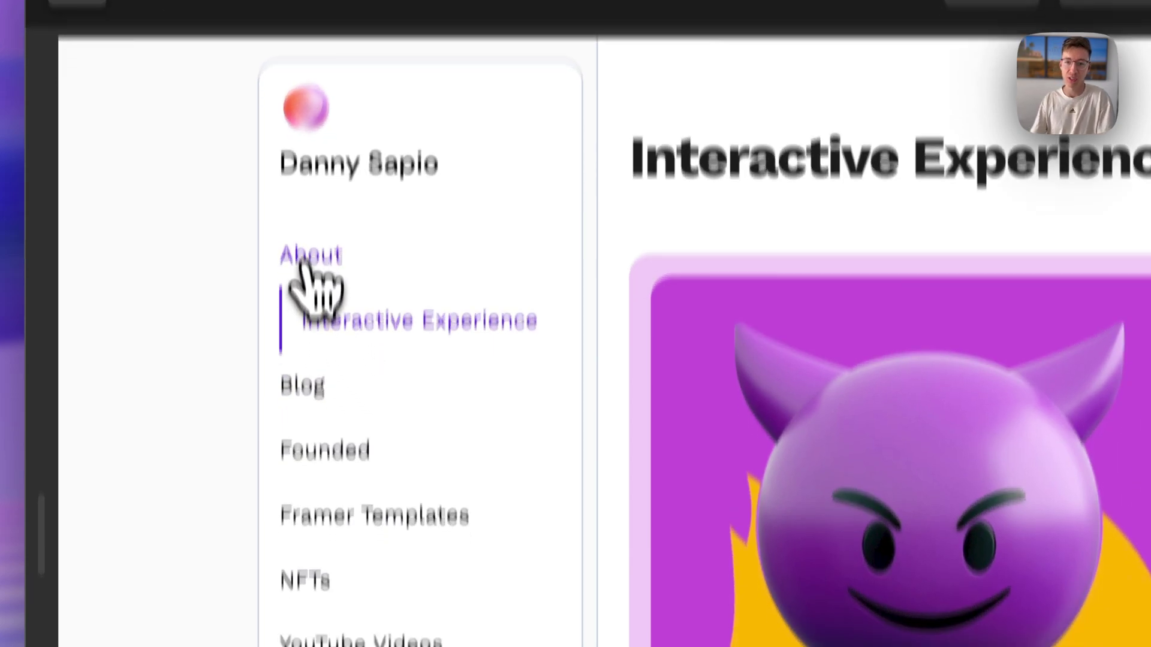
{"action": "left_click", "coordinate": [311, 289]}
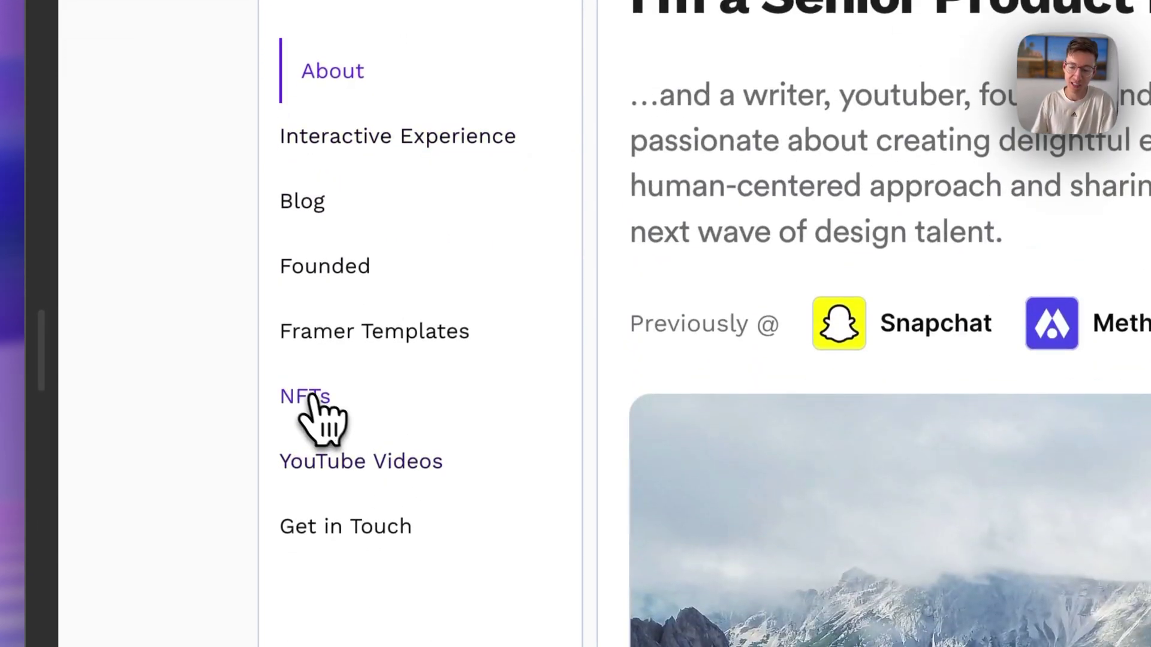
{"action": "left_click", "coordinate": [310, 416]}
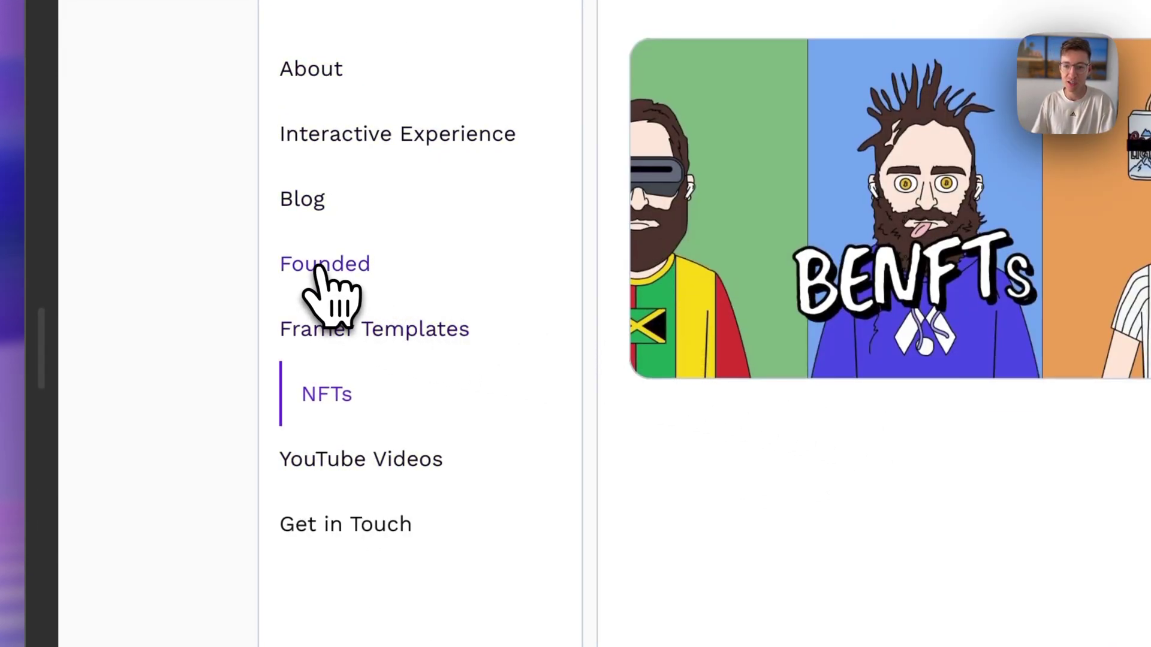
{"action": "left_click", "coordinate": [318, 264]}
{"action": "scroll", "coordinate": [953, 459], "scroll_direction": "up", "scroll_amount": 5}
{"action": "scroll", "coordinate": [960, 462], "scroll_direction": "up", "scroll_amount": 10}
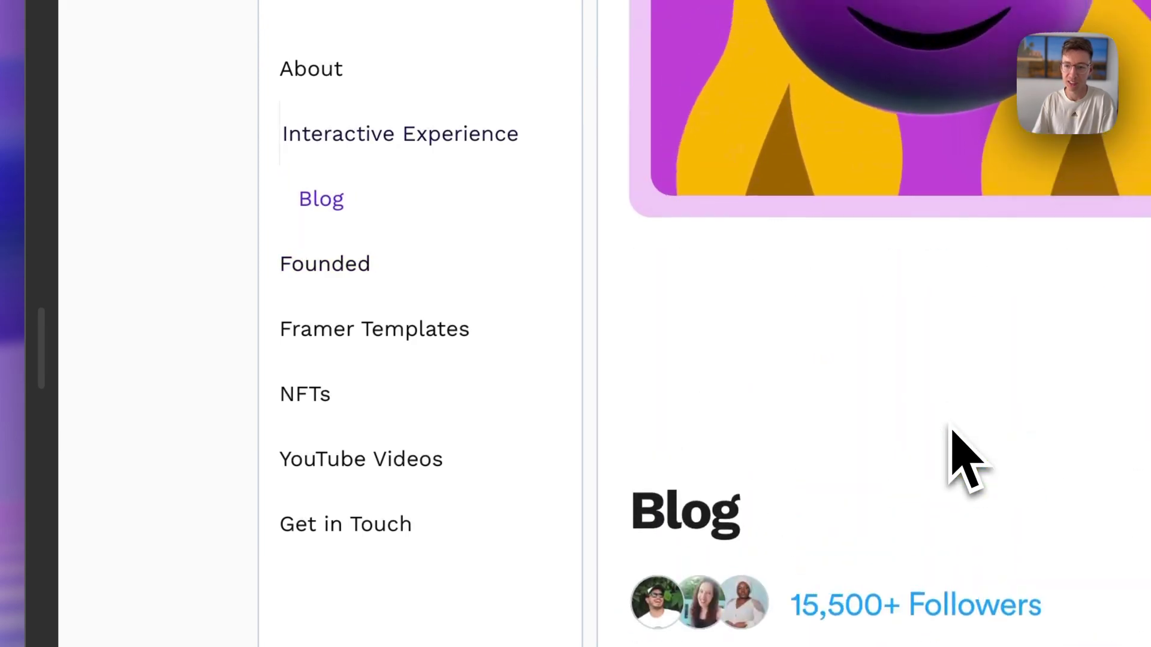
{"action": "scroll", "coordinate": [959, 462], "scroll_direction": "down", "scroll_amount": 15}
{"action": "scroll", "coordinate": [952, 430], "scroll_direction": "down", "scroll_amount": 15}
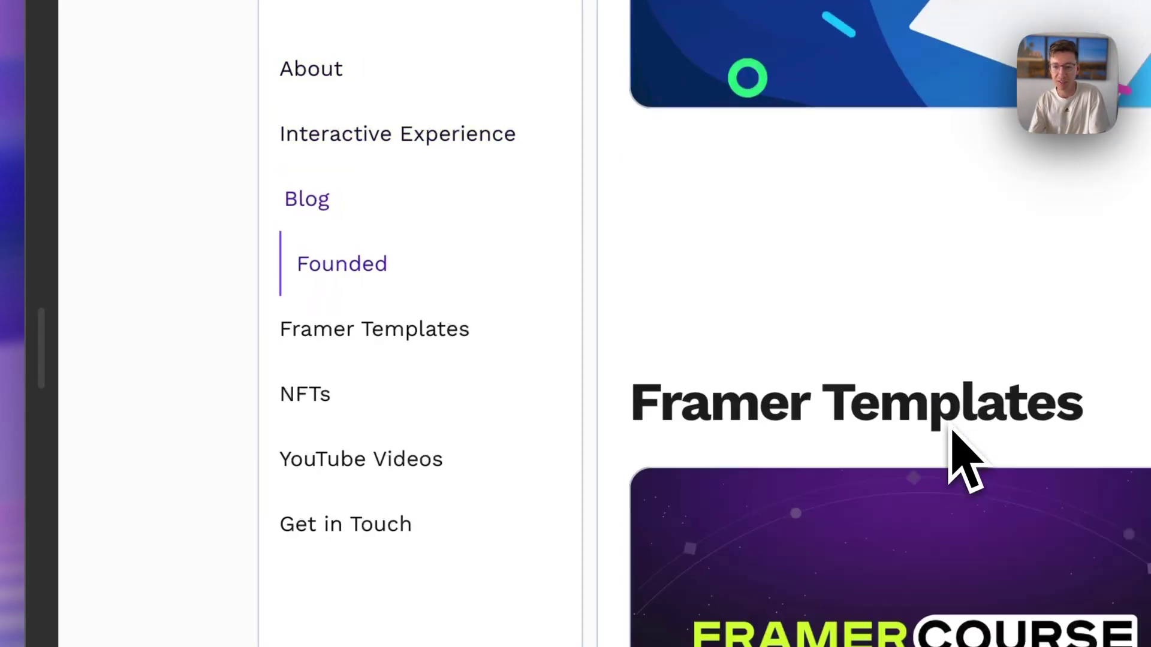
{"action": "scroll", "coordinate": [952, 426], "scroll_direction": "up", "scroll_amount": 8}
{"action": "scroll", "coordinate": [954, 460], "scroll_direction": "up", "scroll_amount": 5}
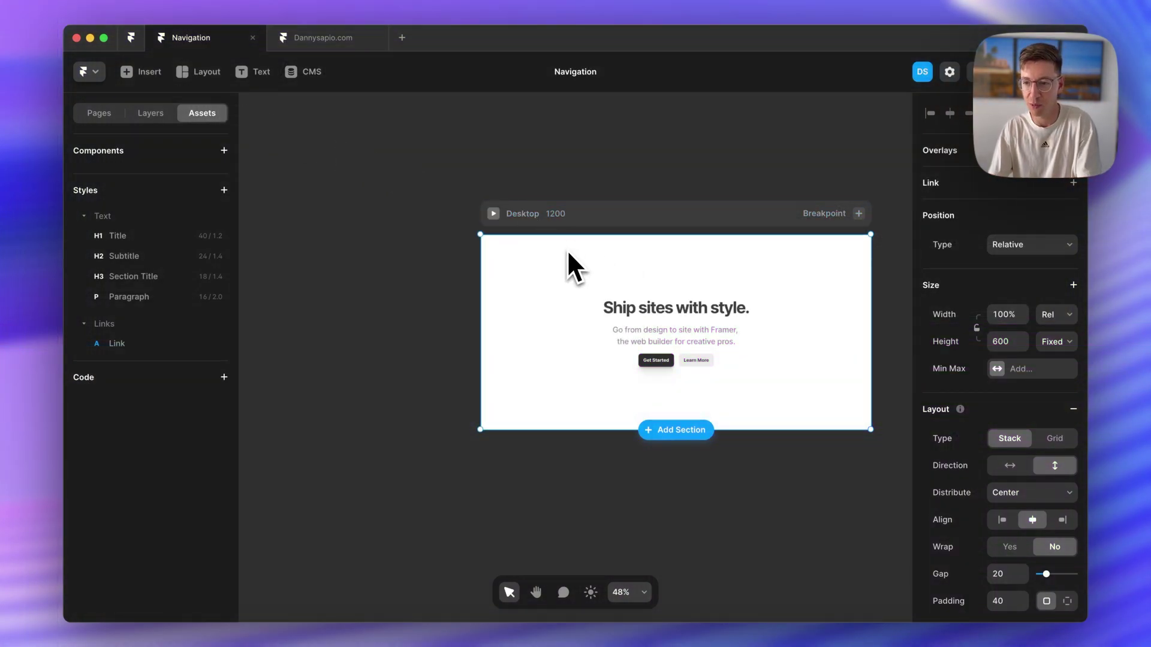
Drag a section template from the Insert > Sections library onto the canvas below the hero.
{"action": "scroll", "coordinate": [567, 249], "scroll_direction": "right", "scroll_amount": 1}
{"action": "left_click", "coordinate": [150, 72]}
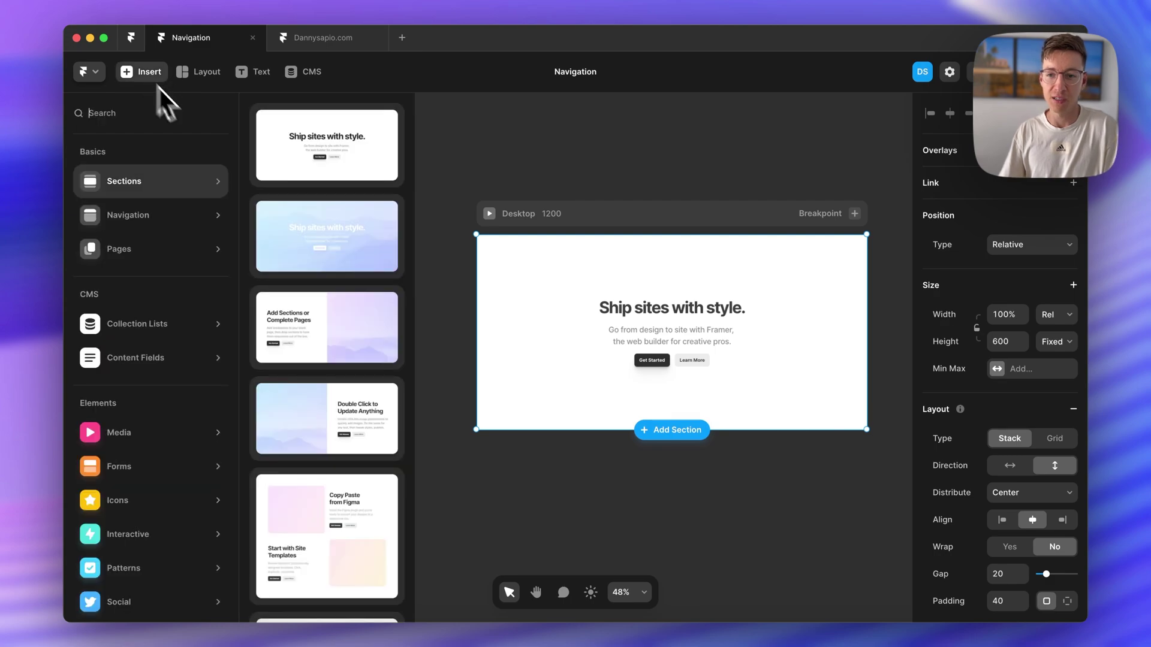
{"action": "scroll", "coordinate": [326, 240], "scroll_direction": "down", "scroll_amount": 3}
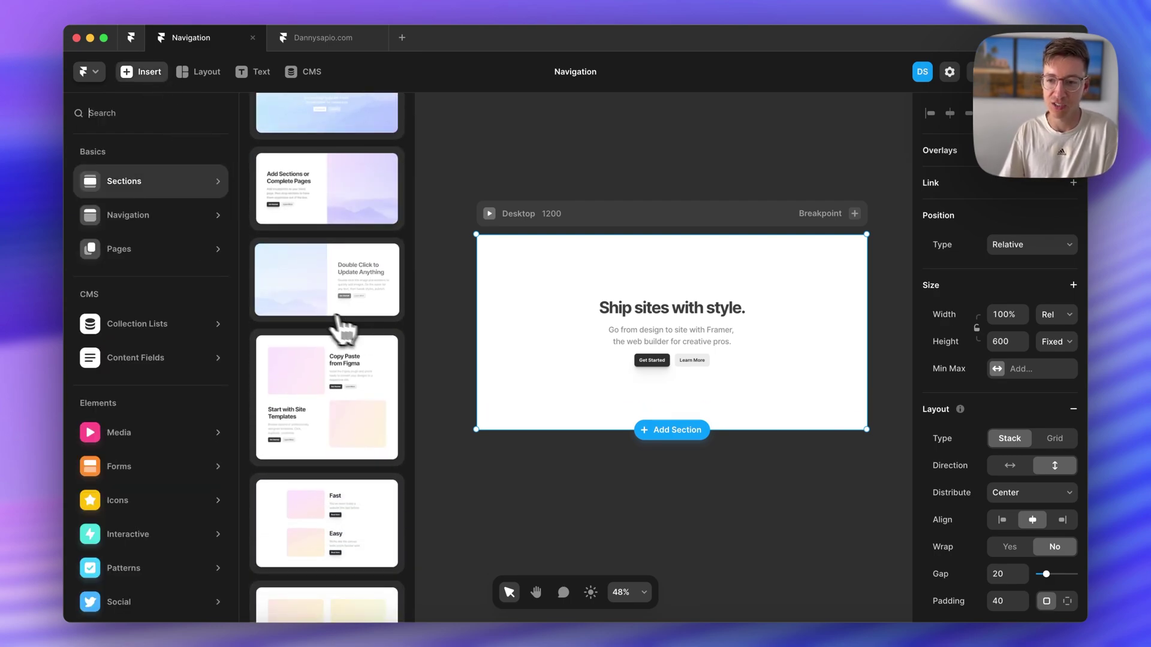
{"action": "left_click_drag", "start_coordinate": [343, 321], "coordinate": [620, 412]}
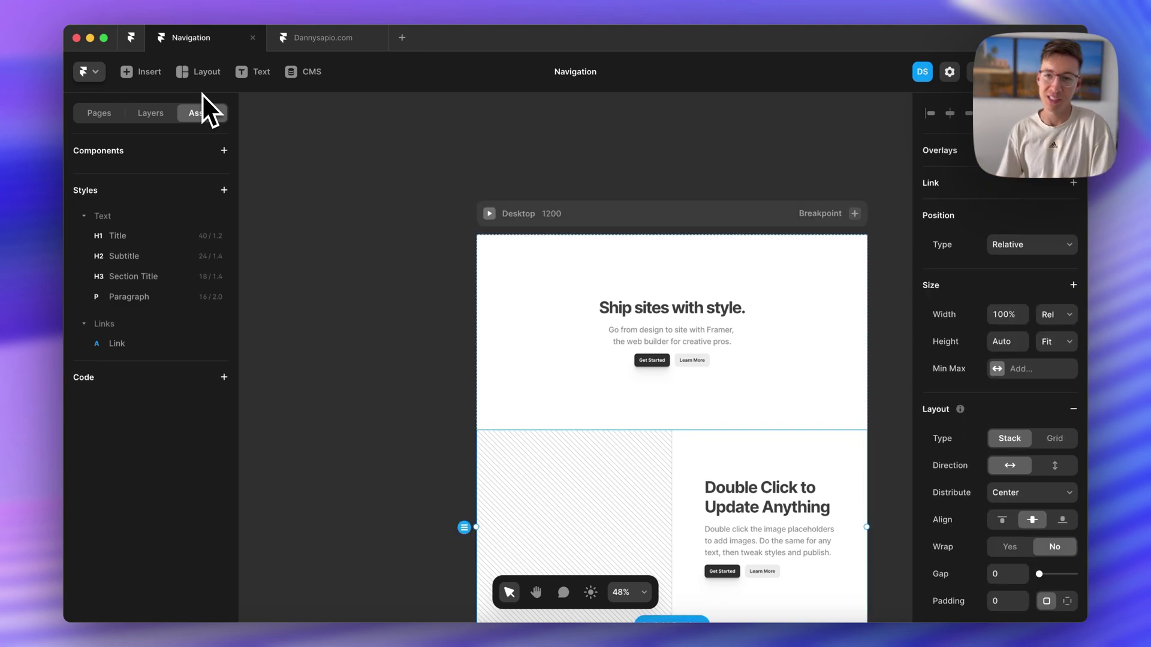
Add the Copy Paste from Figma section under the hero, then select the header section.
{"action": "left_click", "coordinate": [144, 73]}
{"action": "scroll", "coordinate": [367, 371], "scroll_direction": "up", "scroll_amount": 3}
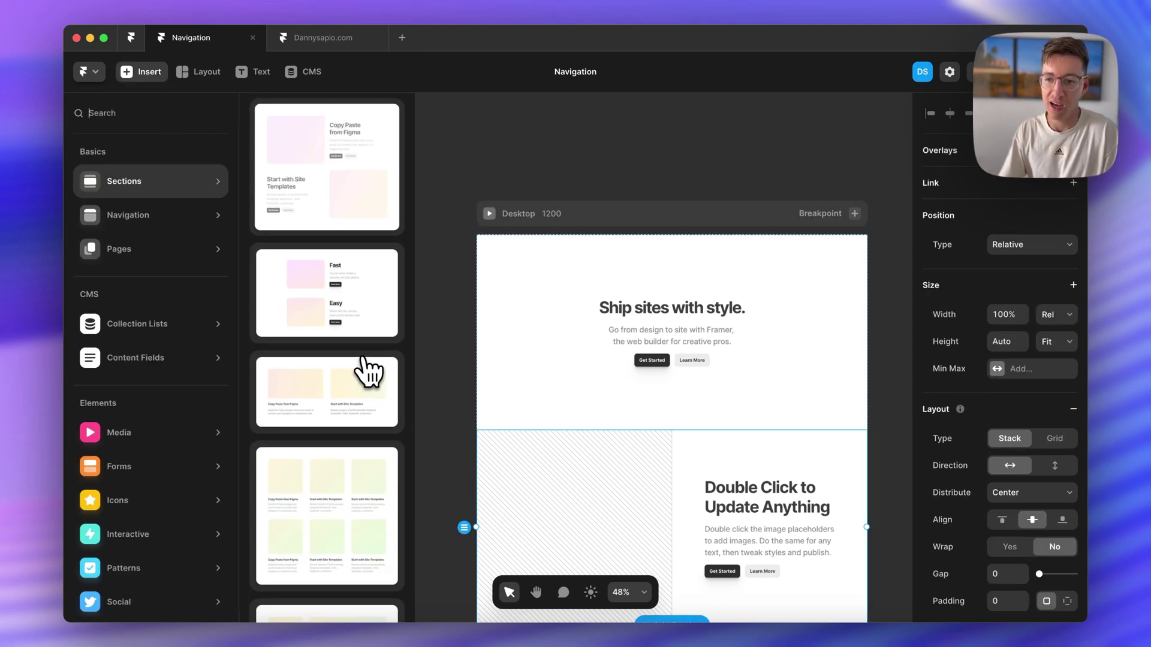
{"action": "left_click_drag", "start_coordinate": [322, 210], "coordinate": [599, 415]}
{"action": "scroll", "coordinate": [539, 384], "scroll_direction": "down", "scroll_amount": 3}
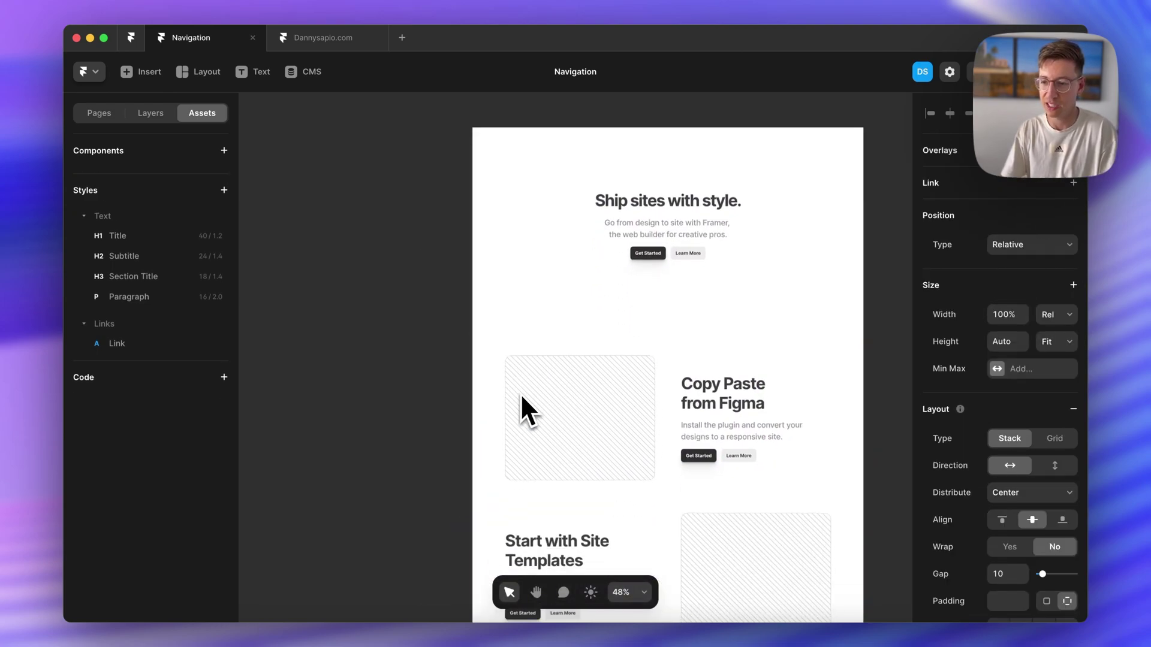
{"action": "scroll", "coordinate": [522, 396], "scroll_direction": "down", "scroll_amount": 5}
{"action": "scroll", "coordinate": [521, 396], "scroll_direction": "right", "scroll_amount": 2}
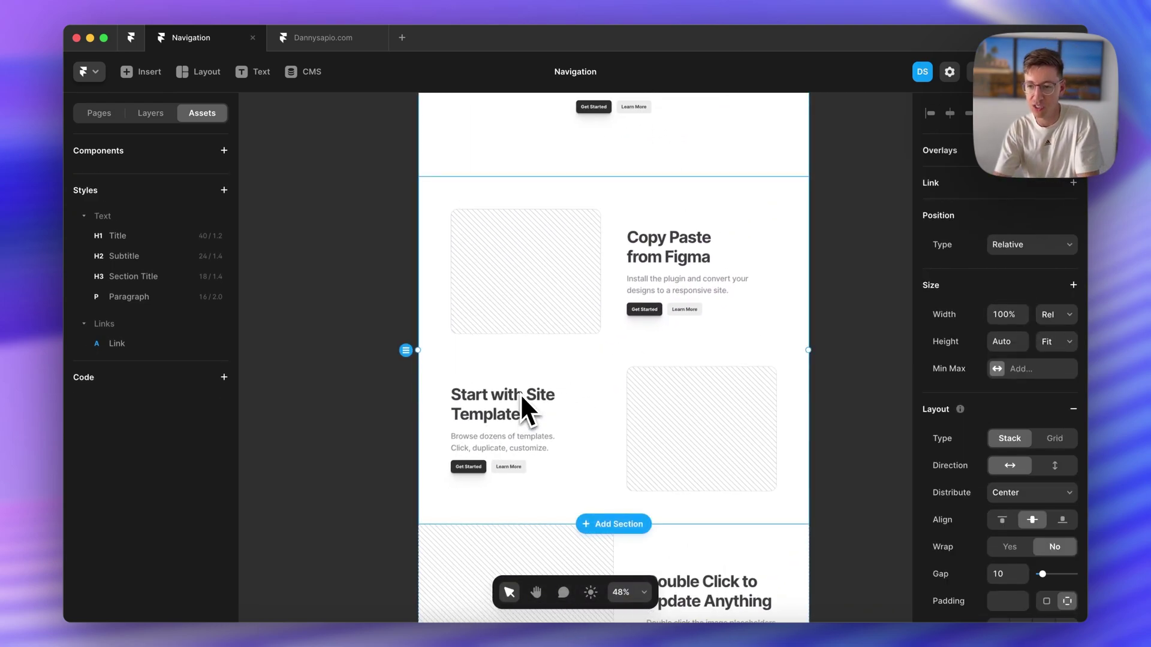
{"action": "scroll", "coordinate": [581, 468], "scroll_direction": "down", "scroll_amount": 8}
{"action": "scroll", "coordinate": [669, 354], "scroll_direction": "up", "scroll_amount": 4}
{"action": "scroll", "coordinate": [669, 353], "scroll_direction": "right", "scroll_amount": 1}
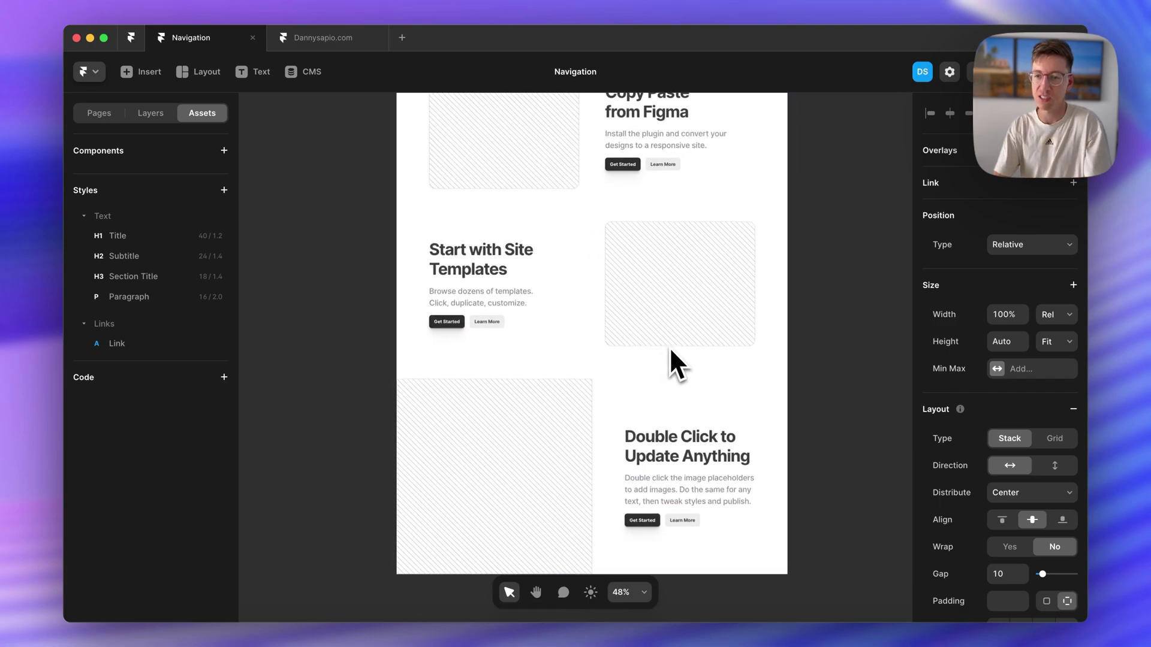
{"action": "scroll", "coordinate": [669, 347], "scroll_direction": "up", "scroll_amount": 12}
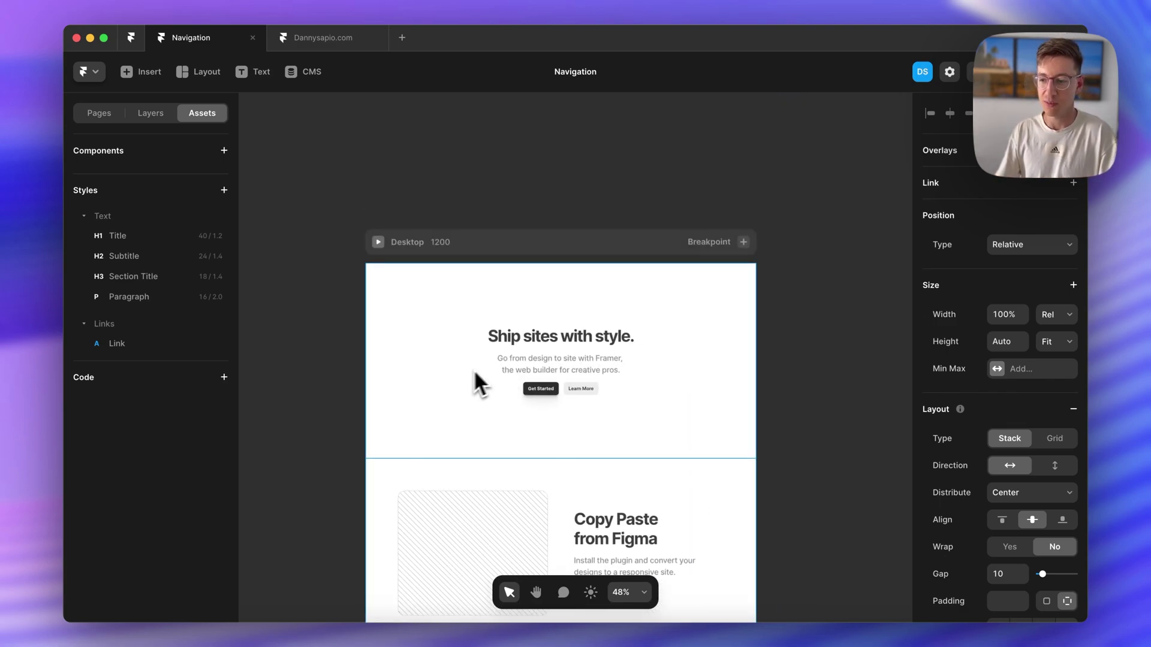
{"action": "left_click", "coordinate": [479, 384]}
Add a scroll section named 1 to the header section.
{"action": "scroll", "coordinate": [1013, 514], "scroll_direction": "down", "scroll_amount": 8}
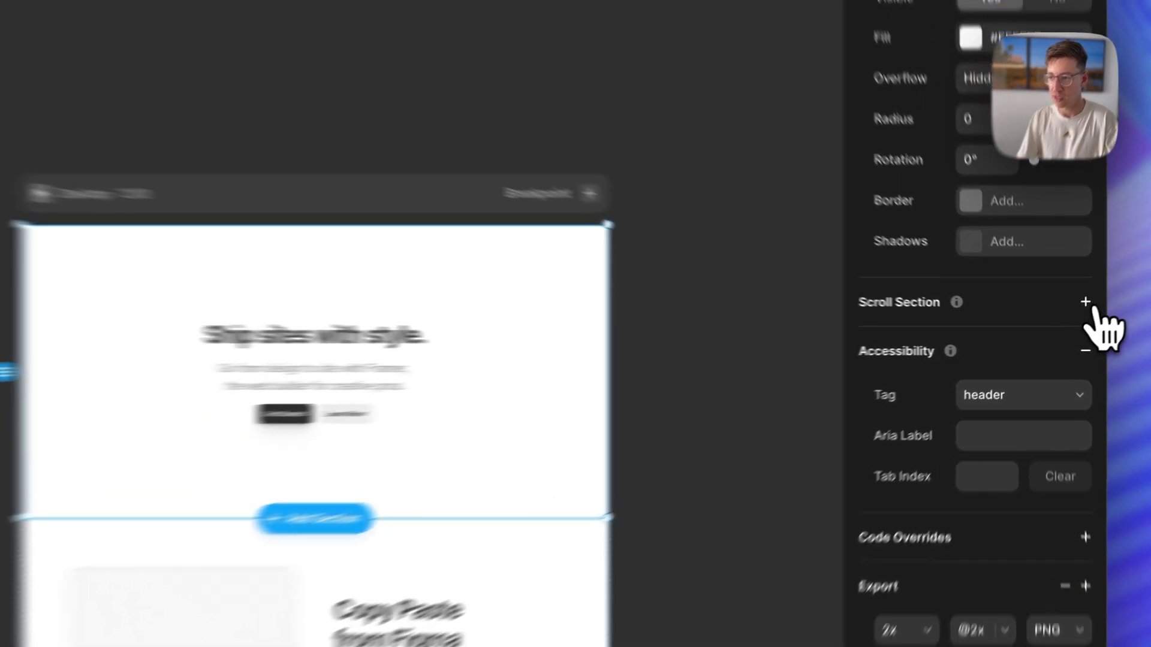
{"action": "left_click", "coordinate": [1074, 315]}
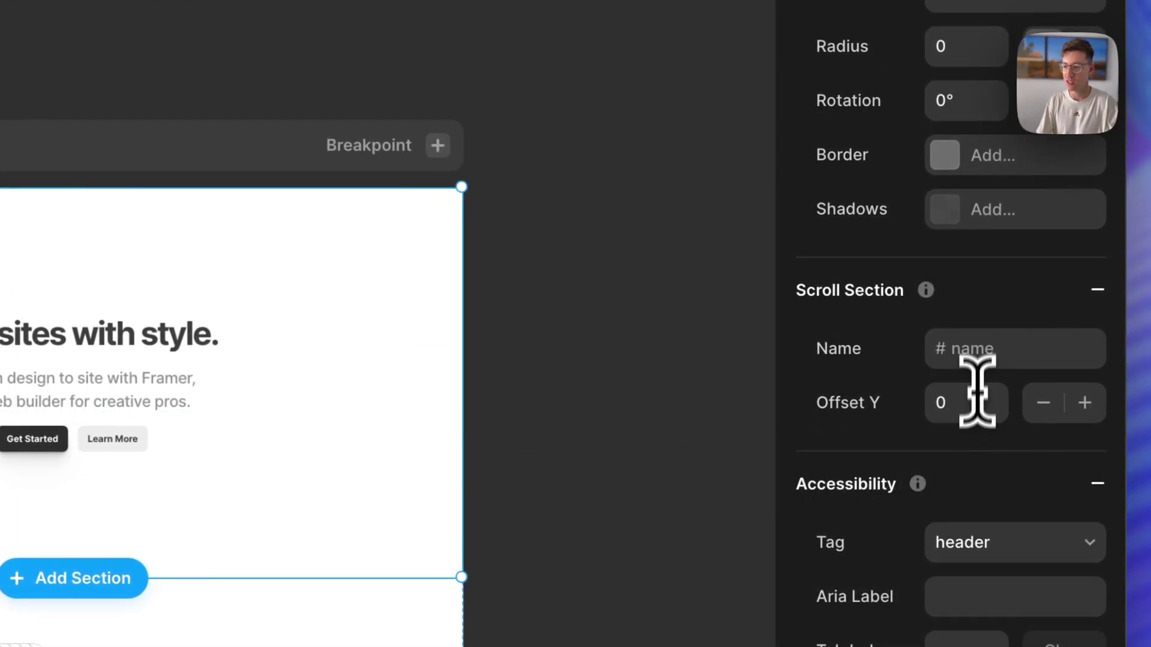
{"action": "left_click", "coordinate": [966, 350]}
{"action": "type", "text": "1"}
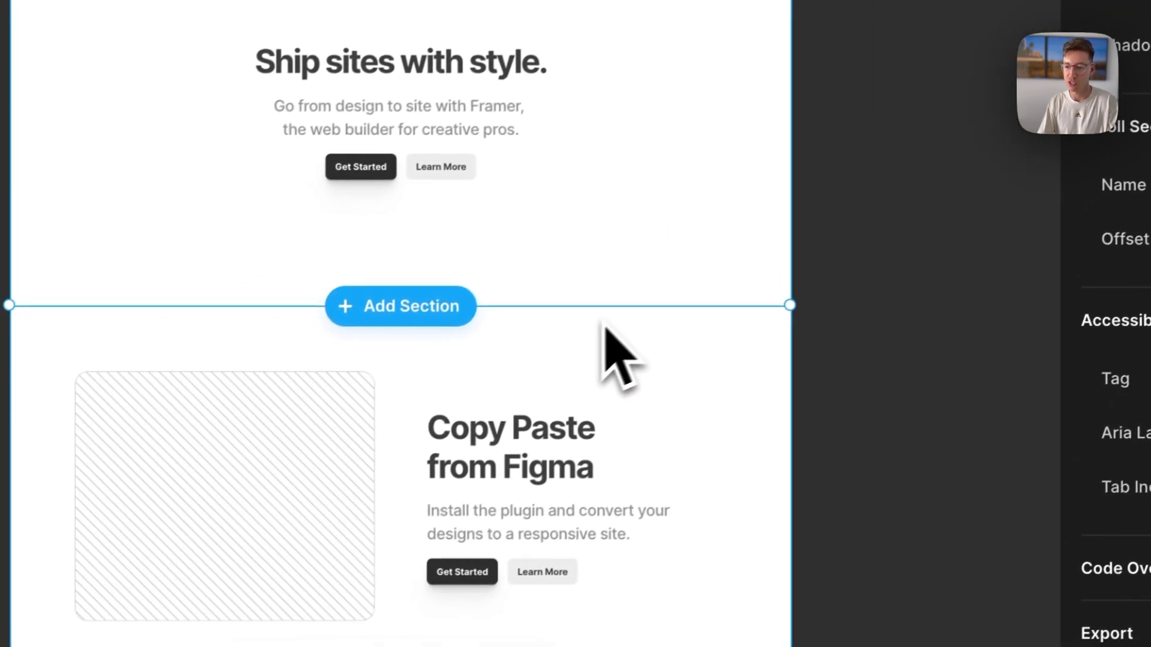
Add a scroll section named 2 to the Features Large section.
{"action": "left_click", "coordinate": [252, 610]}
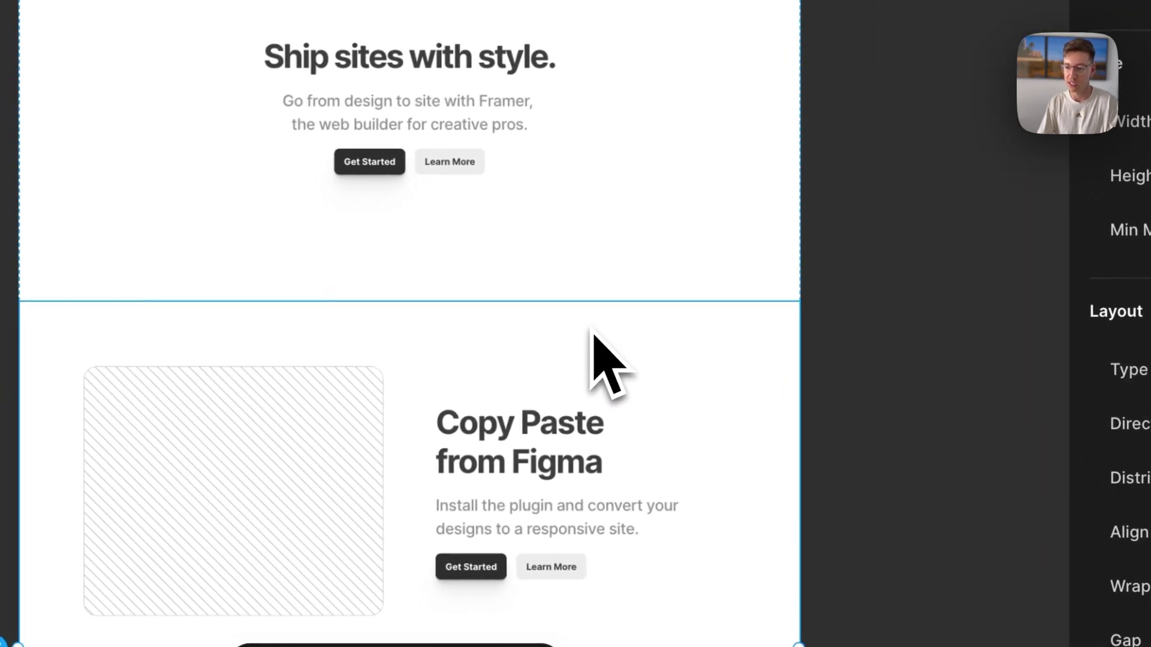
{"action": "scroll", "coordinate": [854, 406], "scroll_direction": "down", "scroll_amount": 6}
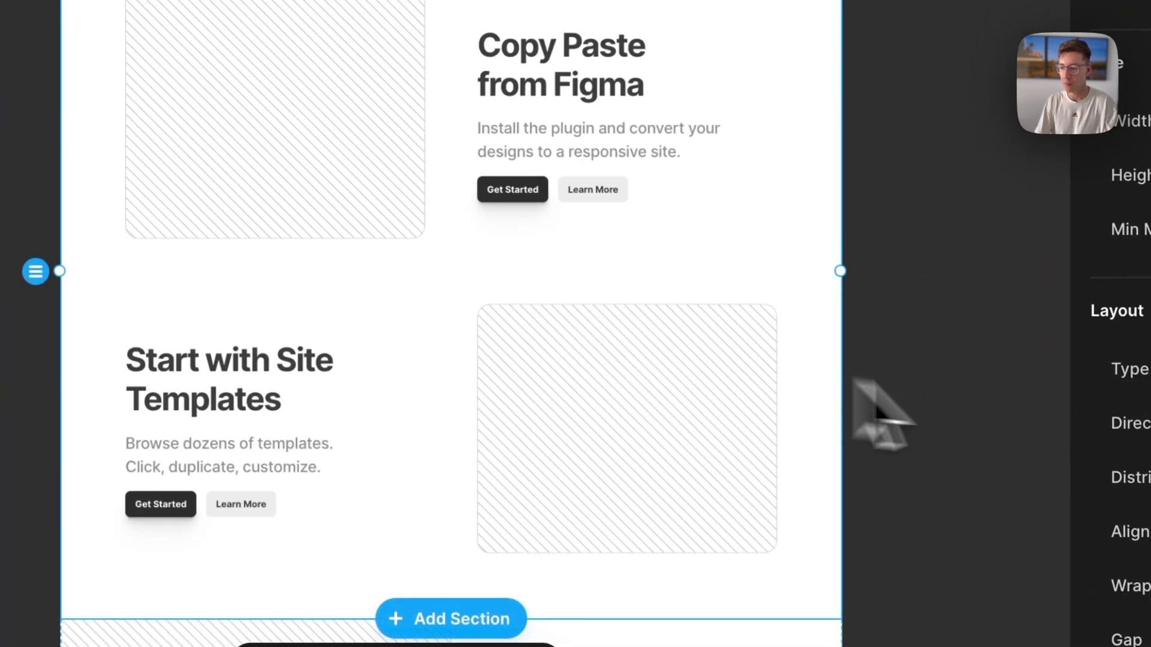
{"action": "scroll", "coordinate": [1127, 384], "scroll_direction": "down", "scroll_amount": 6}
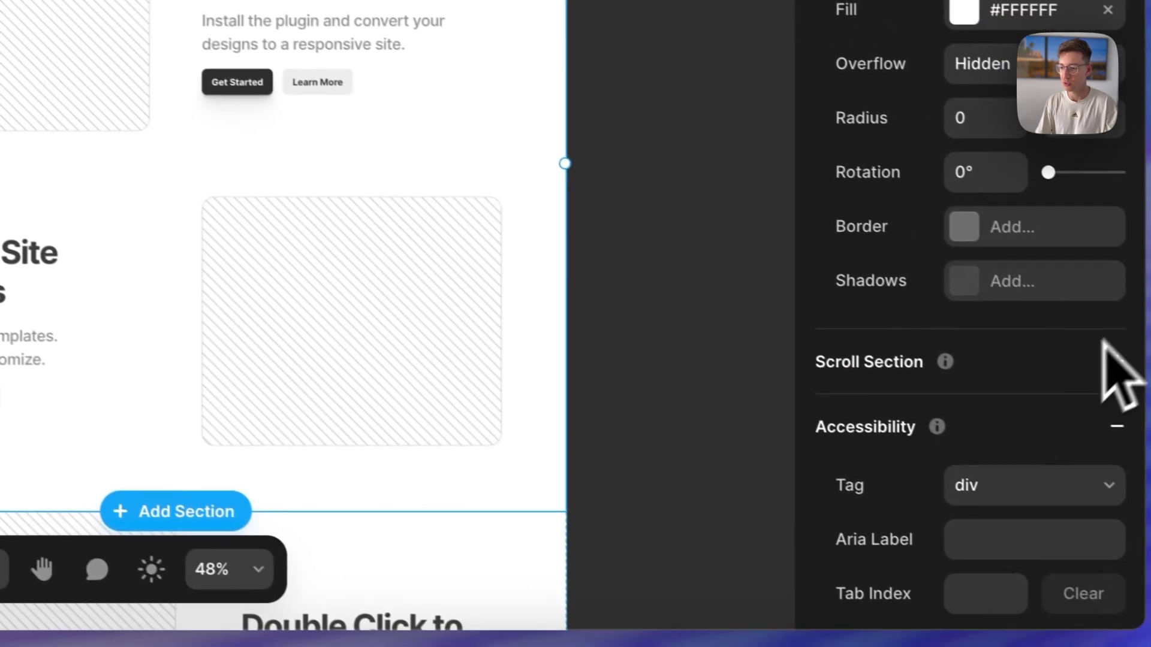
{"action": "left_click", "coordinate": [1103, 356]}
{"action": "left_click", "coordinate": [966, 412]}
{"action": "type", "text": "2"}
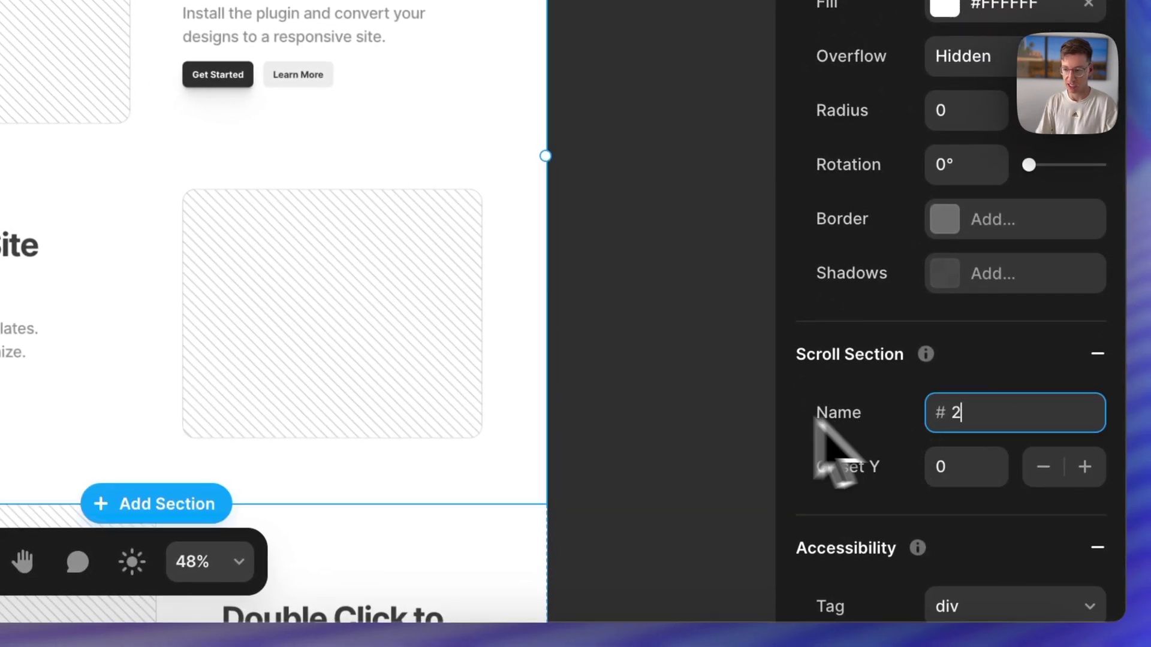
Select the whole 2 Columns Image Text section using the layer tree.
{"action": "scroll", "coordinate": [532, 423], "scroll_direction": "down", "scroll_amount": 4}
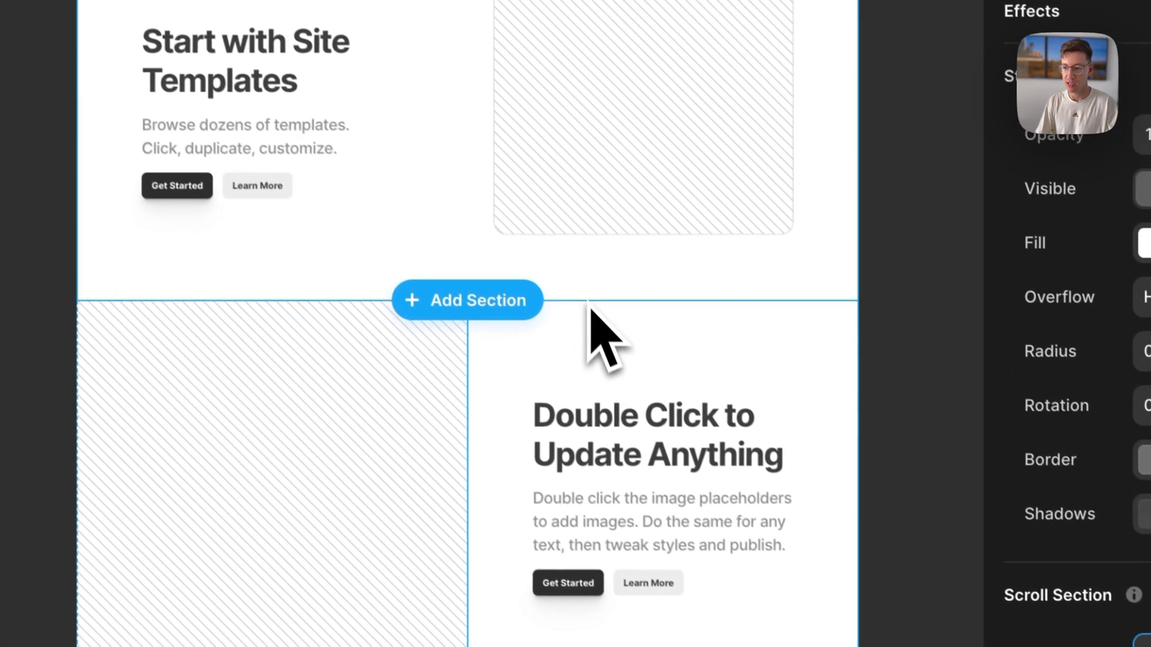
{"action": "left_click", "coordinate": [528, 260]}
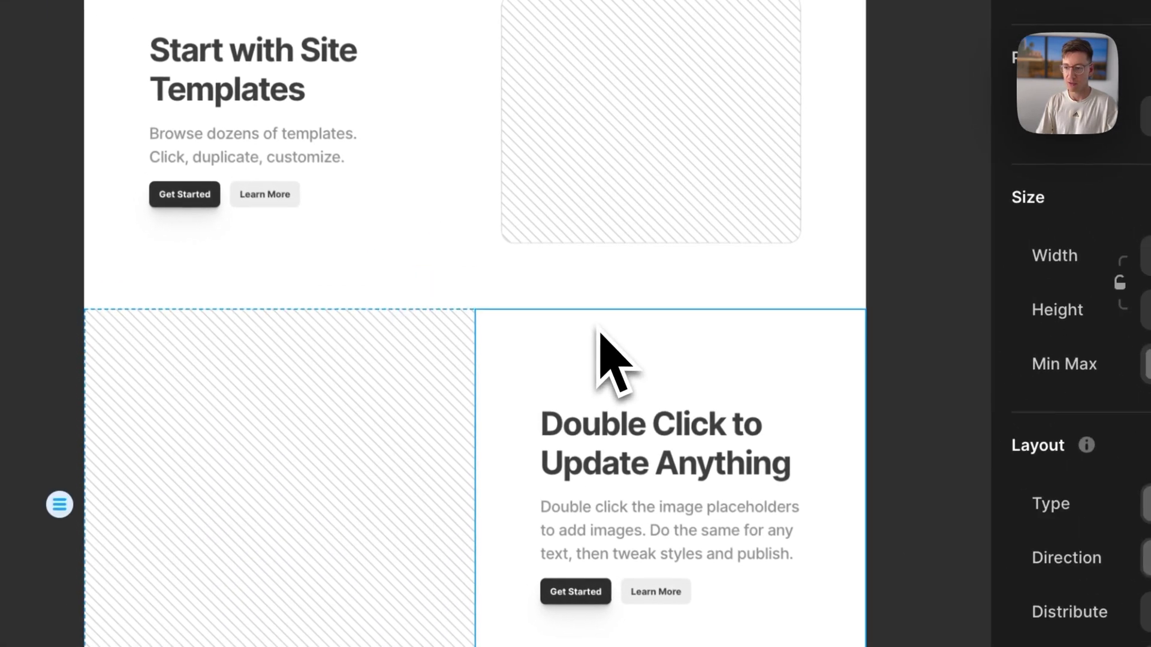
{"action": "left_click", "coordinate": [555, 332]}
{"action": "left_click", "coordinate": [424, 411]}
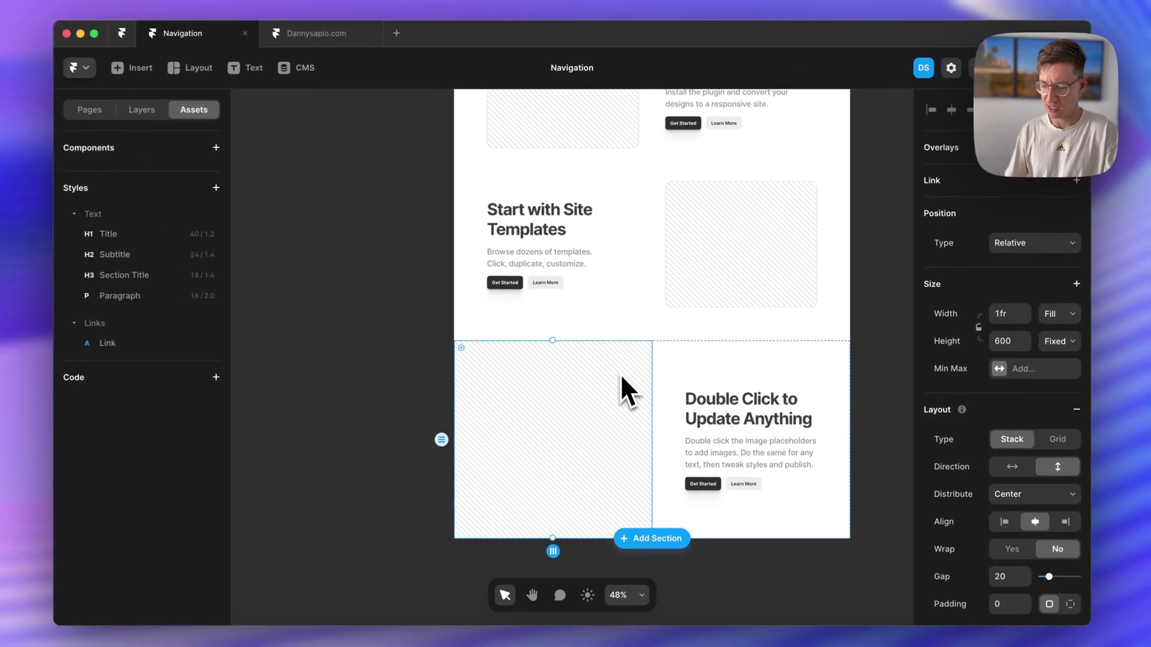
{"action": "key", "text": "Escape"}
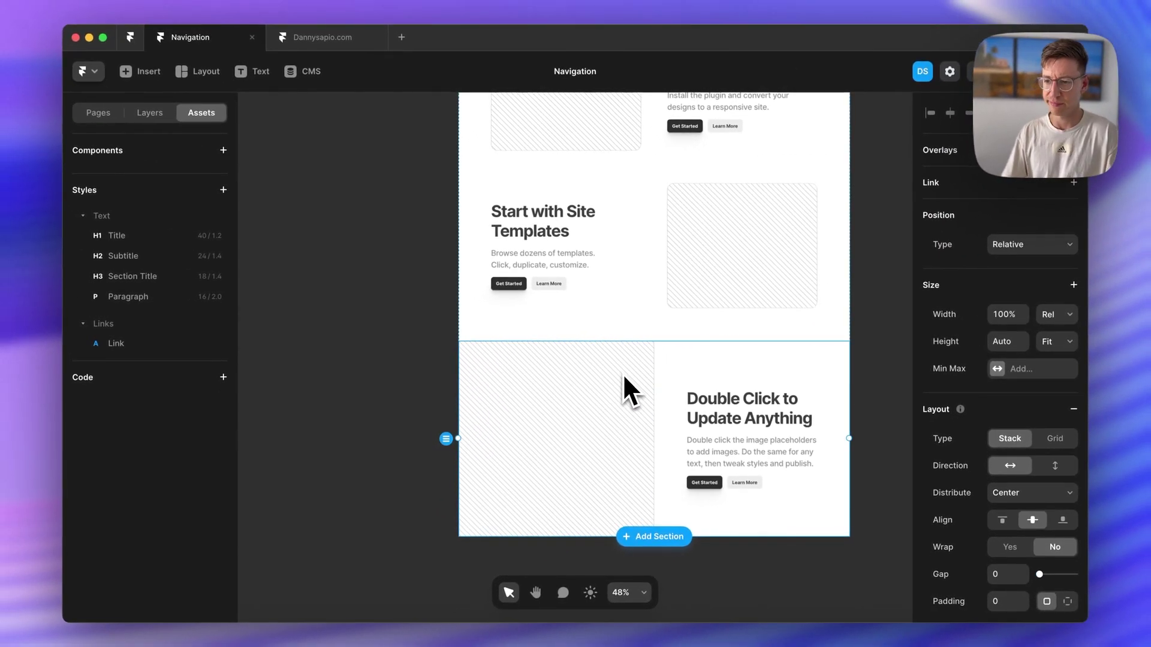
{"action": "left_click", "coordinate": [151, 114]}
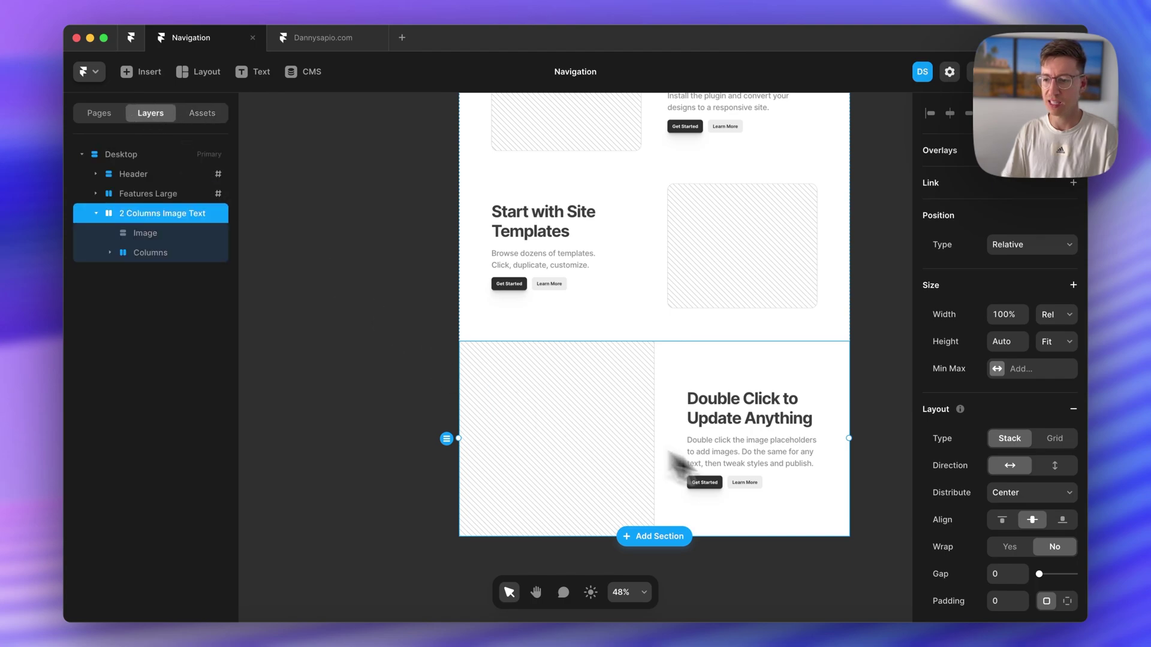
{"action": "left_click", "coordinate": [728, 404]}
{"action": "left_click", "coordinate": [700, 400]}
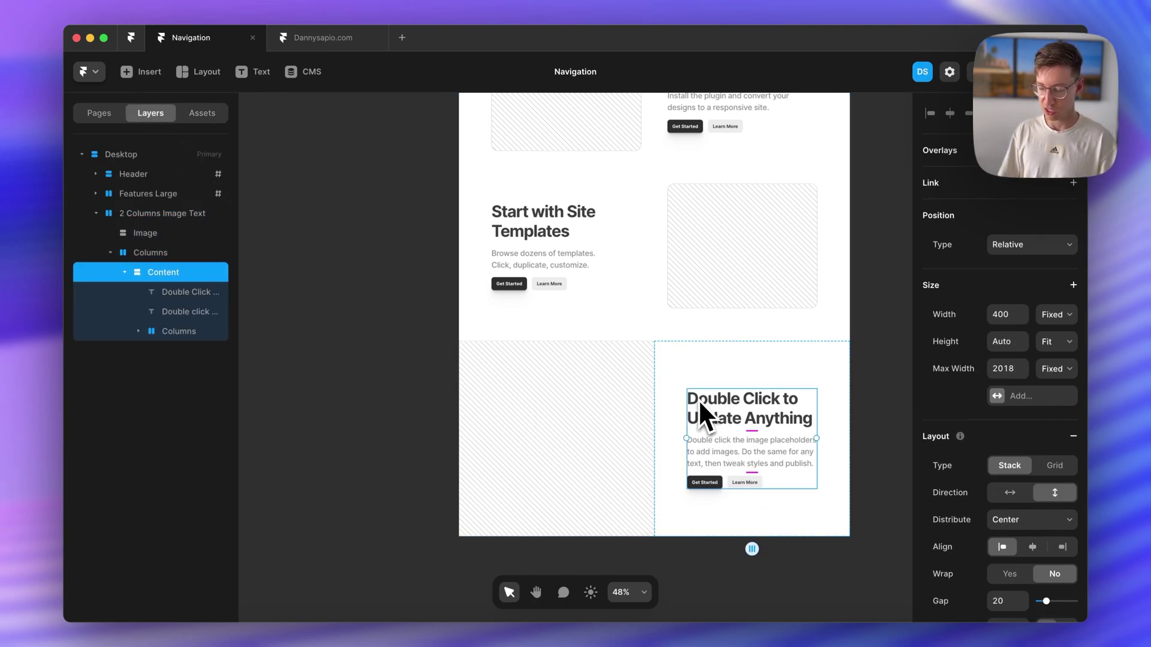
{"action": "key", "text": "Escape"}
{"action": "key", "text": "Escape"}
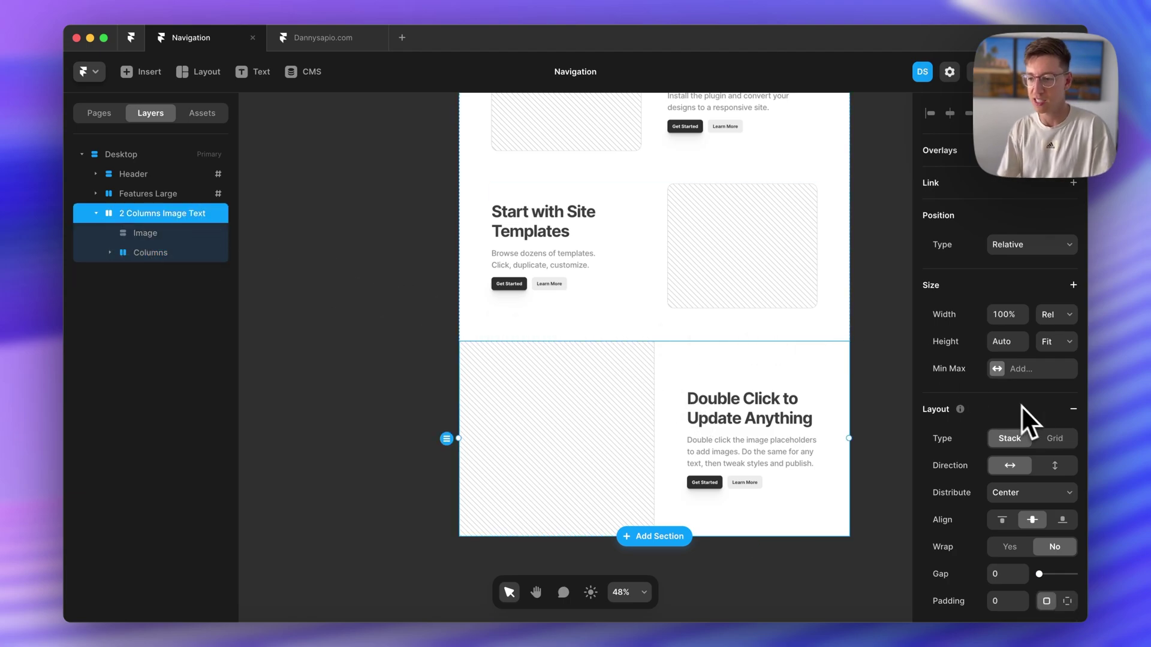
Add a scroll section to 2 Columns Image Text, then deselect it.
{"action": "scroll", "coordinate": [1049, 449], "scroll_direction": "down", "scroll_amount": 10}
{"action": "scroll", "coordinate": [1073, 467], "scroll_direction": "down", "scroll_amount": 1}
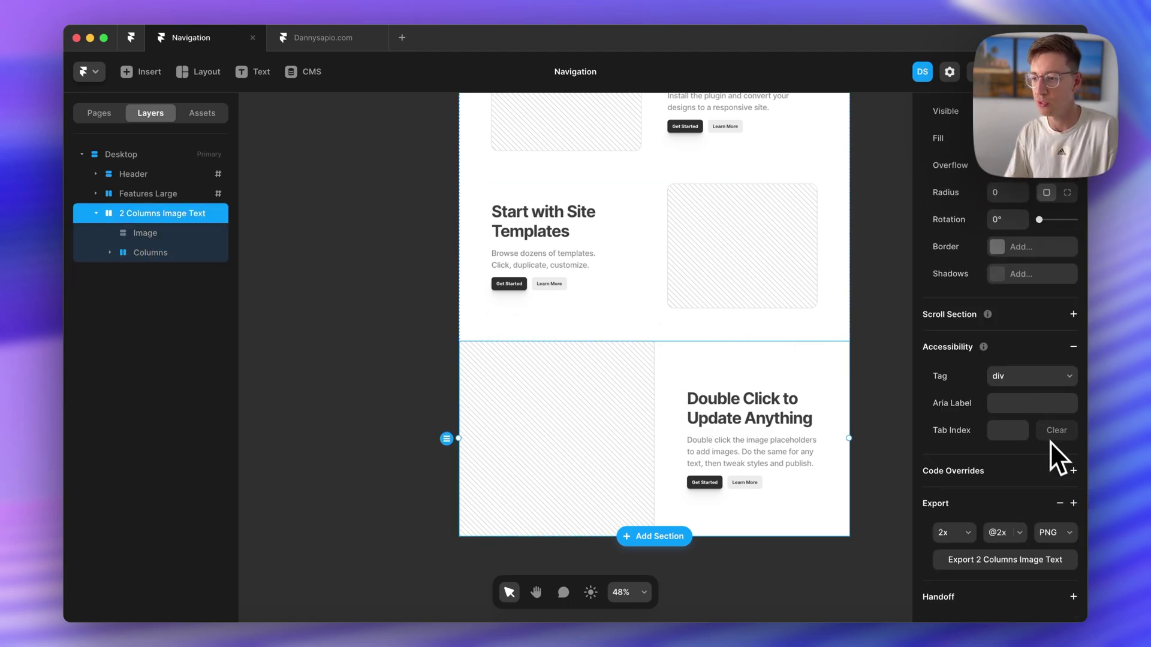
{"action": "left_click", "coordinate": [1073, 314]}
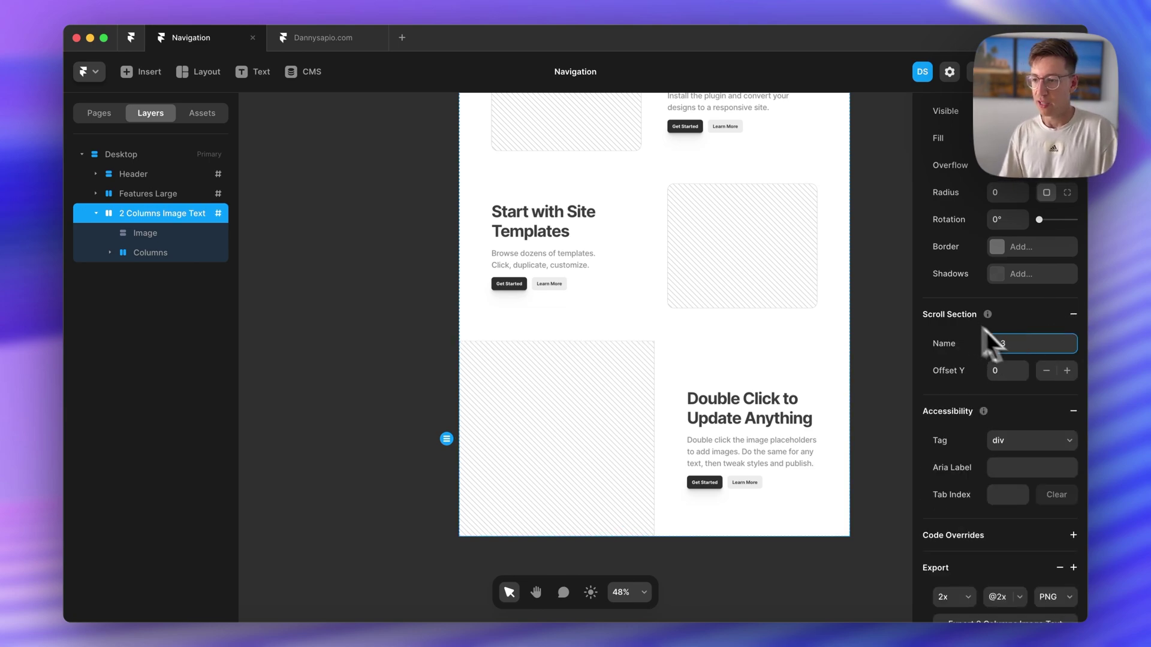
{"action": "left_click", "coordinate": [891, 334]}
{"action": "scroll", "coordinate": [887, 334], "scroll_direction": "up", "scroll_amount": 5}
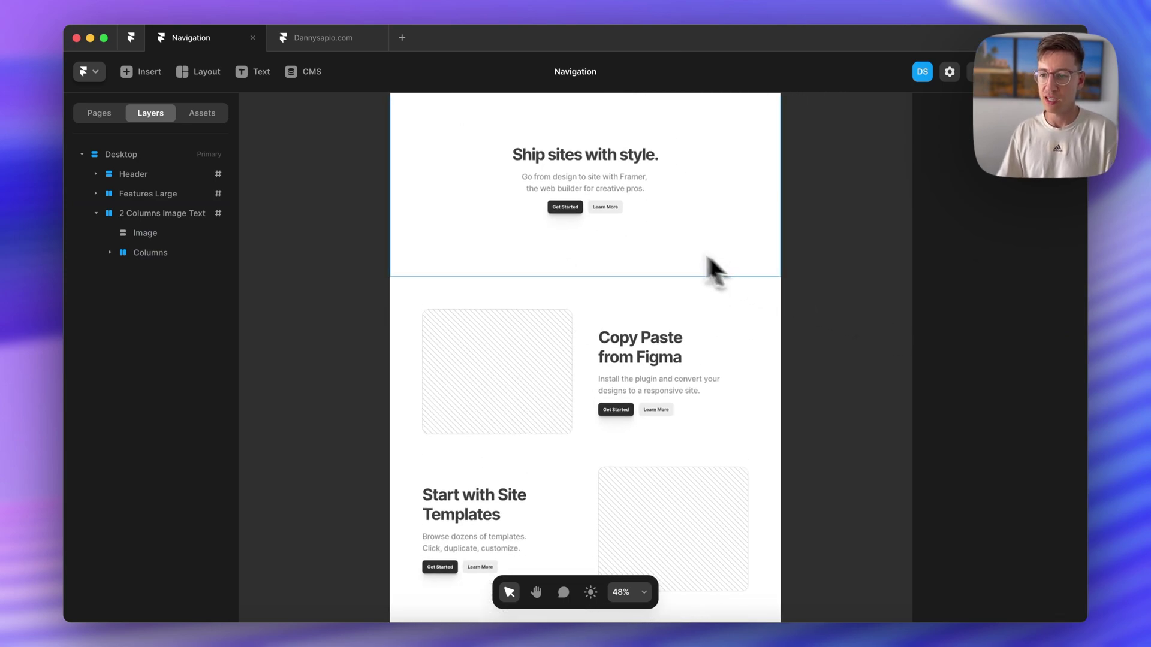
Create a 'Nav Item' text layer and wrap it in a stack.
{"action": "scroll", "coordinate": [684, 258], "scroll_direction": "up", "scroll_amount": 5}
{"action": "scroll", "coordinate": [558, 246], "scroll_direction": "up", "scroll_amount": 5}
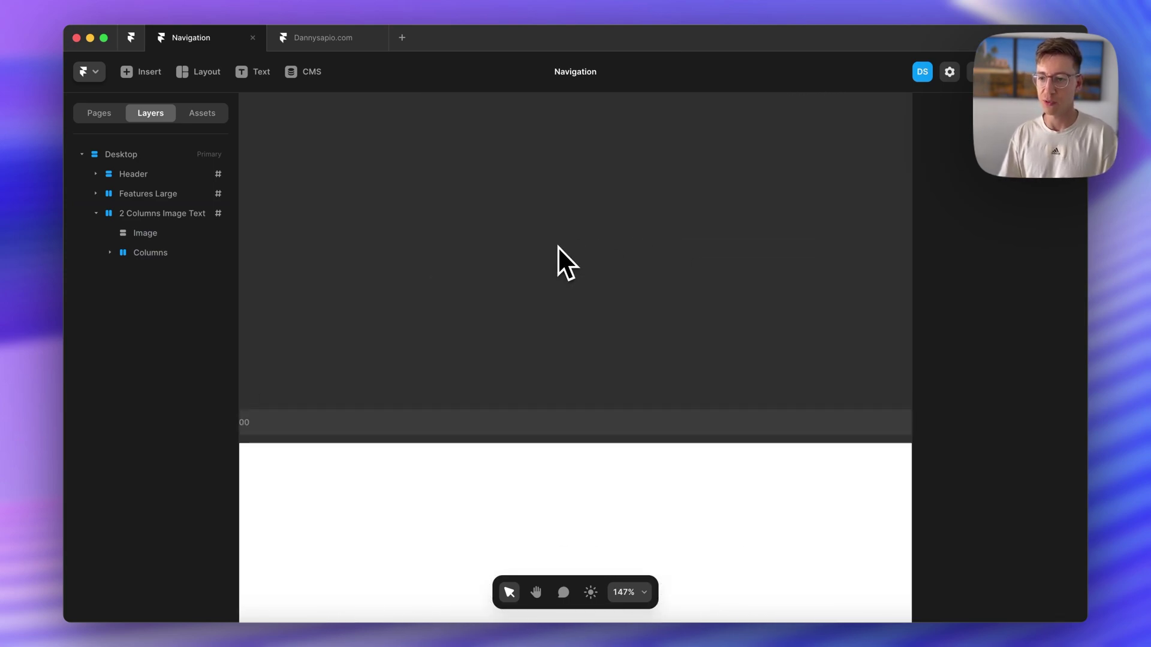
{"action": "key", "text": "t"}
{"action": "left_click", "coordinate": [556, 299]}
{"action": "type", "text": "Nav"}
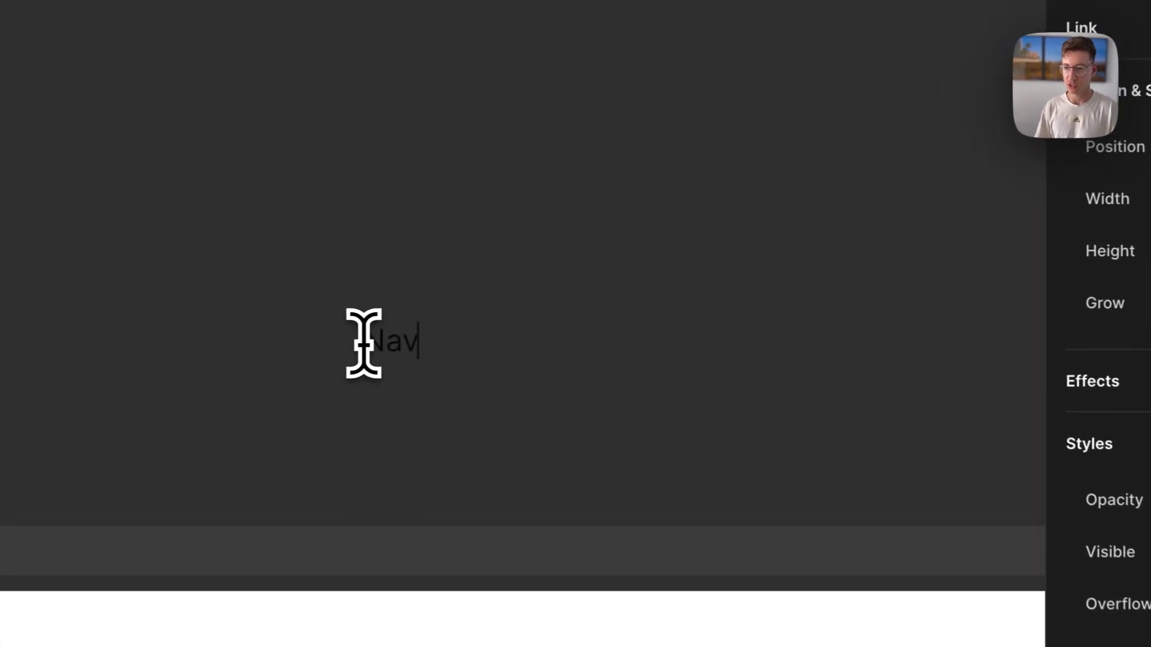
{"action": "type", "text": " Item"}
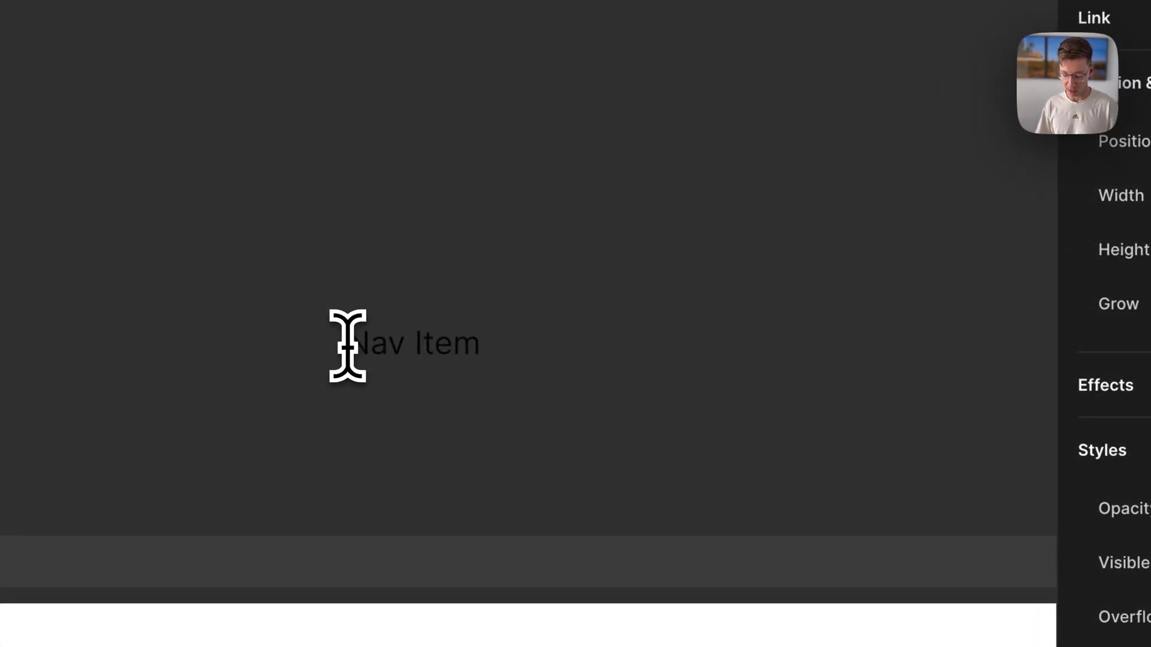
{"action": "key", "text": "Escape"}
{"action": "key", "text": "super+Return"}
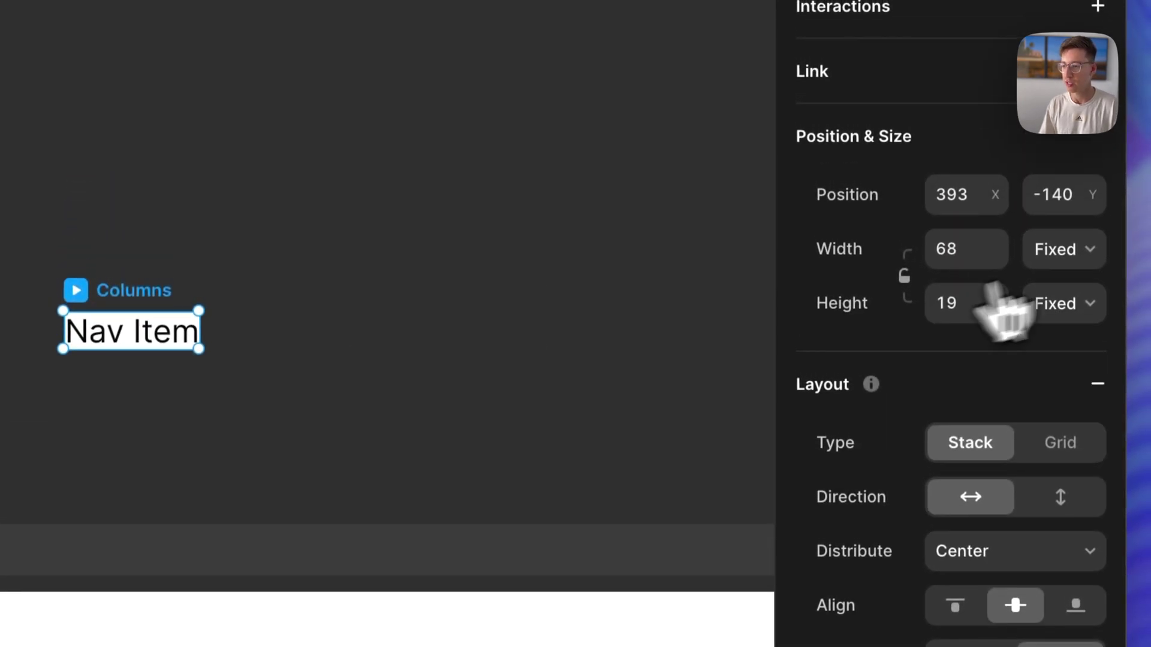
Set the stack's width and height to Fit Content with padding 10.
{"action": "left_click", "coordinate": [1064, 250]}
{"action": "left_click", "coordinate": [1053, 336]}
{"action": "left_click", "coordinate": [1077, 303]}
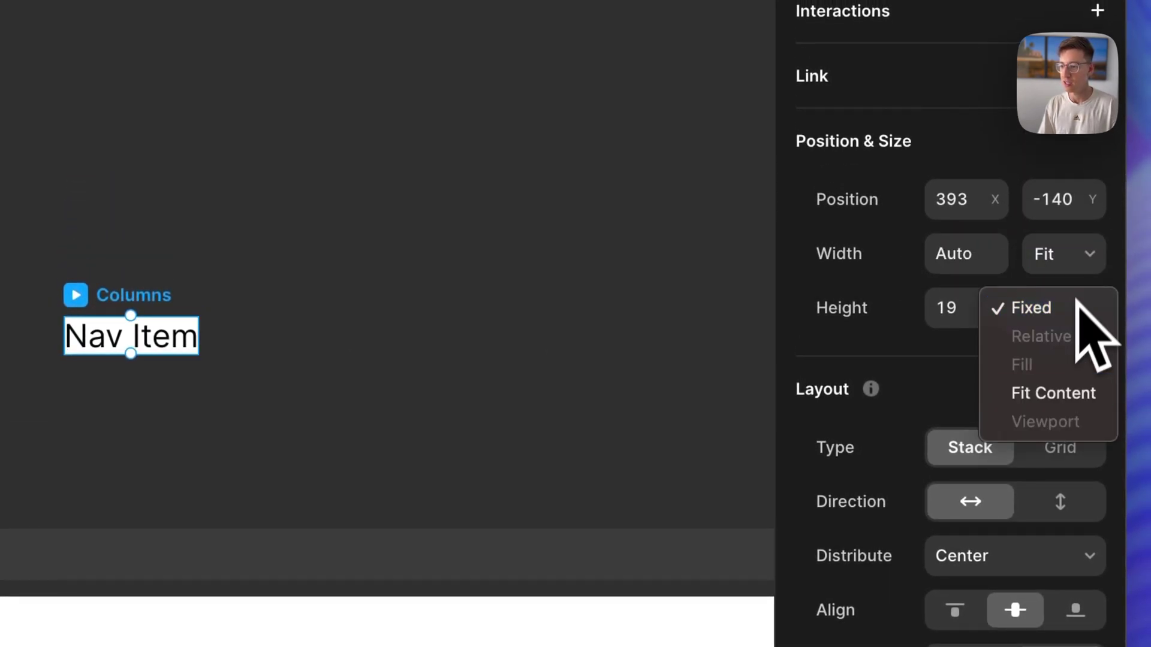
{"action": "left_click", "coordinate": [1050, 394]}
{"action": "left_click", "coordinate": [941, 441]}
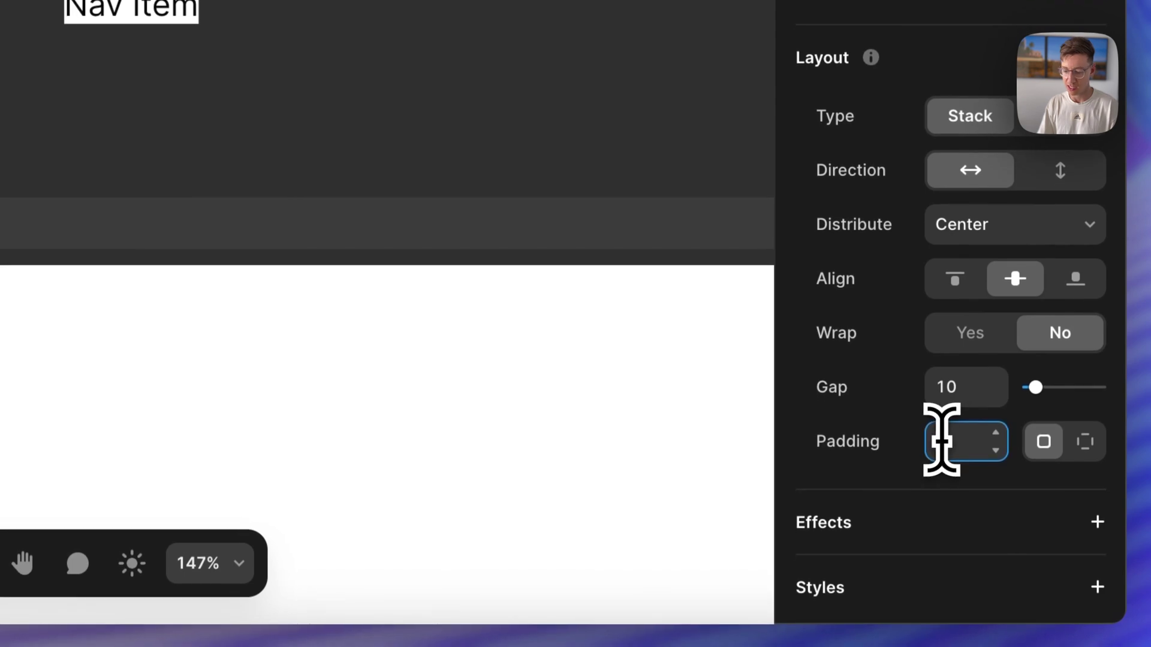
{"action": "type", "text": "10"}
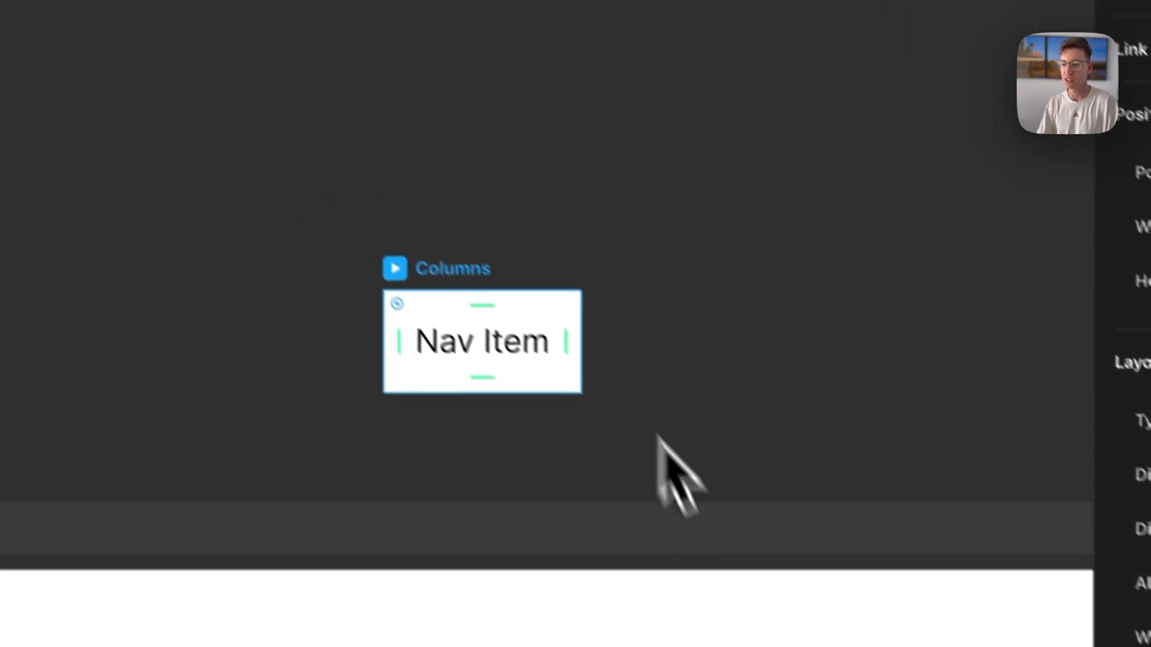
Inspect the Learn More button's fill colour, then reselect the Nav Item stack.
{"action": "left_click", "coordinate": [638, 303]}
{"action": "left_click", "coordinate": [443, 273]}
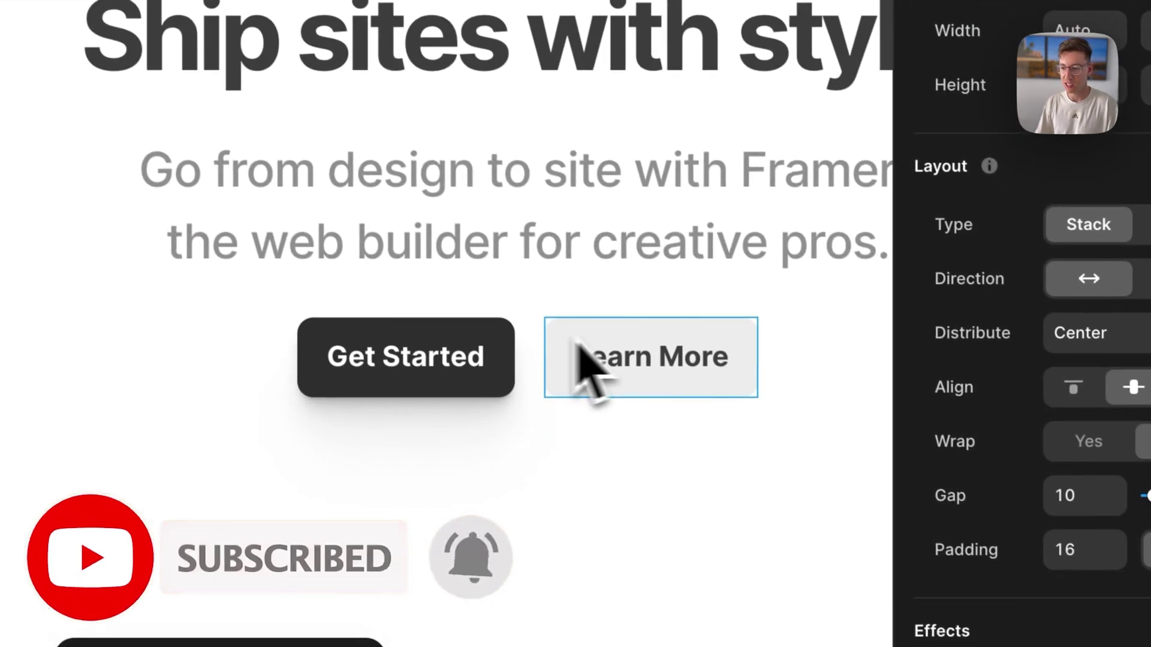
{"action": "left_click", "coordinate": [641, 359]}
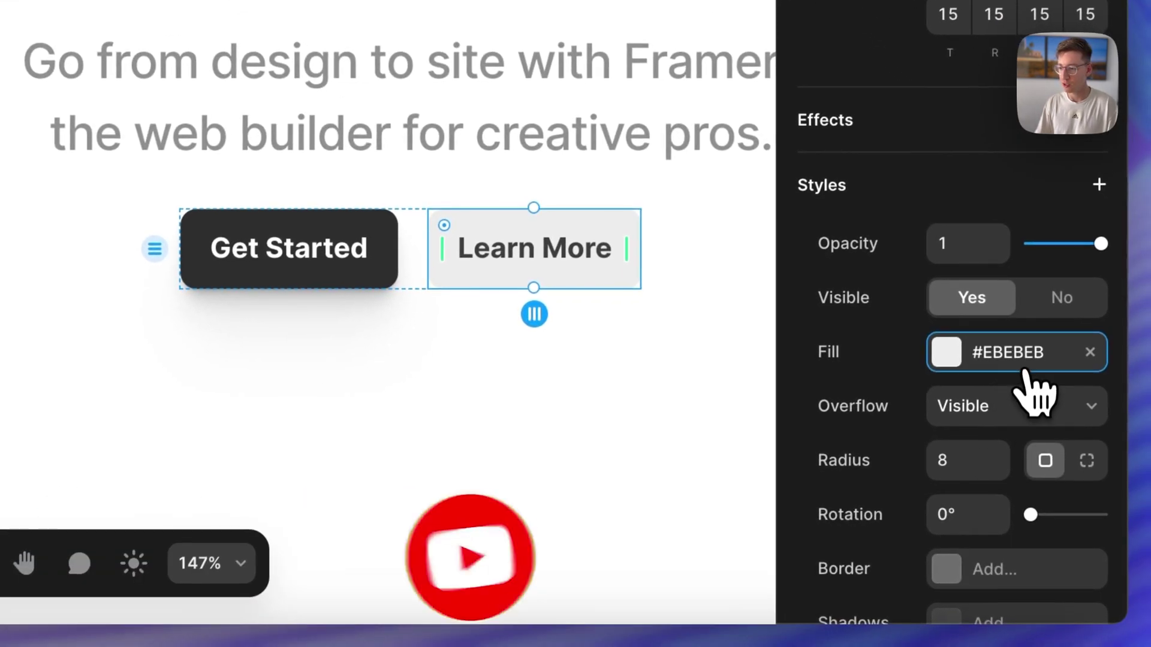
{"action": "left_click", "coordinate": [1127, 489]}
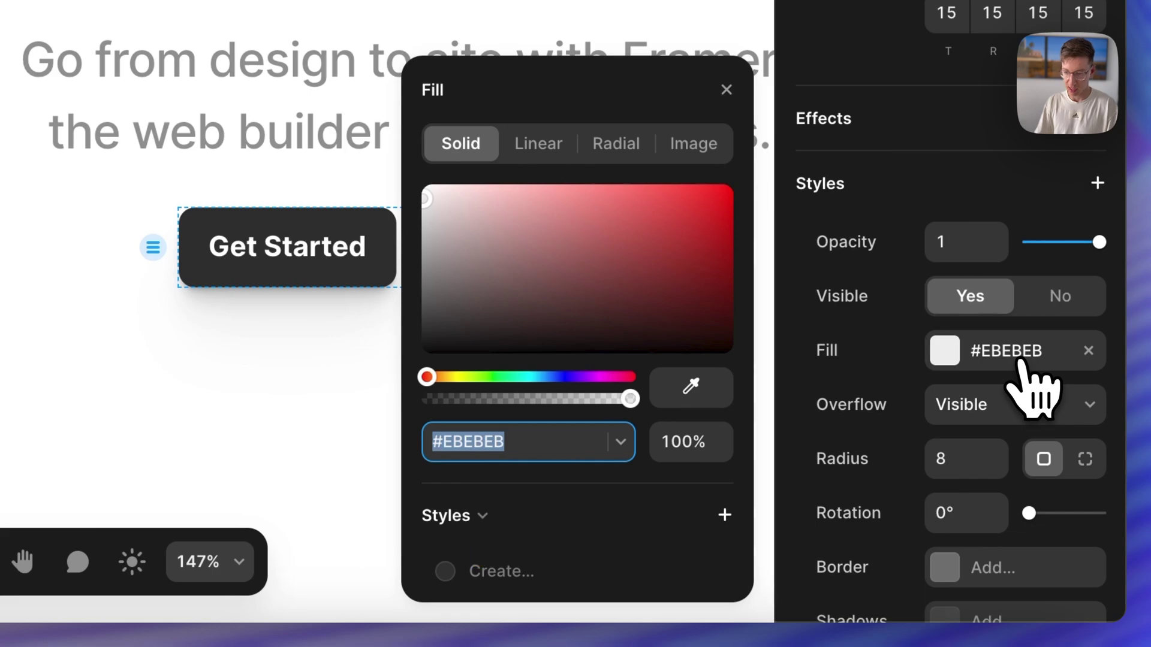
{"action": "scroll", "coordinate": [476, 15], "scroll_direction": "up", "scroll_amount": 5}
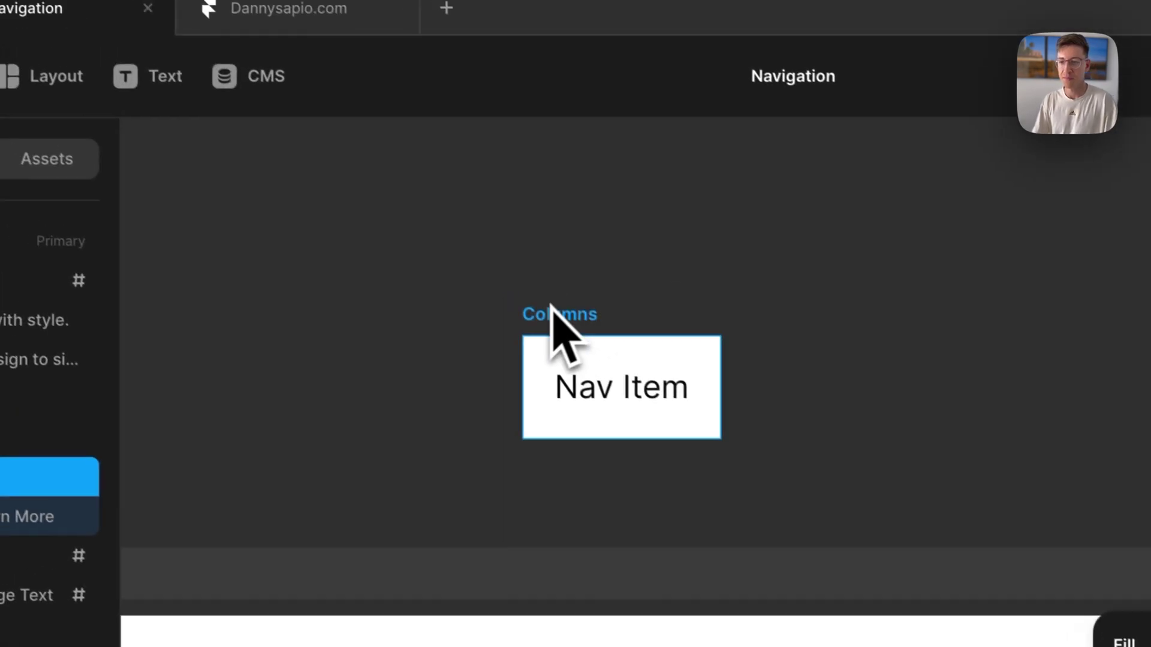
{"action": "left_click", "coordinate": [567, 337]}
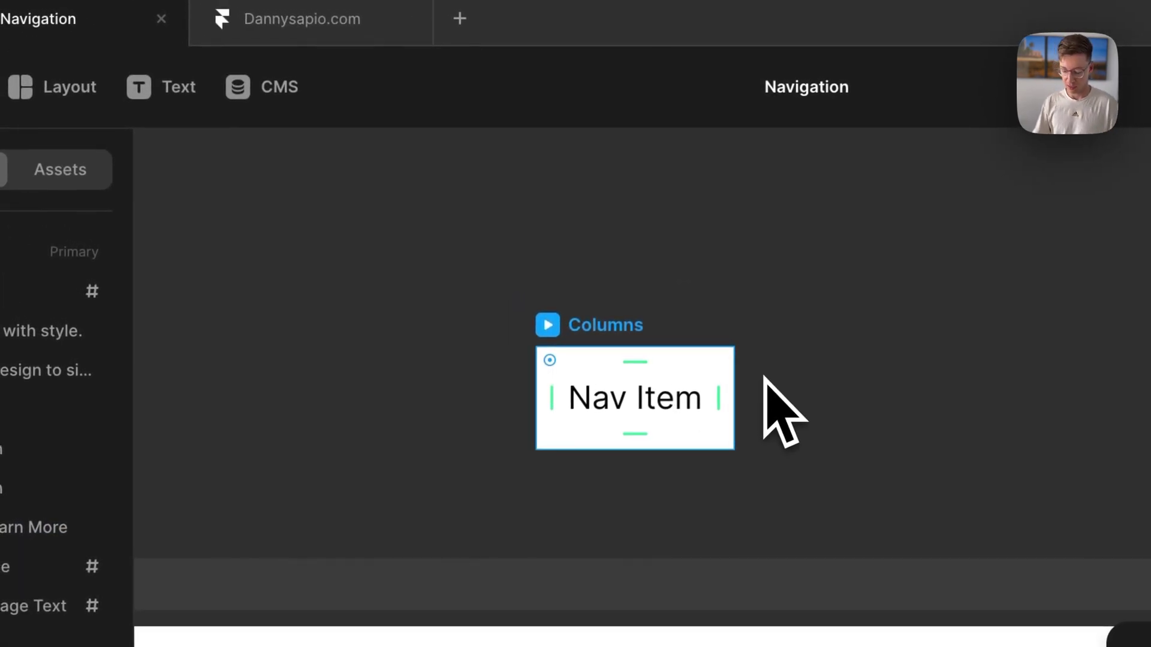
Make the stack a component named Nav Item with a #EBEBEB fill.
{"action": "key", "text": "super+alt+k"}
{"action": "type", "text": "Nav"}
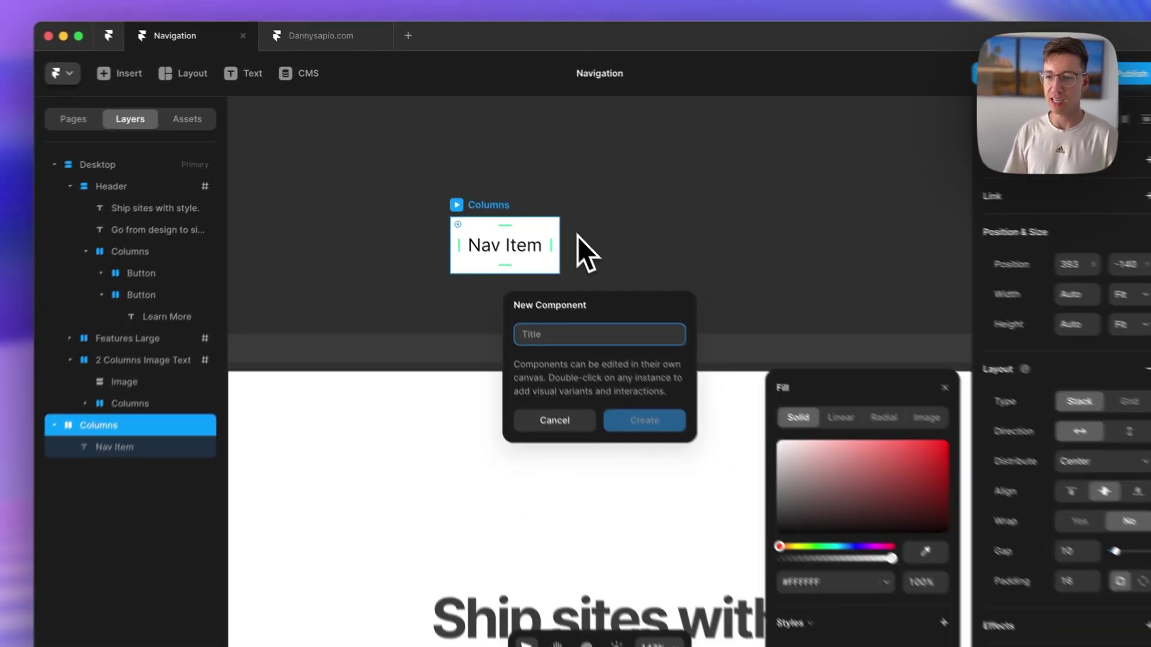
{"action": "type", "text": " Item"}
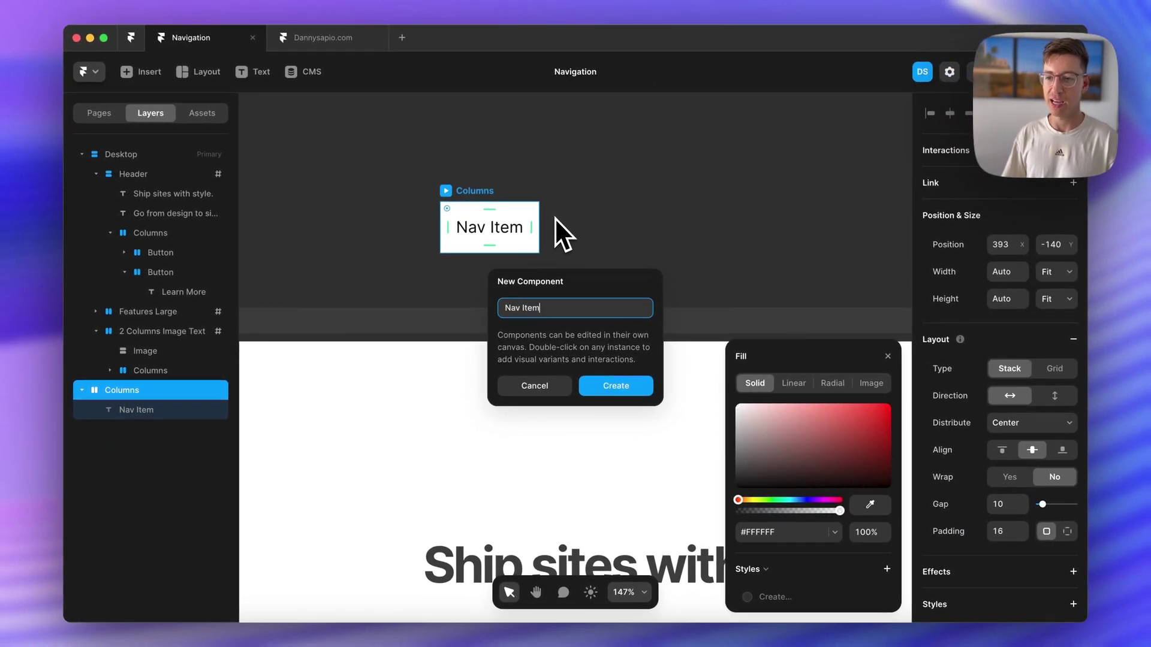
{"action": "key", "text": "Return"}
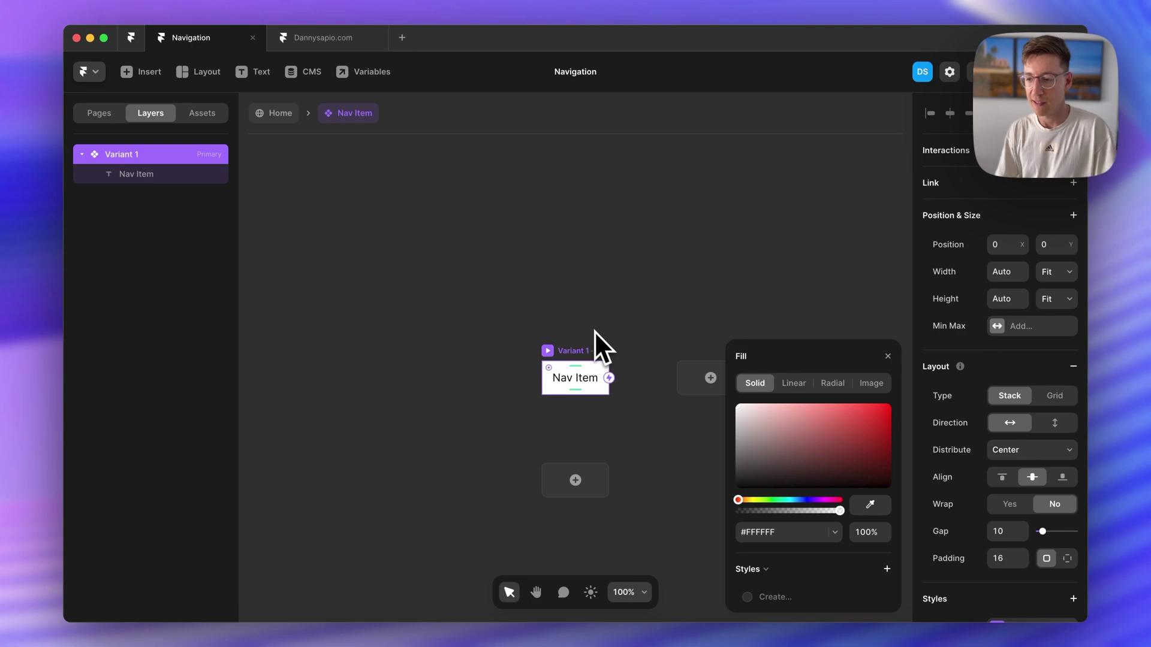
{"action": "scroll", "coordinate": [1041, 508], "scroll_direction": "down", "scroll_amount": 3}
{"action": "left_click", "coordinate": [1030, 564]}
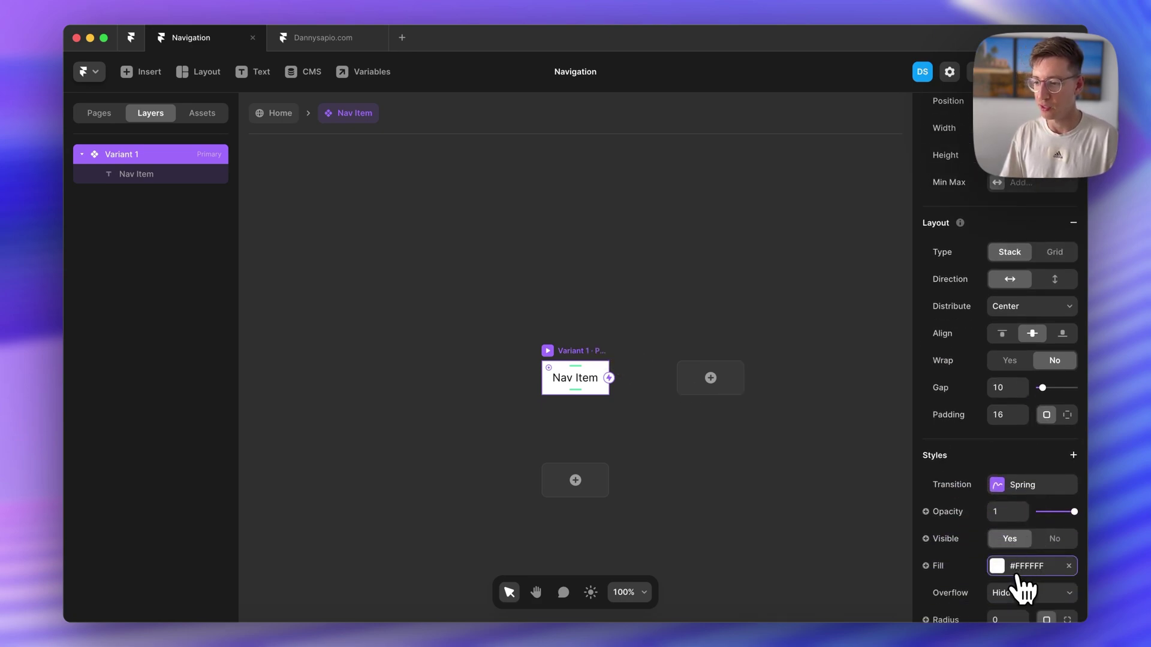
{"action": "left_click", "coordinate": [1016, 572]}
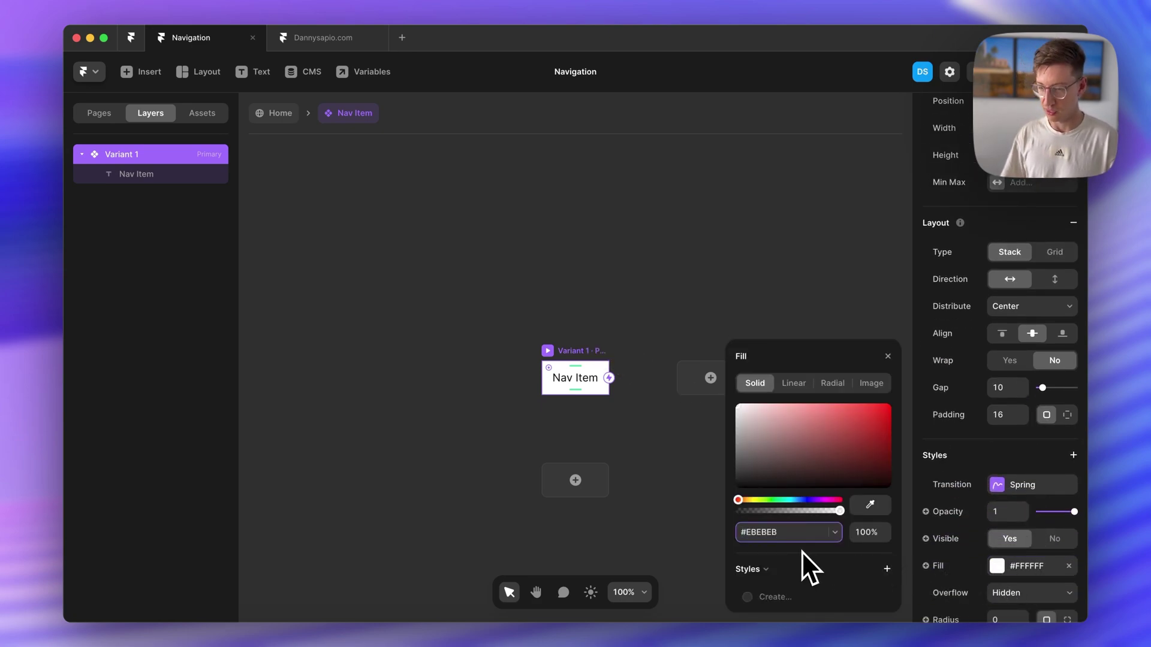
{"action": "key", "text": "Return"}
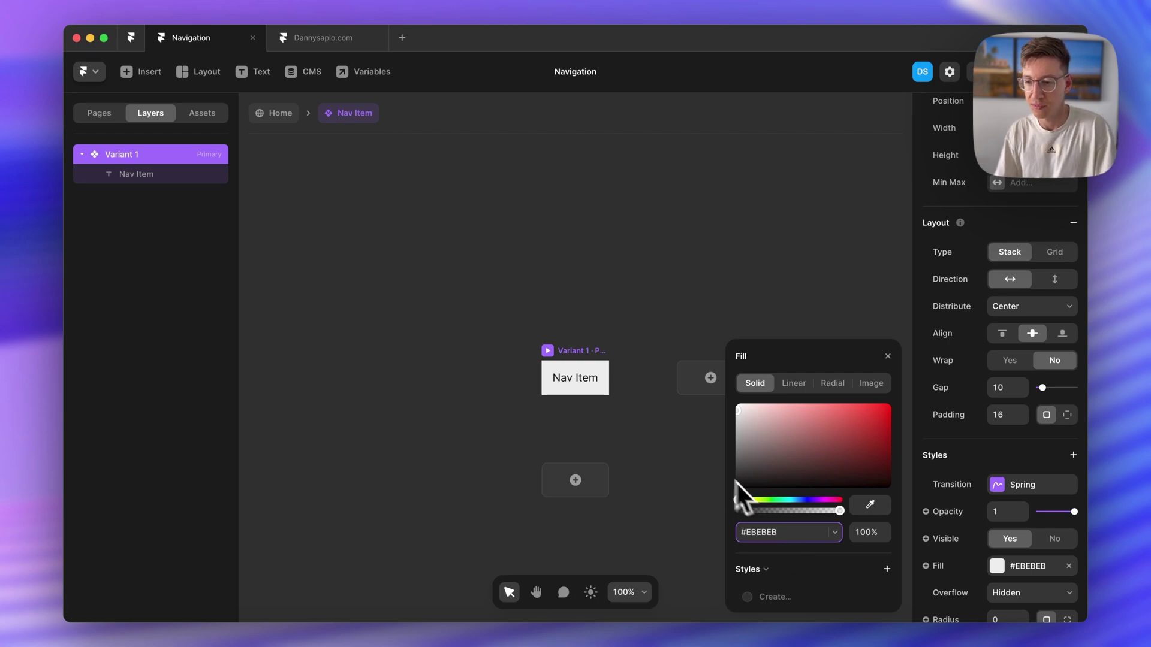
Add a second variant and name the variants Active and Default.
{"action": "left_click", "coordinate": [710, 378]}
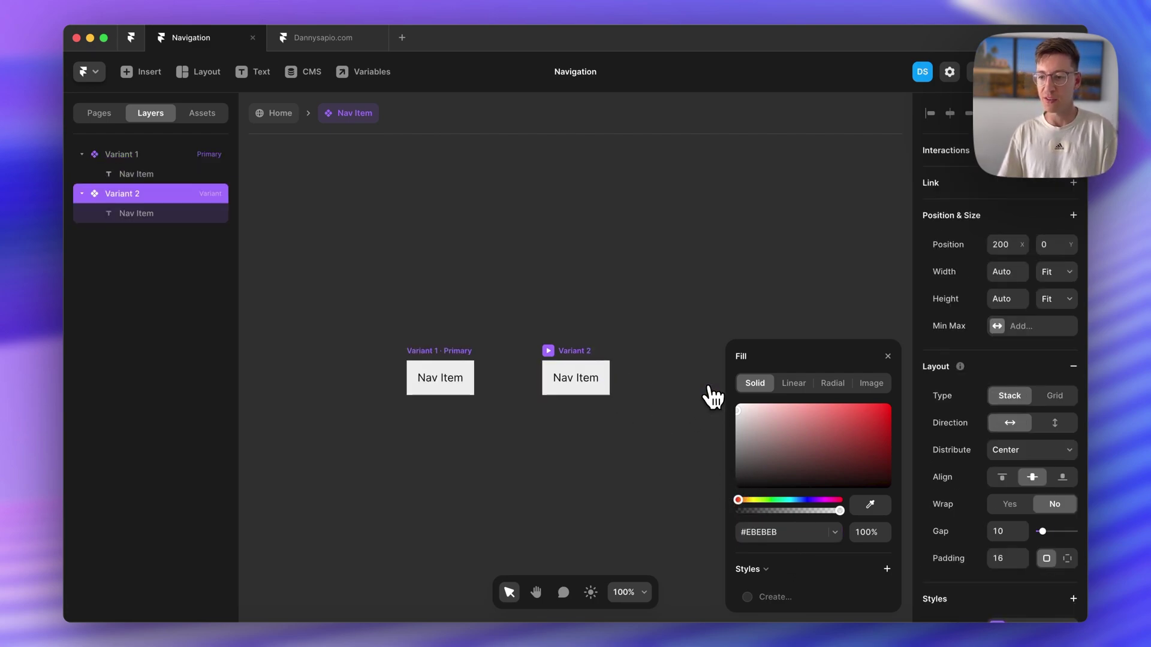
{"action": "double_click", "coordinate": [576, 352]}
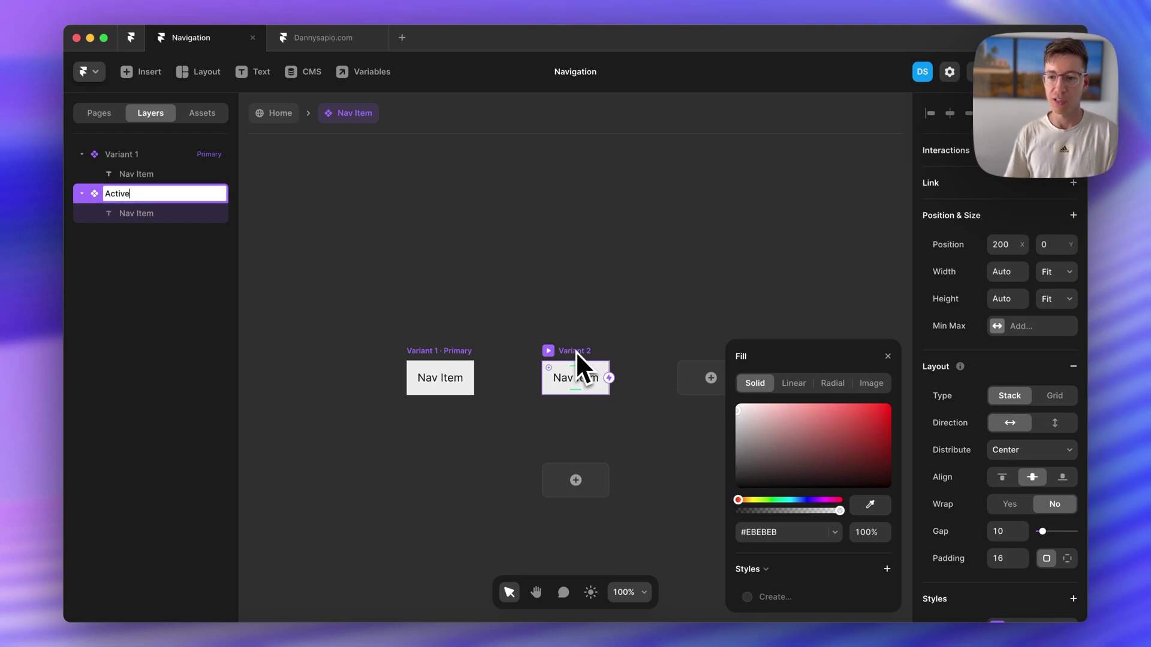
{"action": "key", "text": "Return"}
{"action": "left_click", "coordinate": [454, 351]}
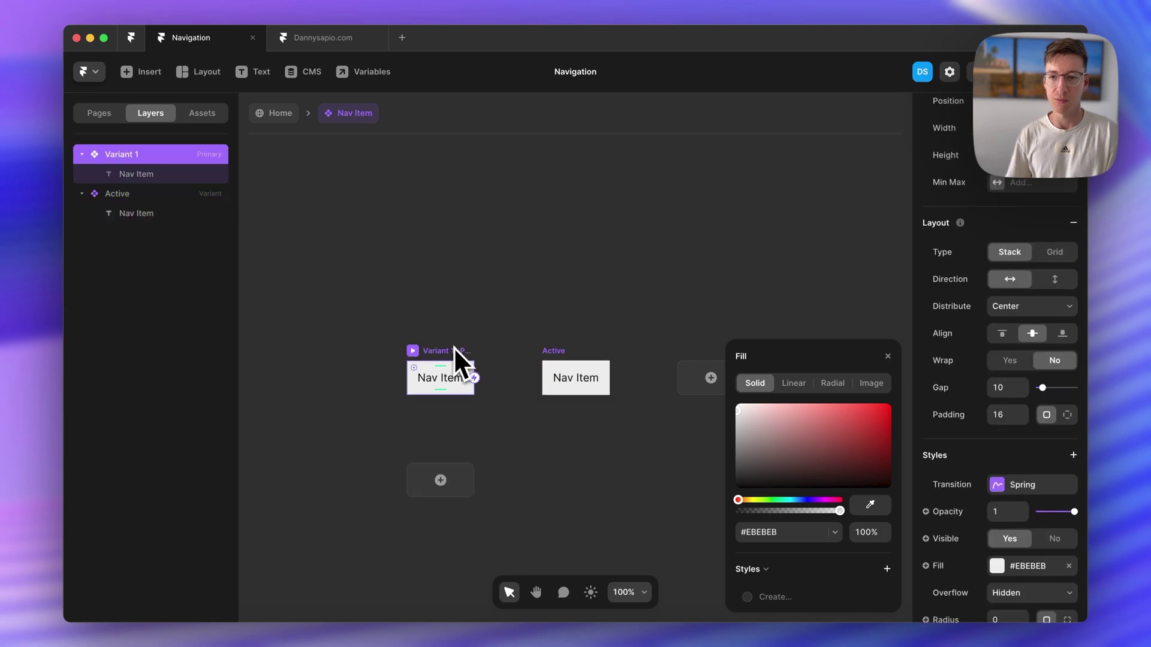
{"action": "double_click", "coordinate": [455, 349]}
{"action": "type", "text": "Default"}
{"action": "key", "text": "Return"}
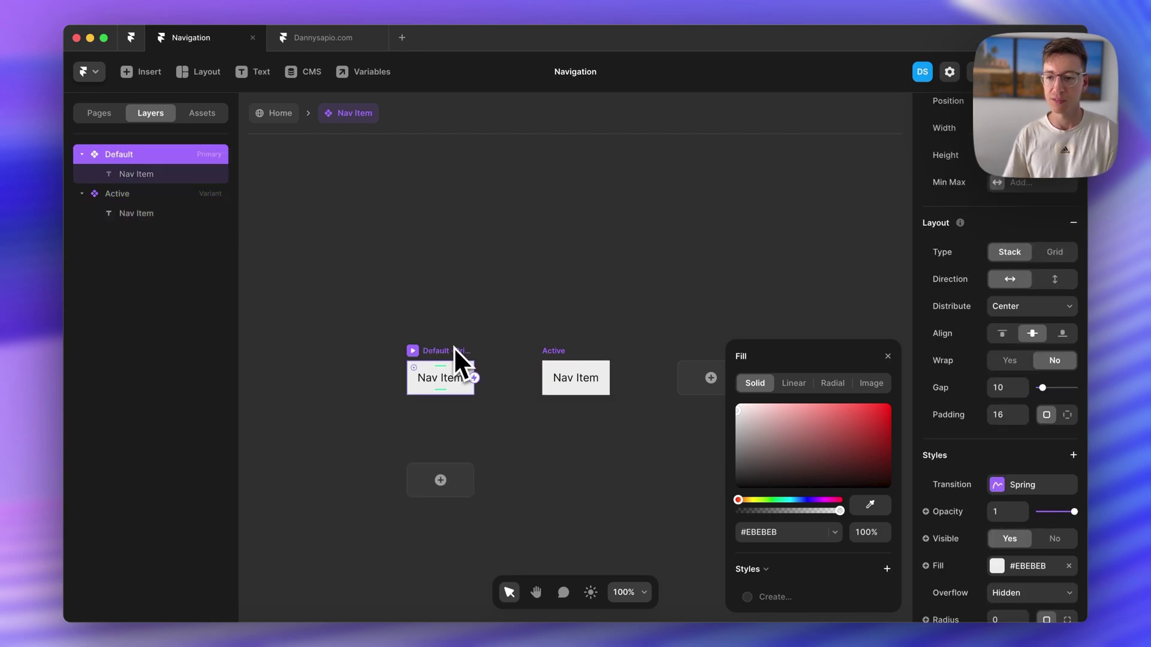
{"action": "scroll", "coordinate": [374, 378], "scroll_direction": "up", "scroll_amount": 5}
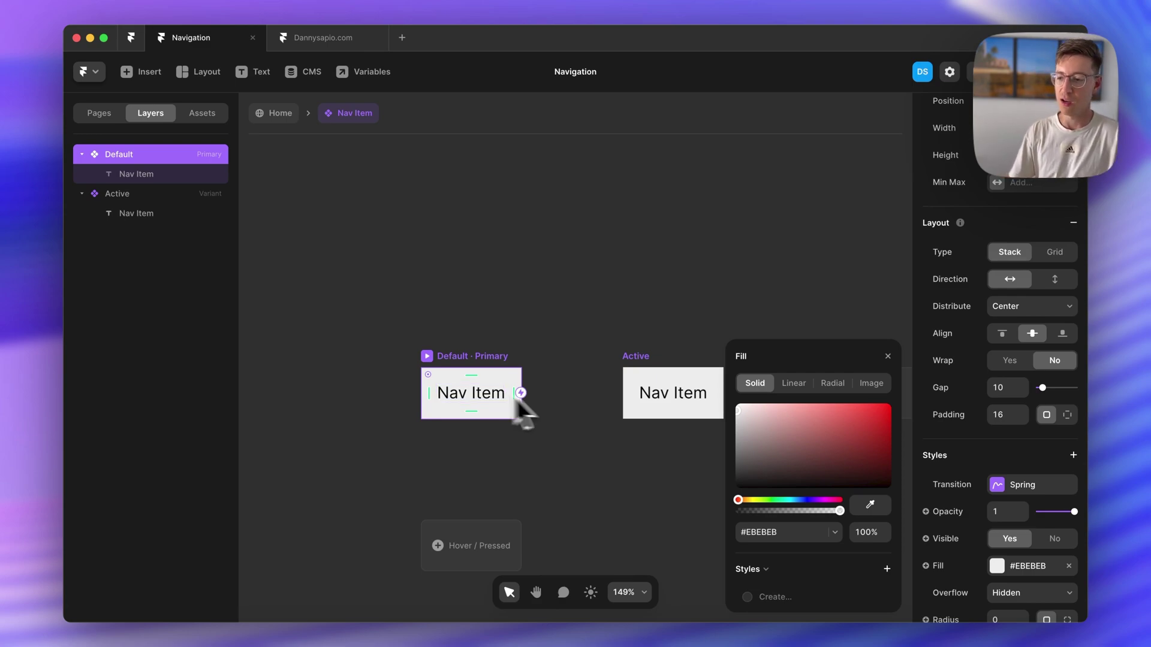
Set the Default variant's fill opacity to 0% and the Active variant's to 100%.
{"action": "type", "text": "0"}
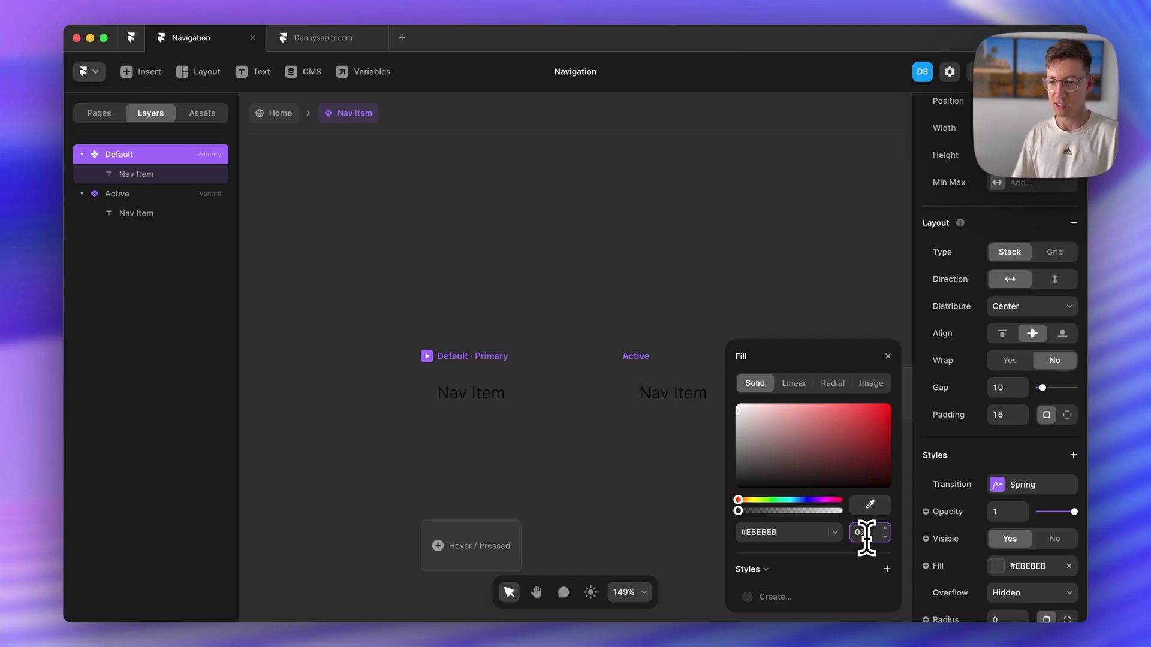
{"action": "left_click", "coordinate": [634, 367]}
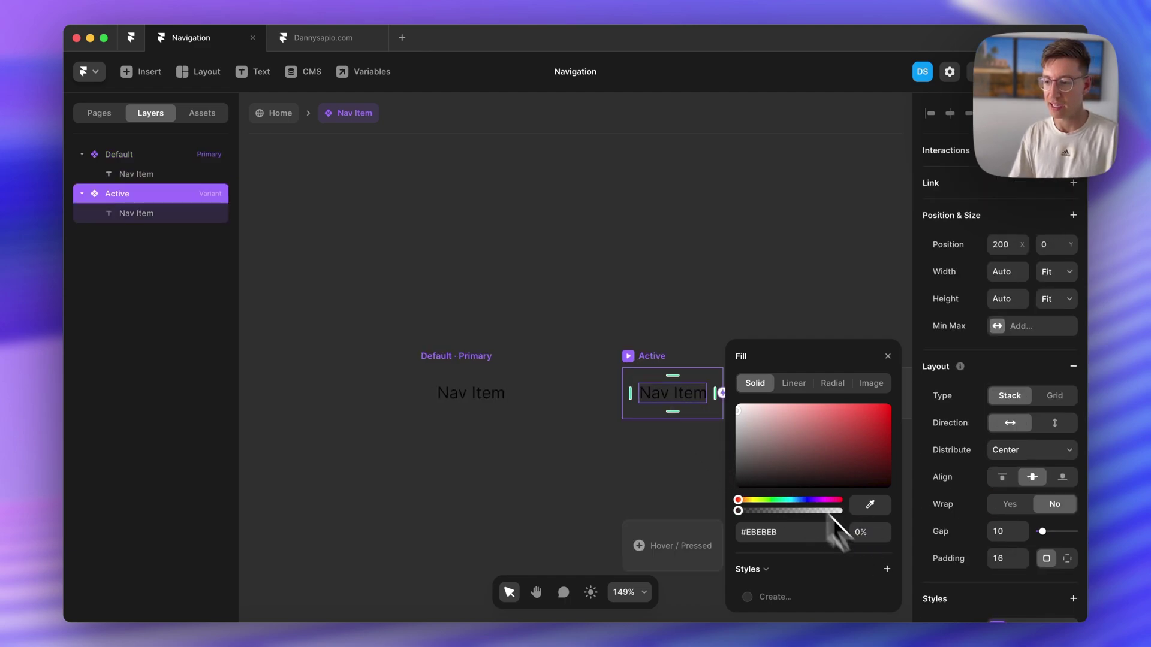
{"action": "left_click", "coordinate": [867, 532]}
{"action": "type", "text": "100"}
{"action": "key", "text": "Return"}
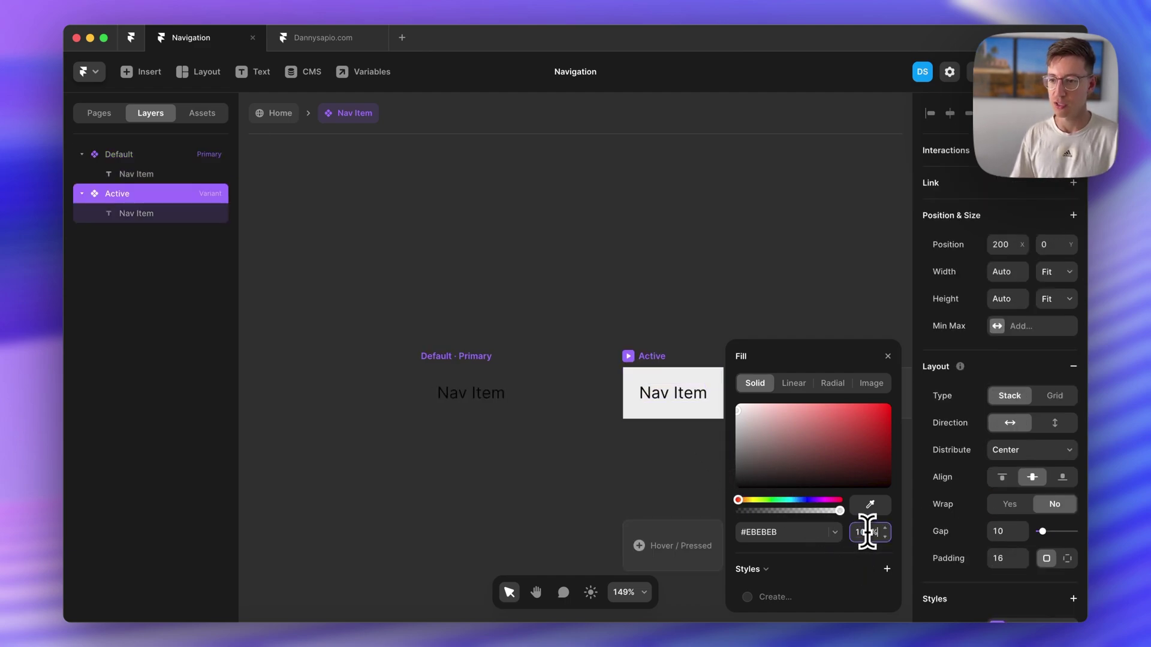
Give the nav item rounded corners with a Radius value, then review both variants.
{"action": "left_click", "coordinate": [463, 356]}
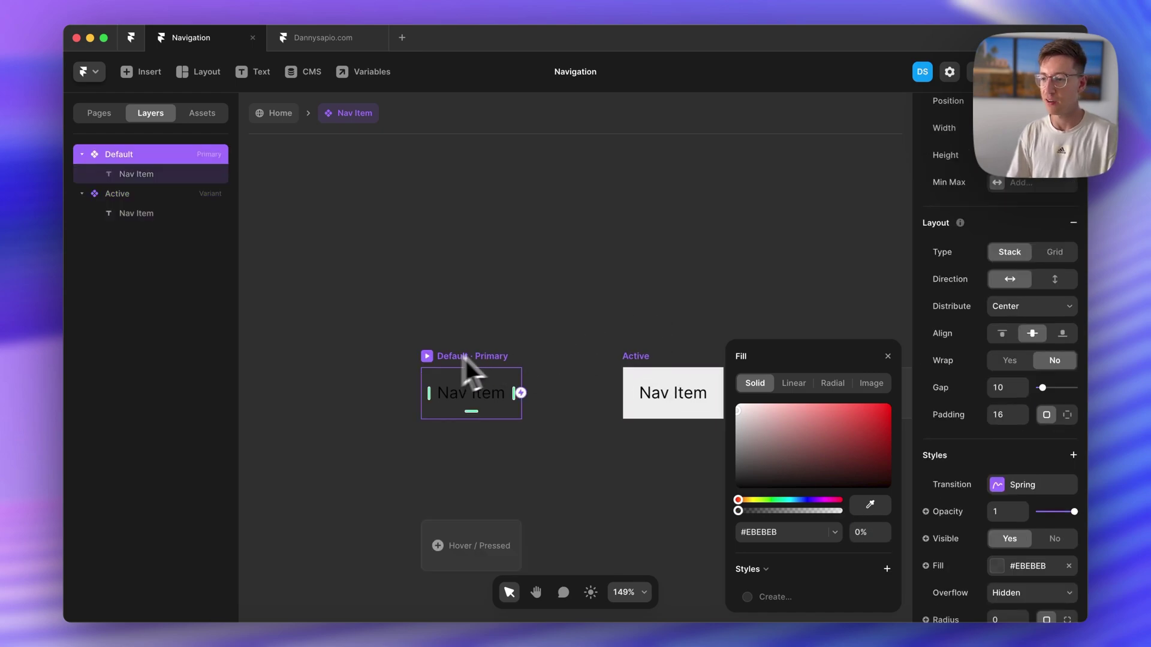
{"action": "scroll", "coordinate": [1043, 431], "scroll_direction": "down", "scroll_amount": 4}
{"action": "left_click", "coordinate": [1000, 496]}
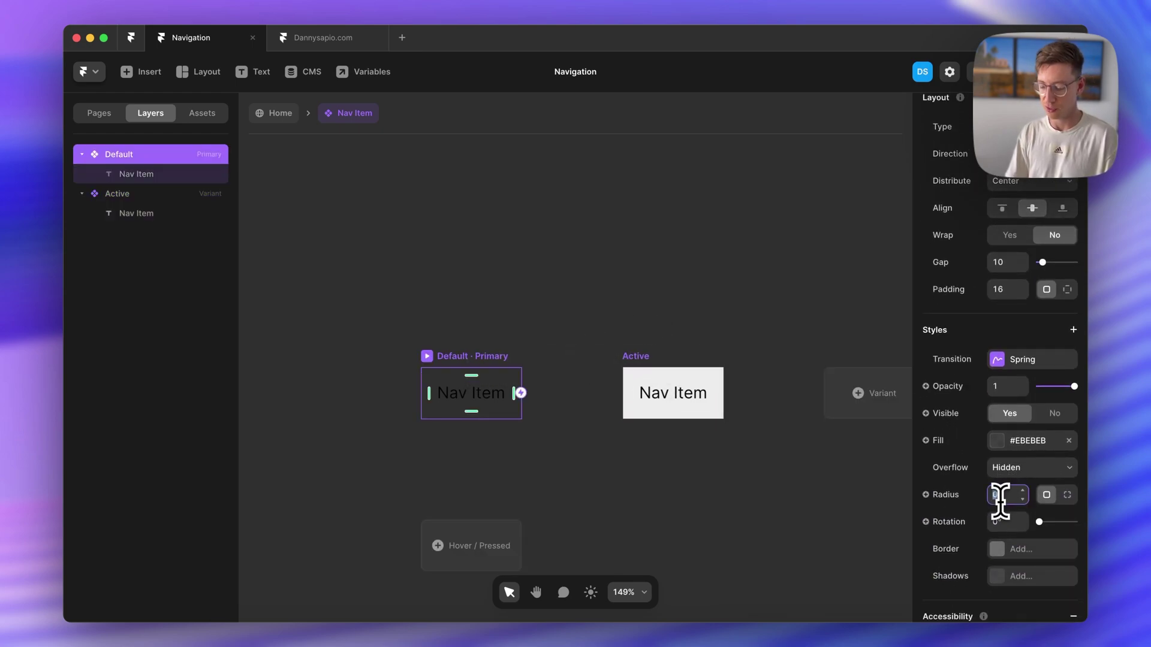
{"action": "left_click", "coordinate": [483, 283]}
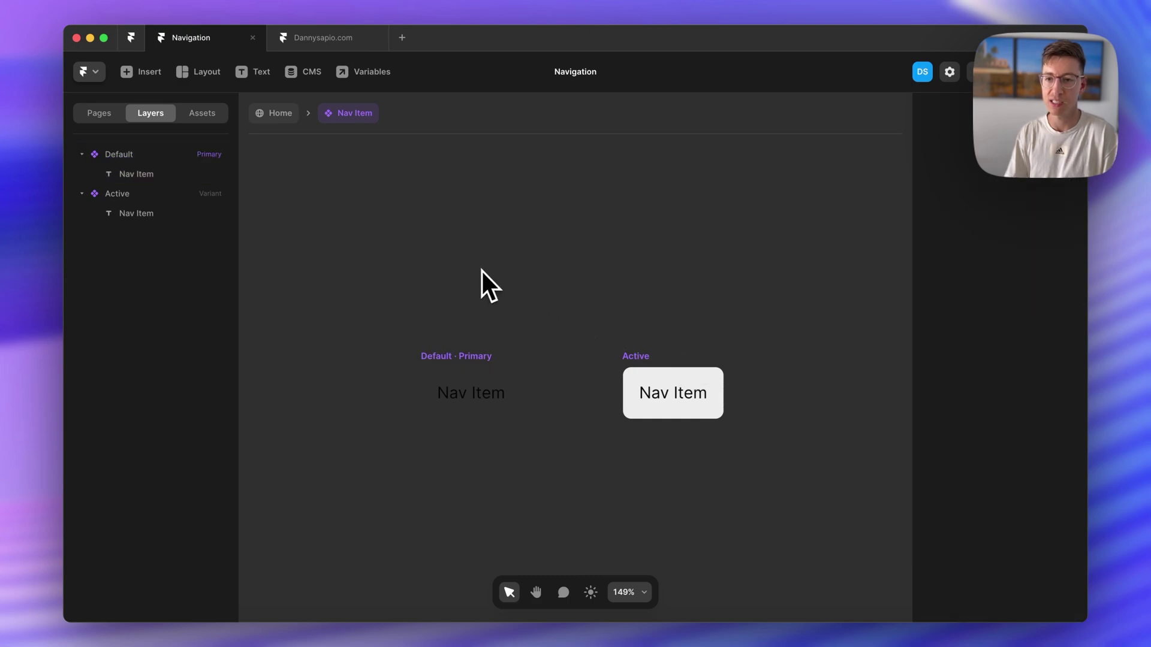
Duplicate the Nav Item into three copies and wrap them in a horizontal stack.
{"action": "left_click", "coordinate": [280, 115]}
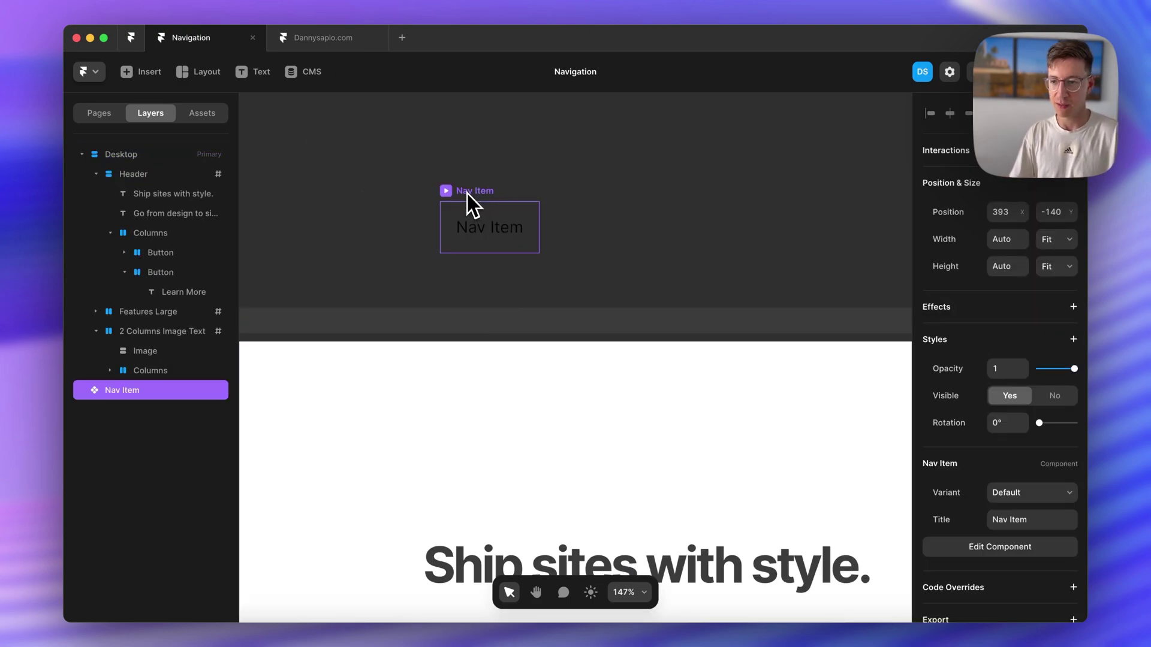
{"action": "left_click_drag", "start_coordinate": [466, 193], "coordinate": [595, 199]}
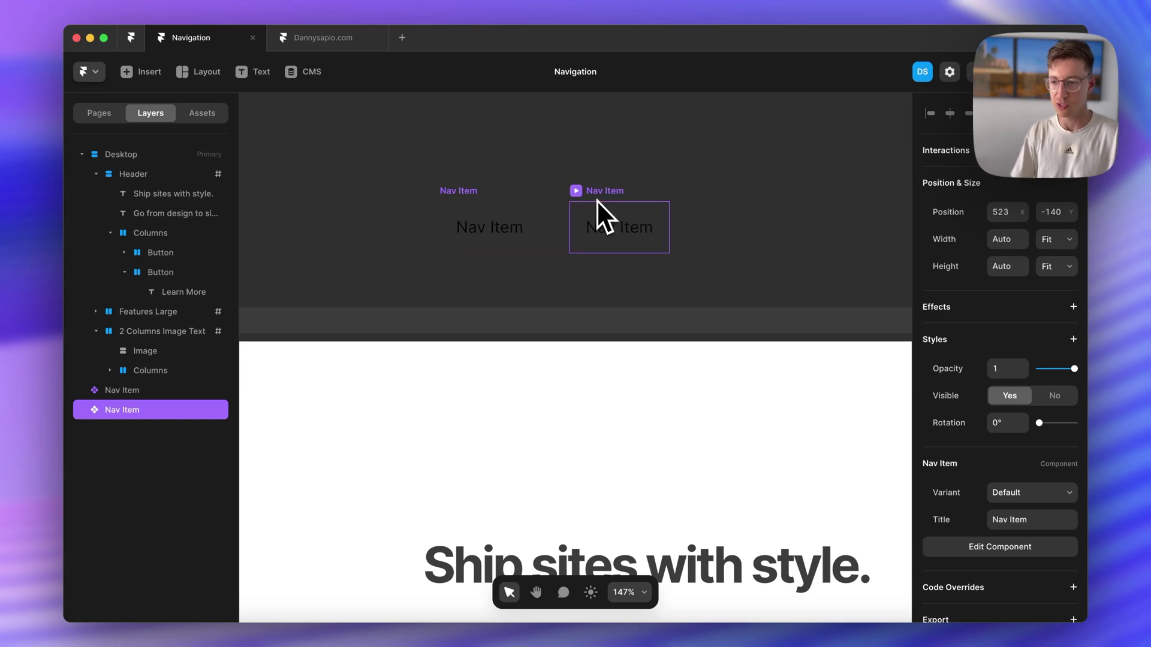
{"action": "key", "text": "super+d"}
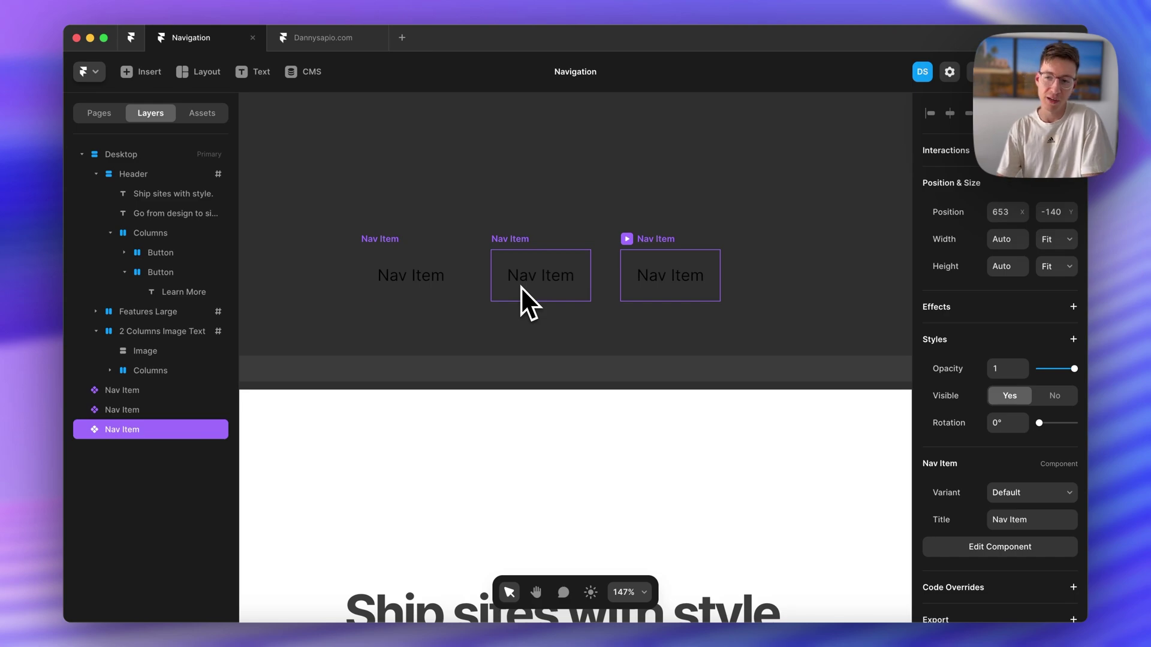
{"action": "left_click_drag", "start_coordinate": [361, 215], "coordinate": [676, 303]}
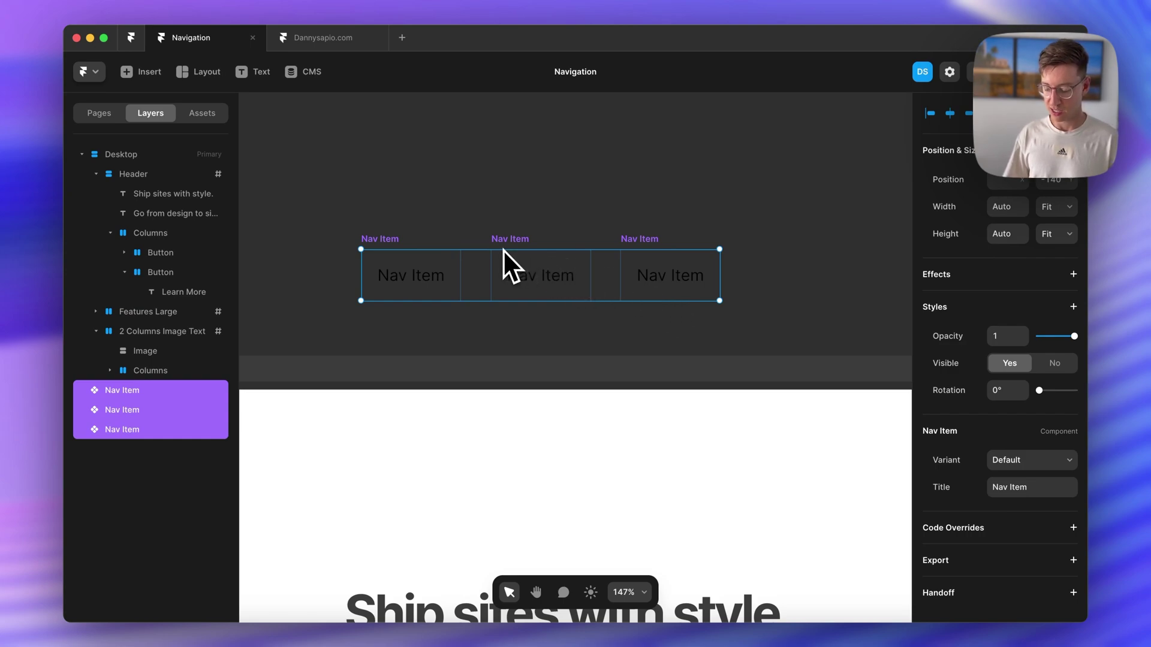
{"action": "key", "text": "super+Return"}
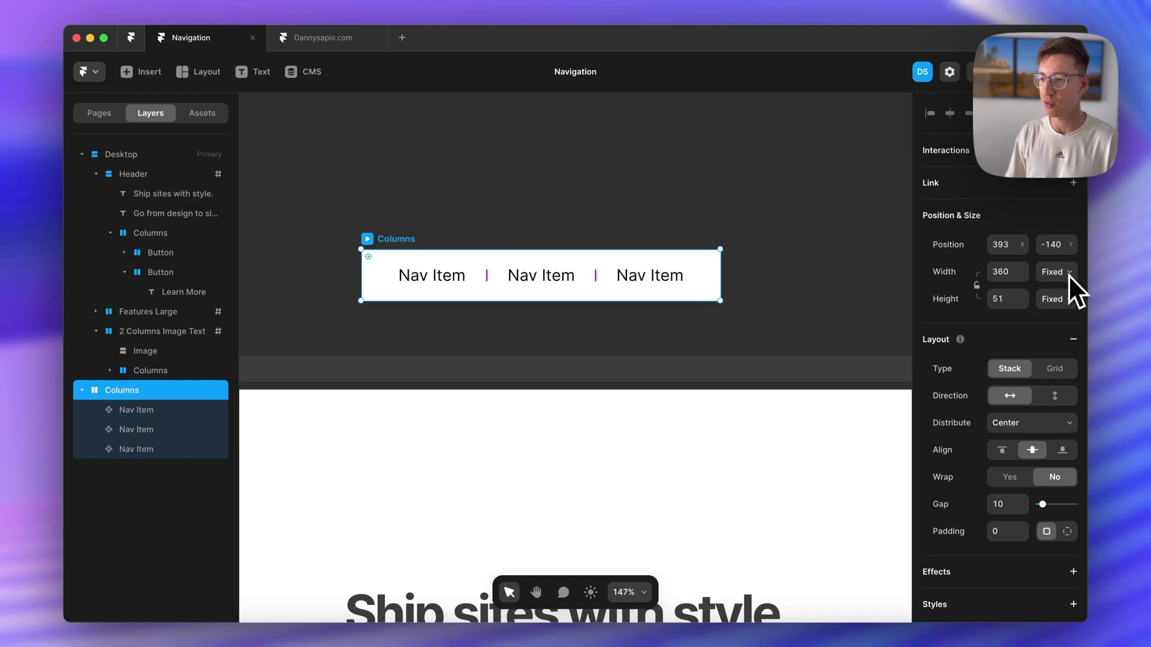
Give the nav stack padding 8 and move it to the top of the page.
{"action": "left_click", "coordinate": [1060, 301]}
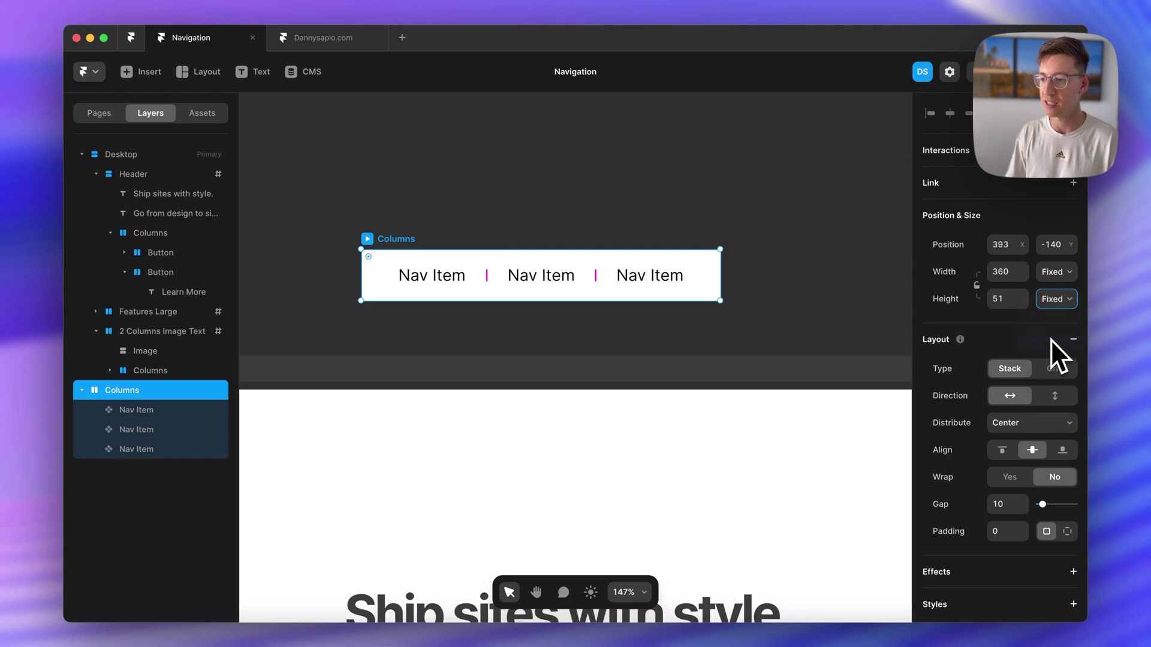
{"action": "left_click", "coordinate": [1002, 531]}
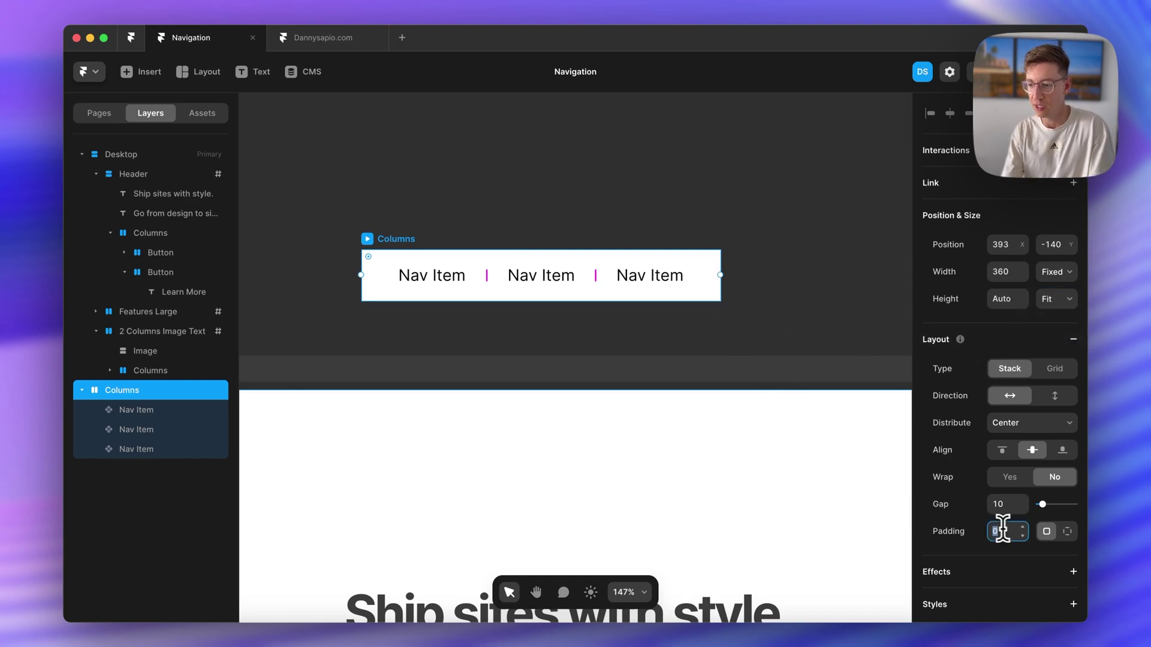
{"action": "type", "text": "8"}
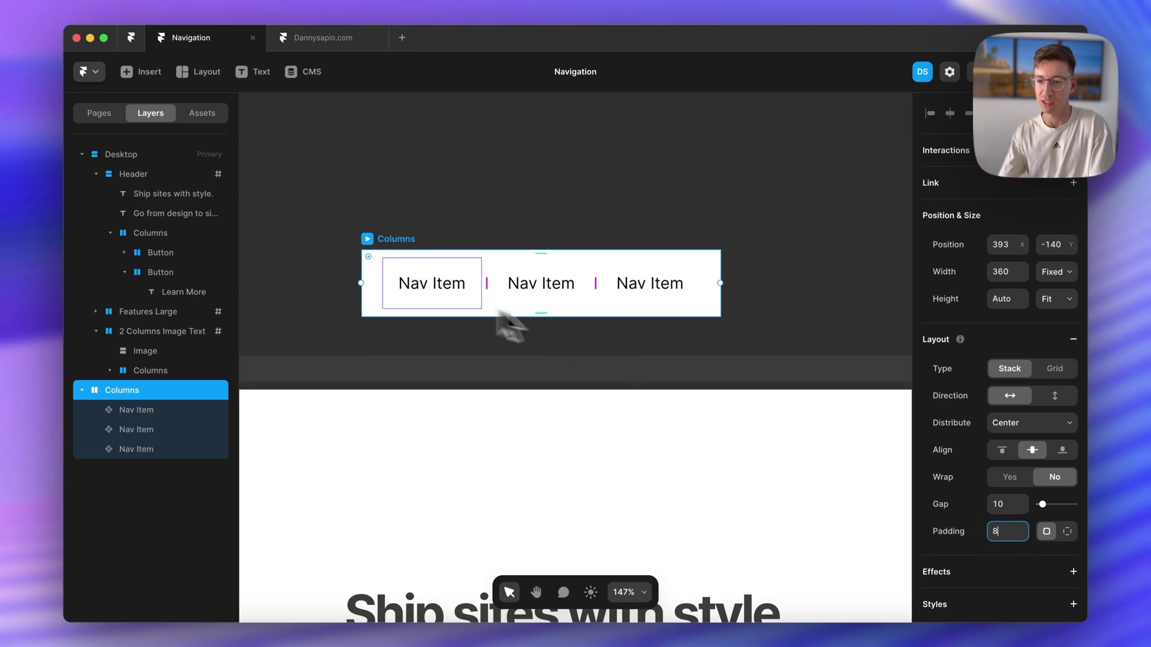
{"action": "scroll", "coordinate": [386, 275], "scroll_direction": "down", "scroll_amount": 5}
{"action": "left_click", "coordinate": [392, 248]}
{"action": "left_click_drag", "start_coordinate": [392, 249], "coordinate": [430, 354]}
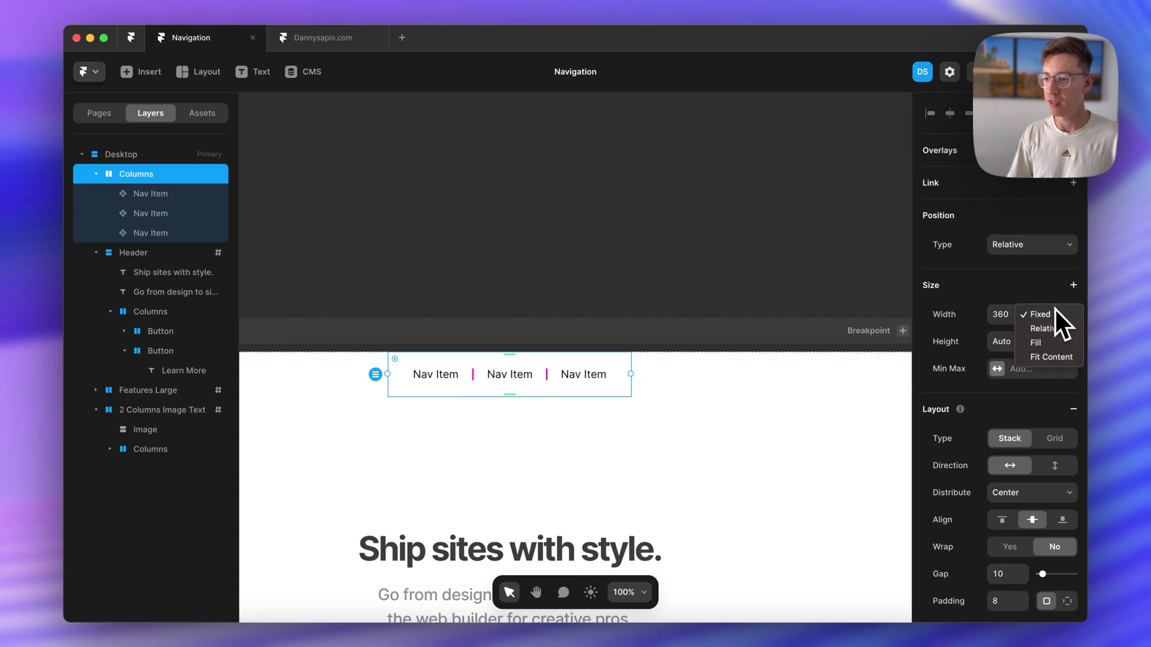
Set the nav bar's width to Fill so it spans the page.
{"action": "left_click", "coordinate": [1039, 345]}
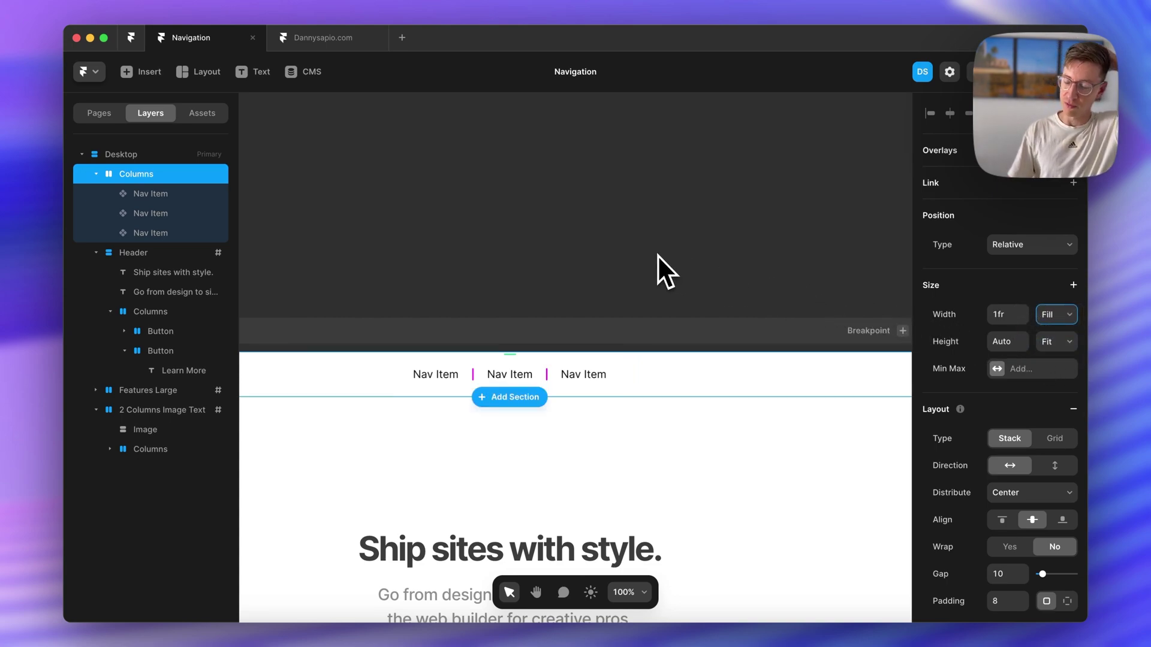
{"action": "scroll", "coordinate": [576, 265], "scroll_direction": "left", "scroll_amount": 3}
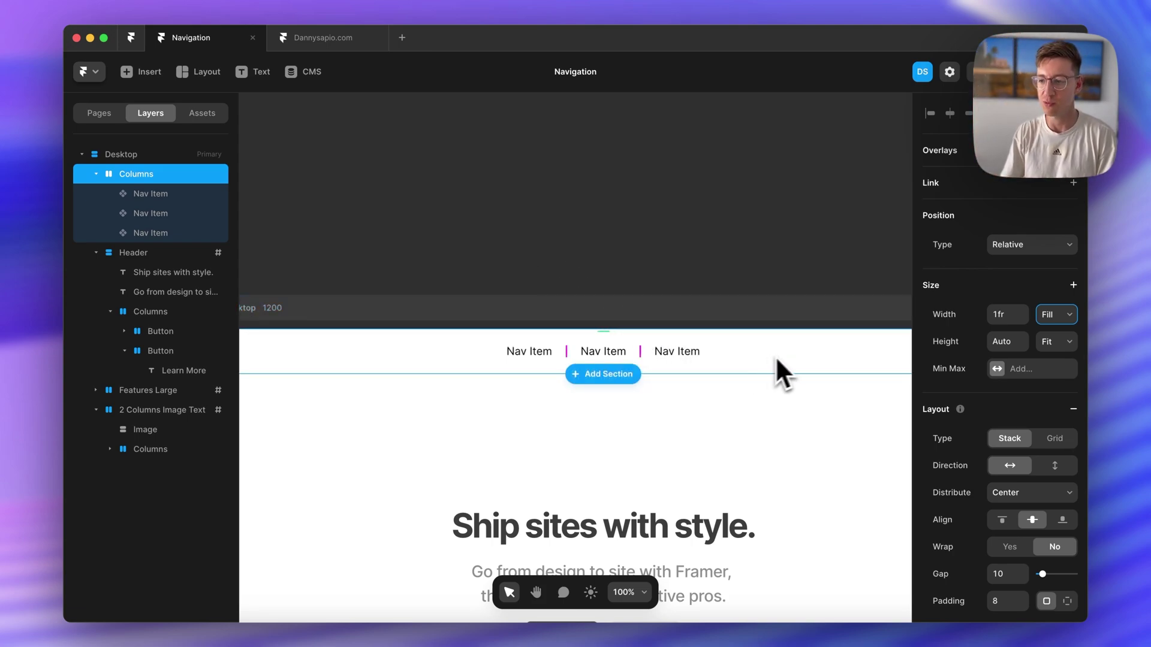
{"action": "scroll", "coordinate": [604, 260], "scroll_direction": "down", "scroll_amount": 6}
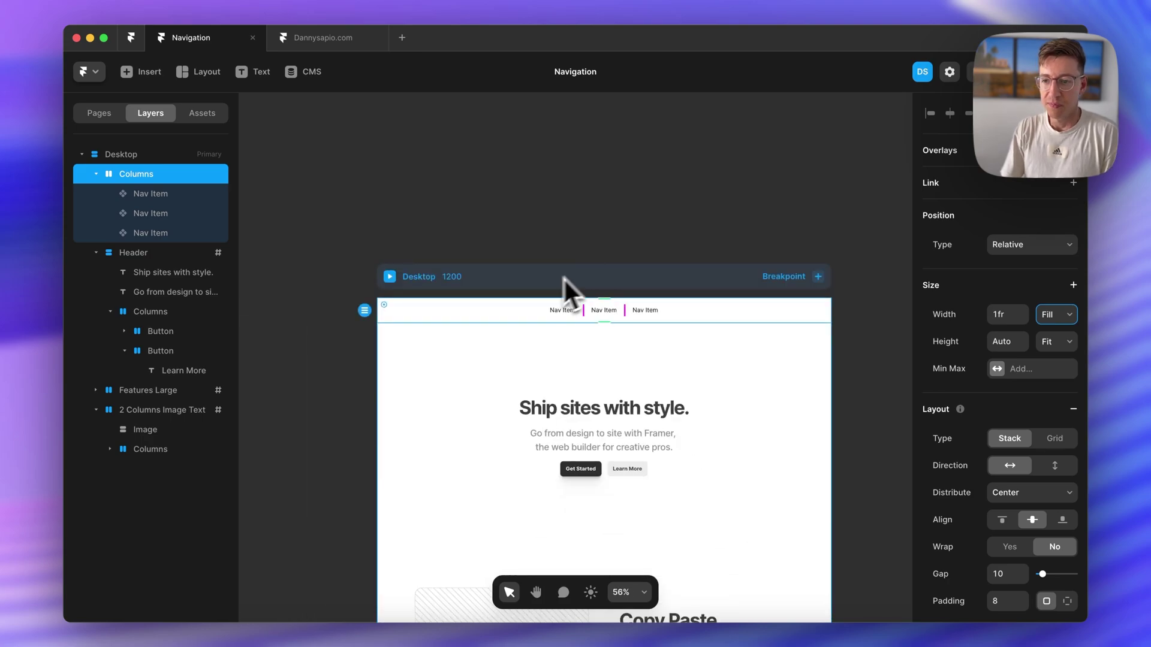
{"action": "scroll", "coordinate": [1007, 503], "scroll_direction": "down", "scroll_amount": 5}
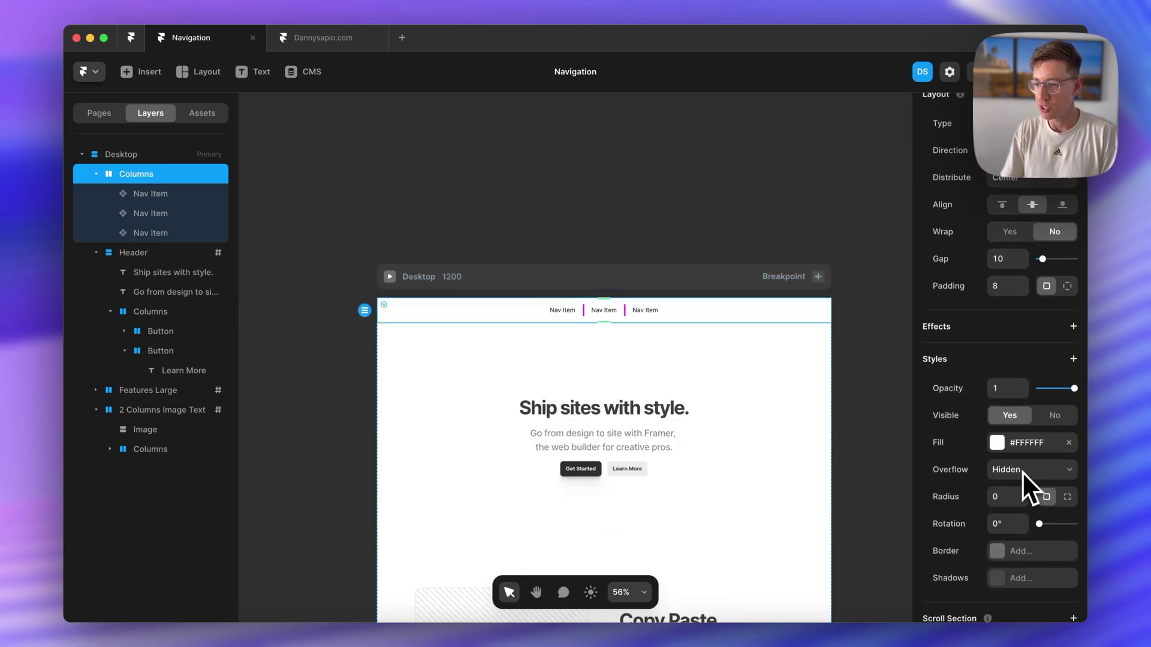
Add a #E8E8E8 light grey border with individual per-side widths.
{"action": "left_click", "coordinate": [1020, 551]}
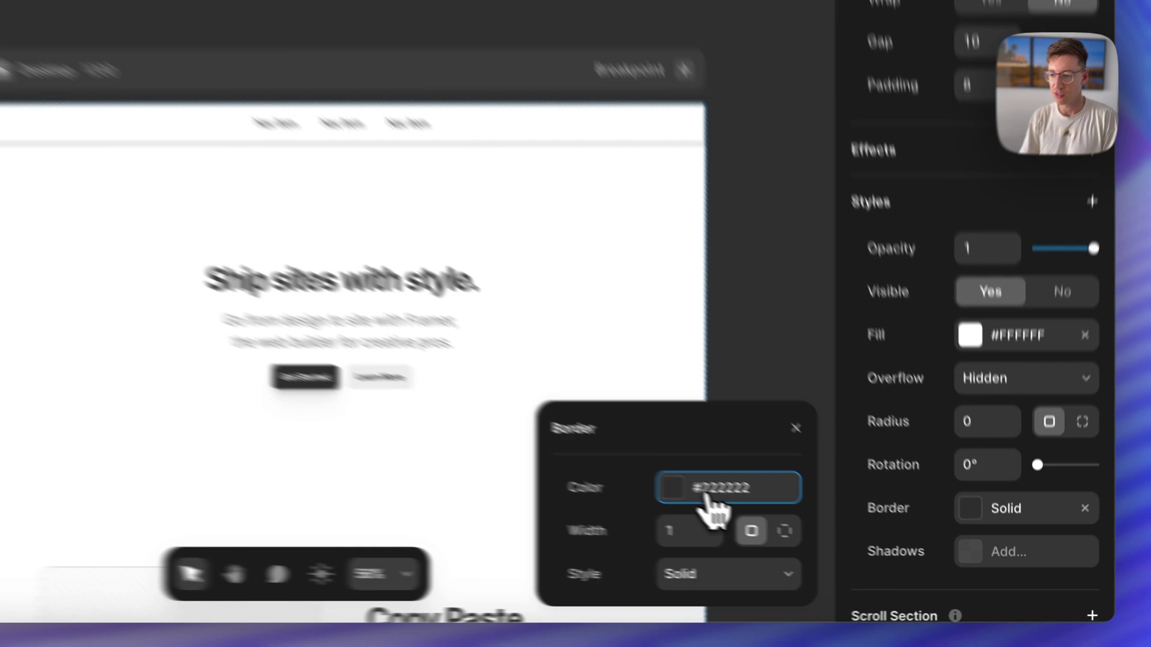
{"action": "left_click", "coordinate": [797, 532]}
{"action": "left_click_drag", "start_coordinate": [609, 367], "coordinate": [581, 309]}
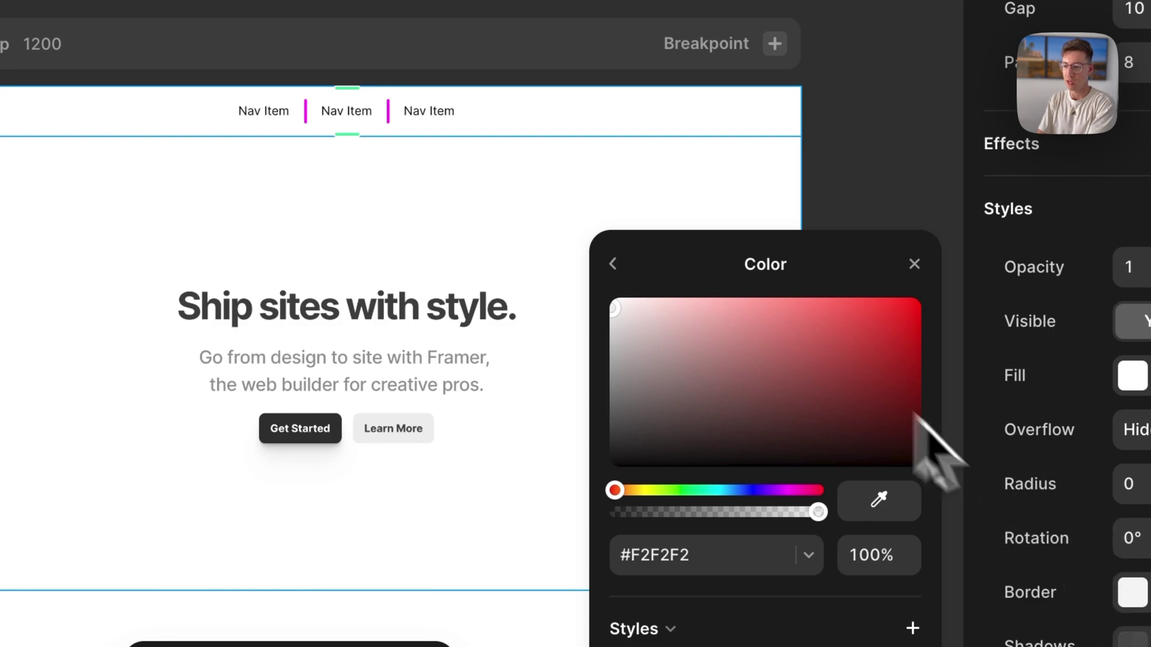
{"action": "left_click", "coordinate": [614, 319]}
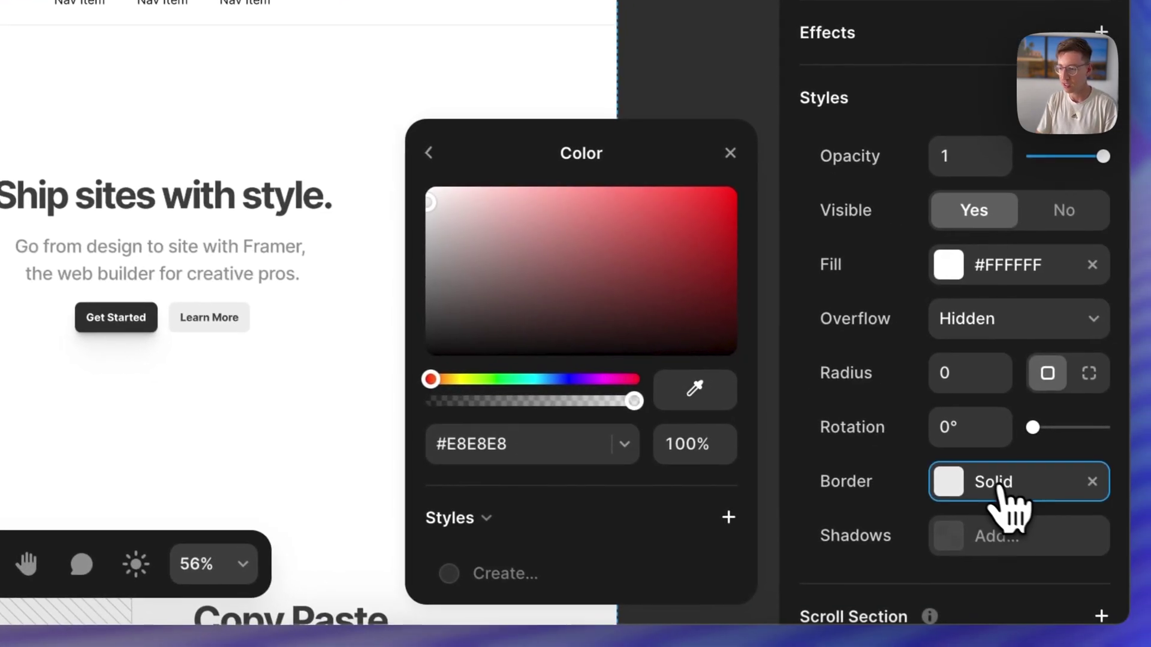
{"action": "left_click", "coordinate": [1139, 592]}
{"action": "left_click", "coordinate": [712, 508]}
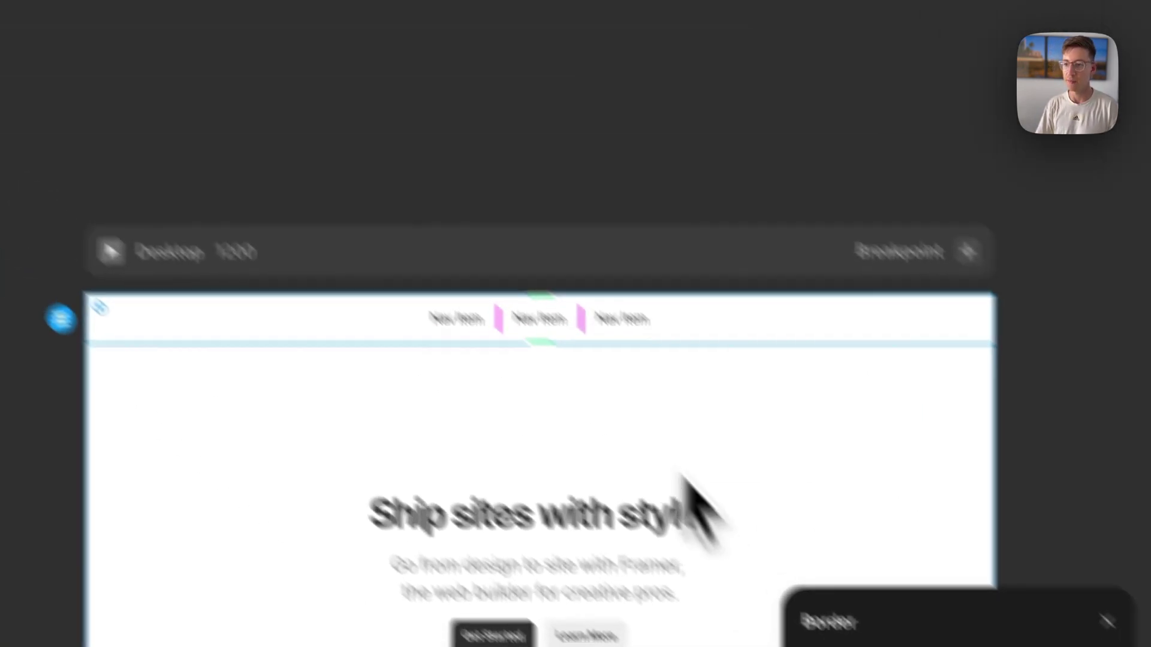
Set the nav bar's position to Sticky with Top 0 and keep the Desktop frame's overflow Visible.
{"action": "left_click", "coordinate": [424, 403]}
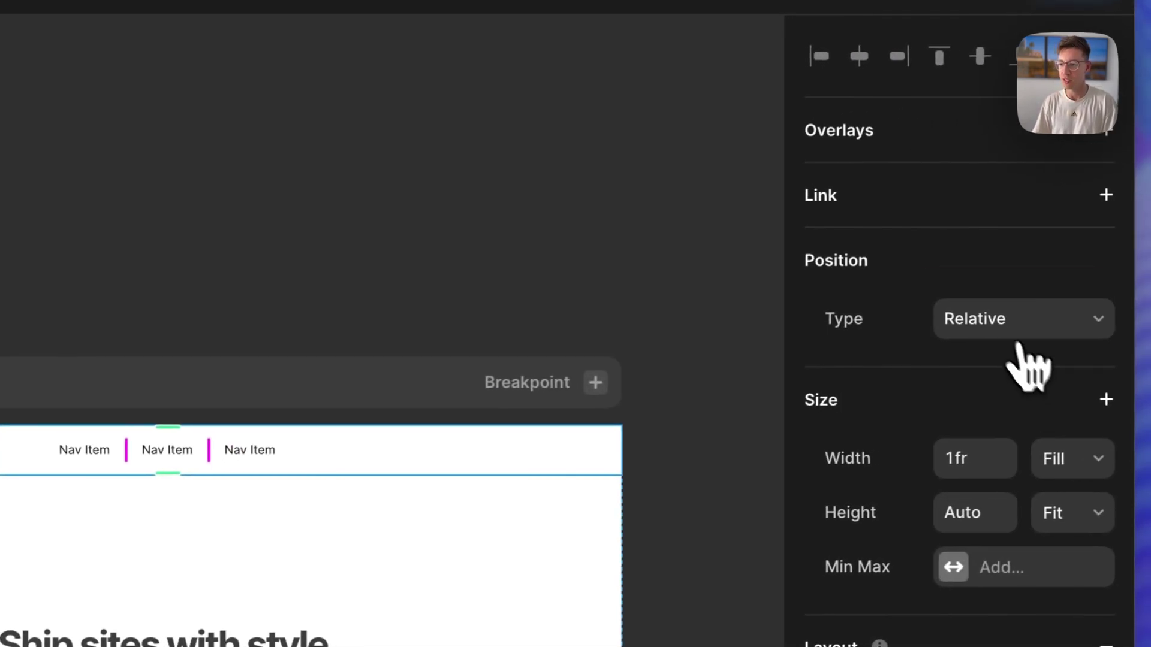
{"action": "left_click", "coordinate": [1079, 313]}
{"action": "key", "text": "Escape"}
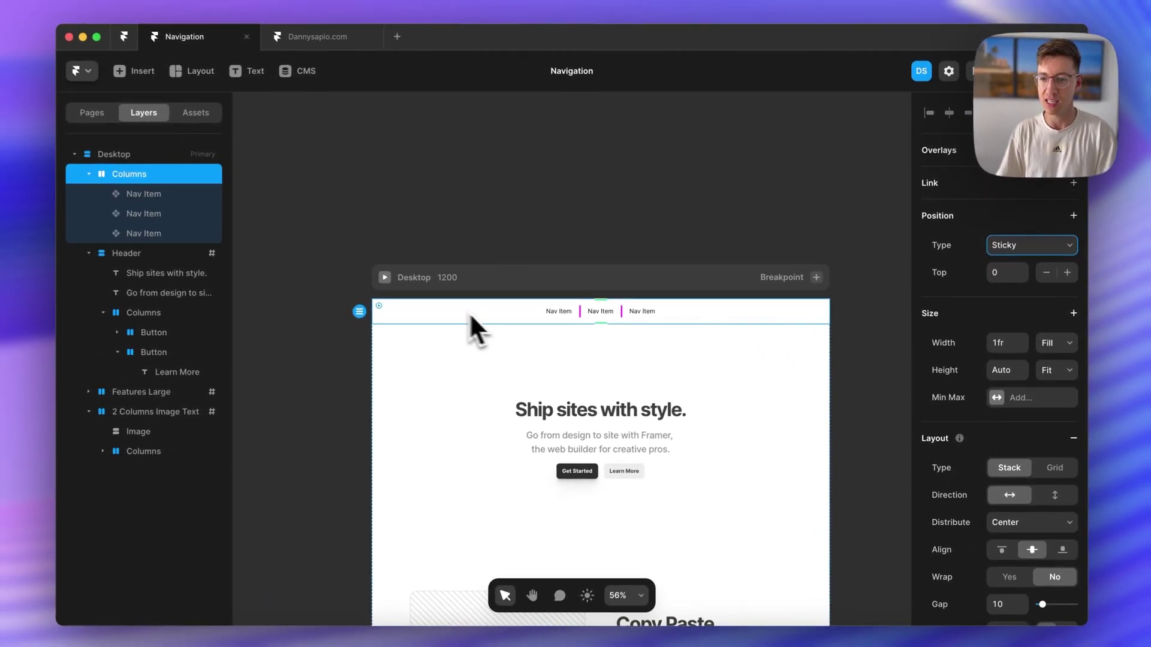
{"action": "left_click", "coordinate": [390, 293]}
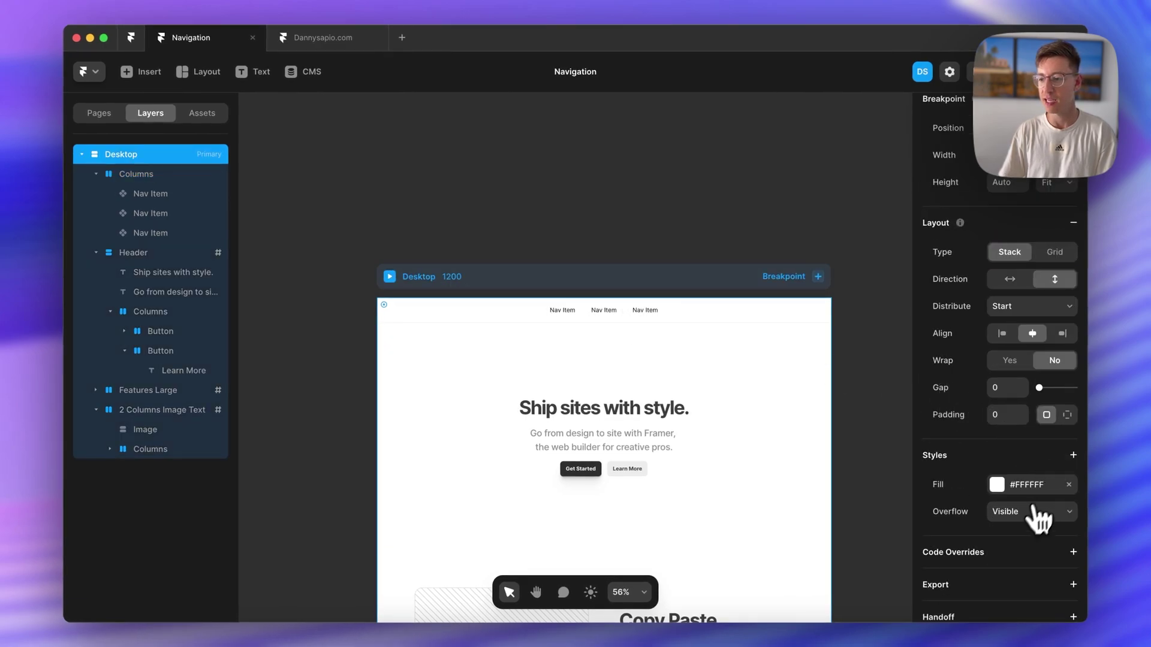
{"action": "left_click", "coordinate": [1038, 515]}
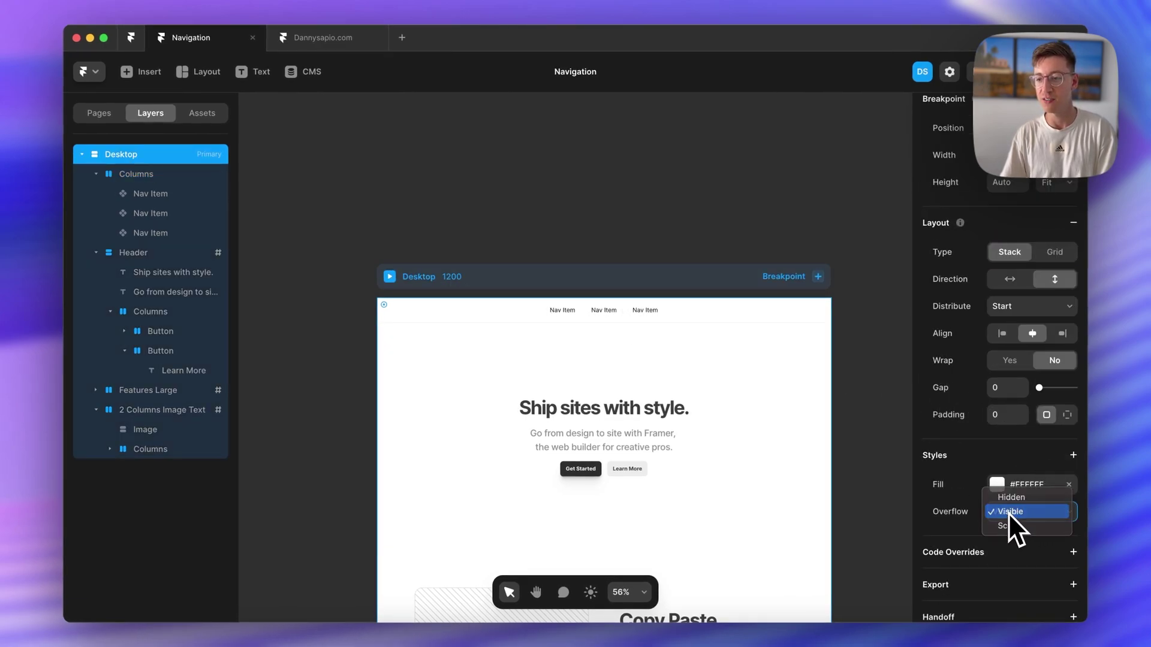
{"action": "left_click", "coordinate": [666, 247]}
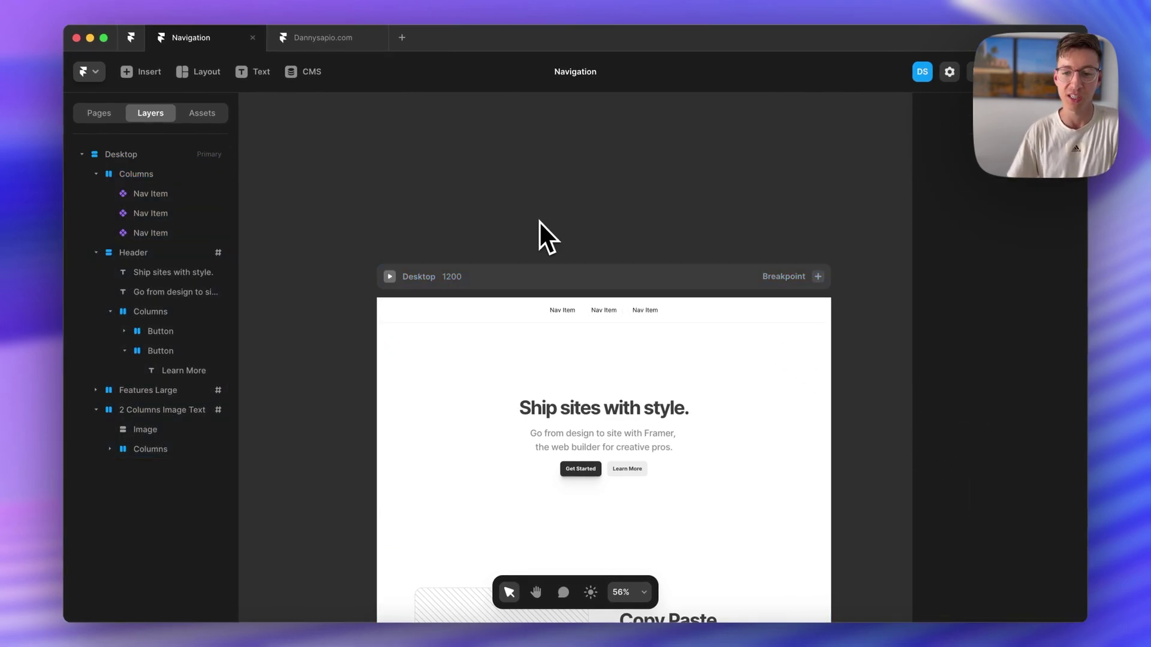
{"action": "left_click", "coordinate": [390, 276]}
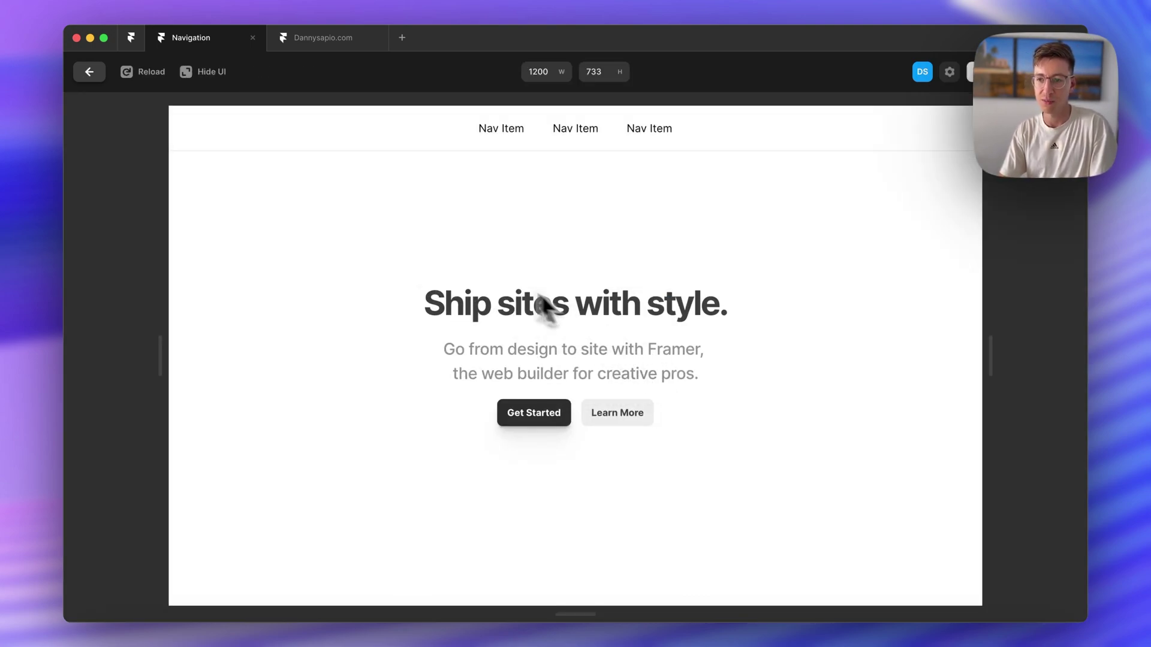
{"action": "scroll", "coordinate": [659, 251], "scroll_direction": "down", "scroll_amount": 15}
{"action": "scroll", "coordinate": [661, 251], "scroll_direction": "up", "scroll_amount": 15}
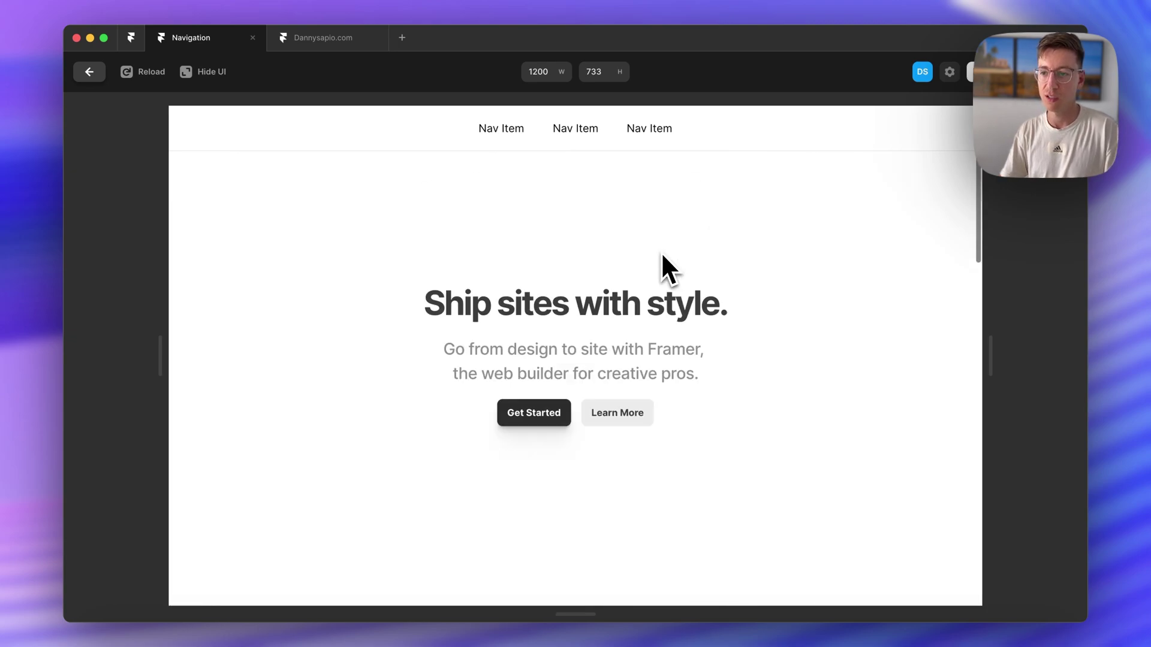
{"action": "scroll", "coordinate": [660, 252], "scroll_direction": "down", "scroll_amount": 15}
{"action": "scroll", "coordinate": [660, 252], "scroll_direction": "up", "scroll_amount": 15}
{"action": "key", "text": "Escape"}
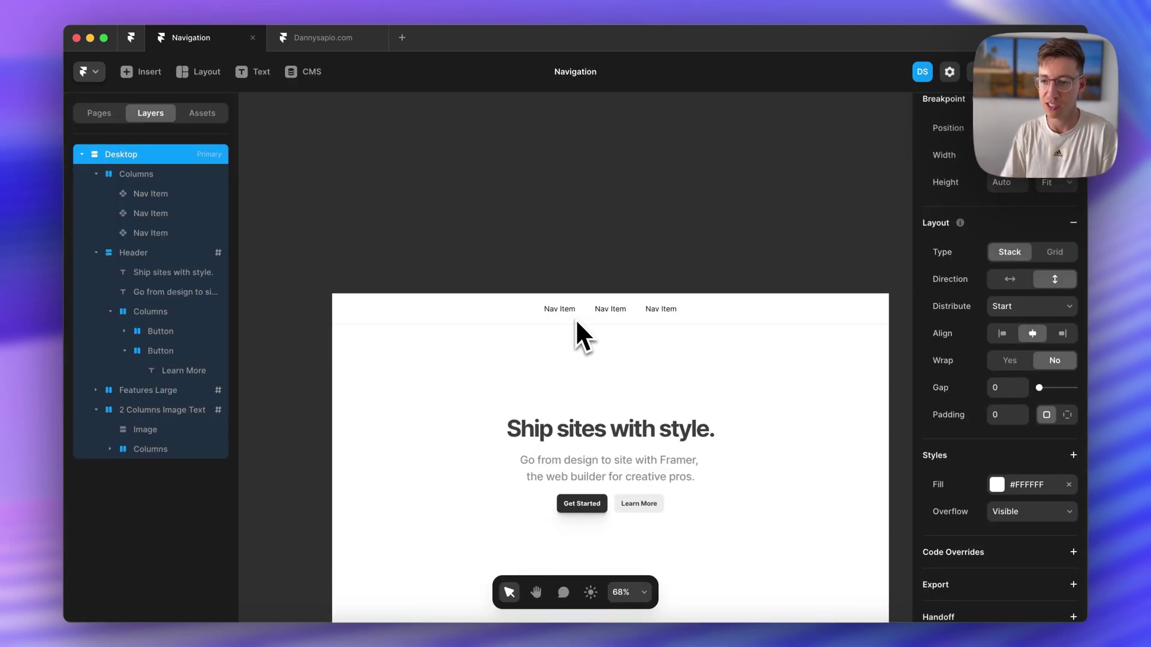
Add a Scroll Variant effect to the first Nav Item, triggered by section in view at viewport middle.
{"action": "scroll", "coordinate": [562, 321], "scroll_direction": "up", "scroll_amount": 5}
{"action": "left_click", "coordinate": [557, 314]}
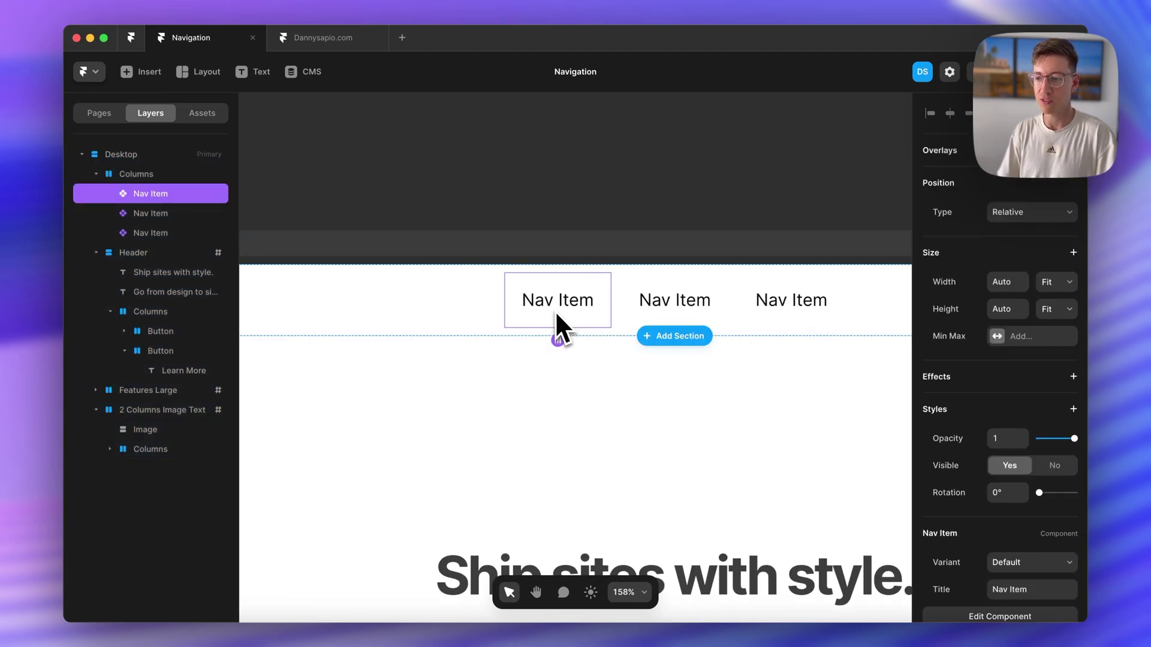
{"action": "left_click", "coordinate": [1073, 376]}
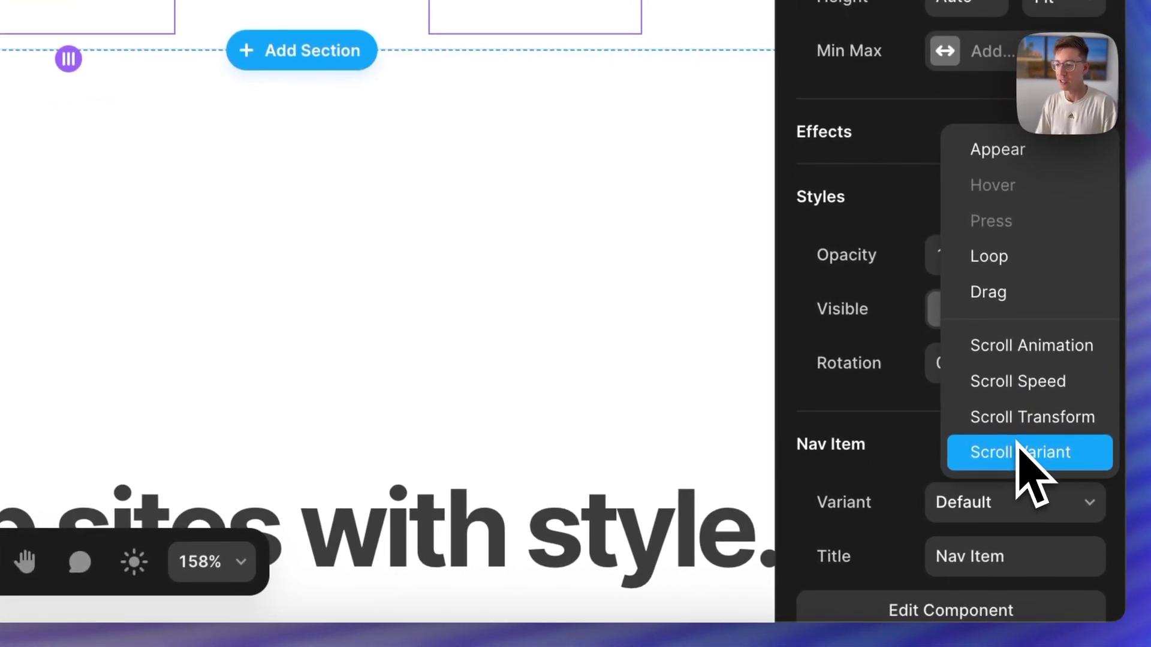
{"action": "left_click", "coordinate": [1034, 537]}
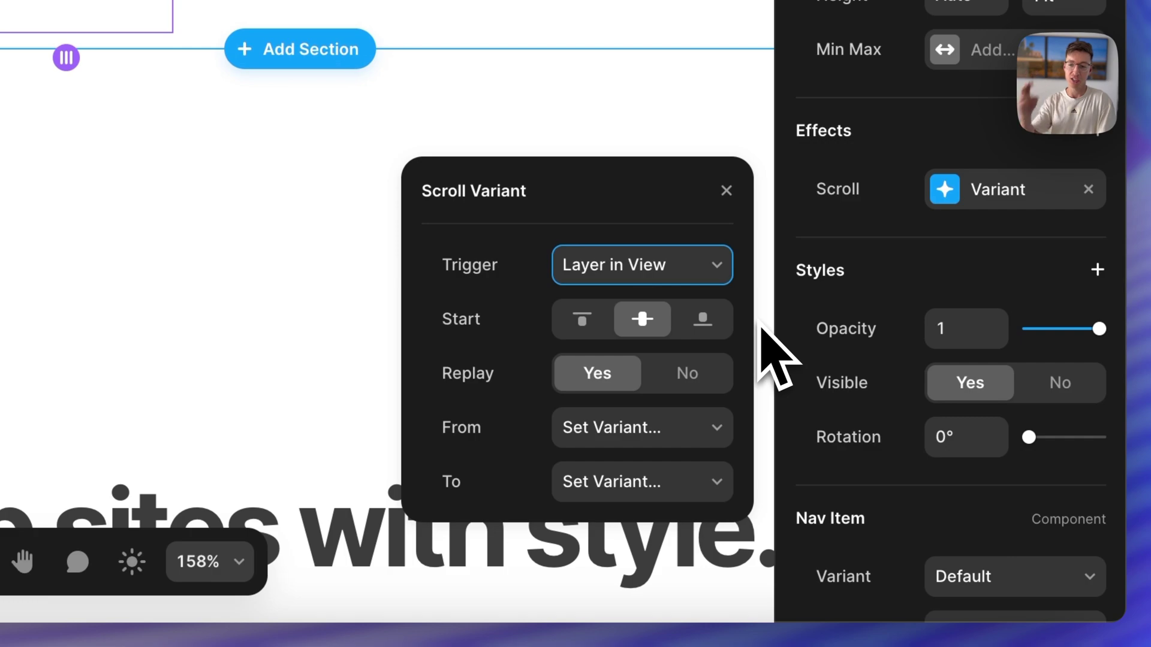
{"action": "left_click", "coordinate": [720, 271]}
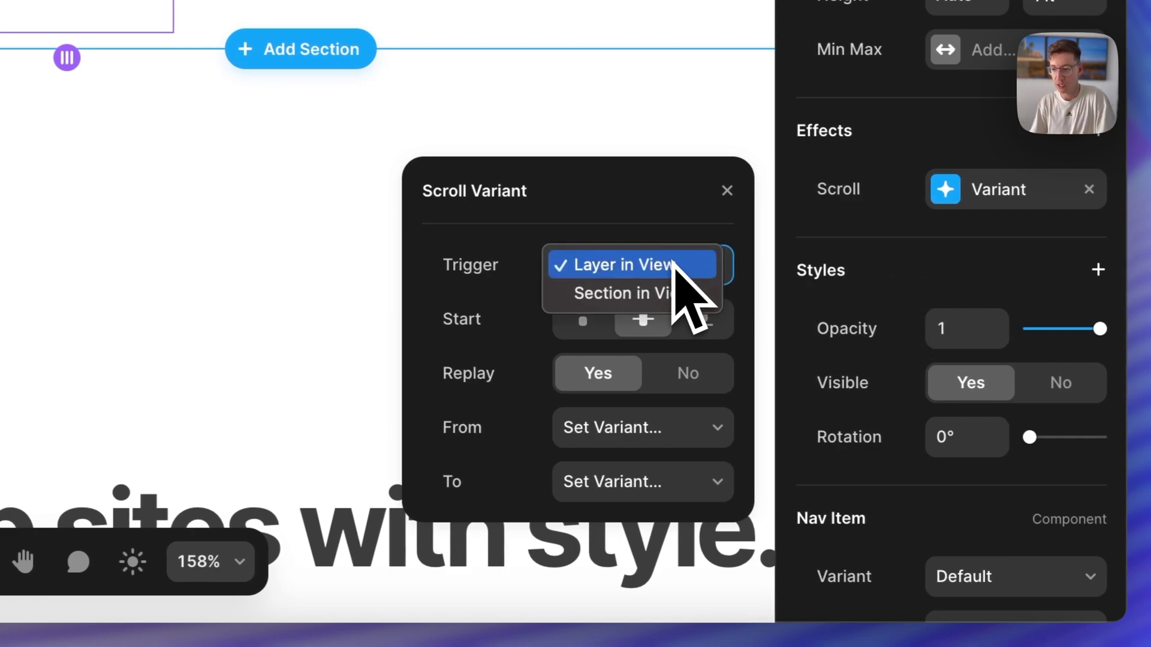
{"action": "left_click", "coordinate": [624, 291]}
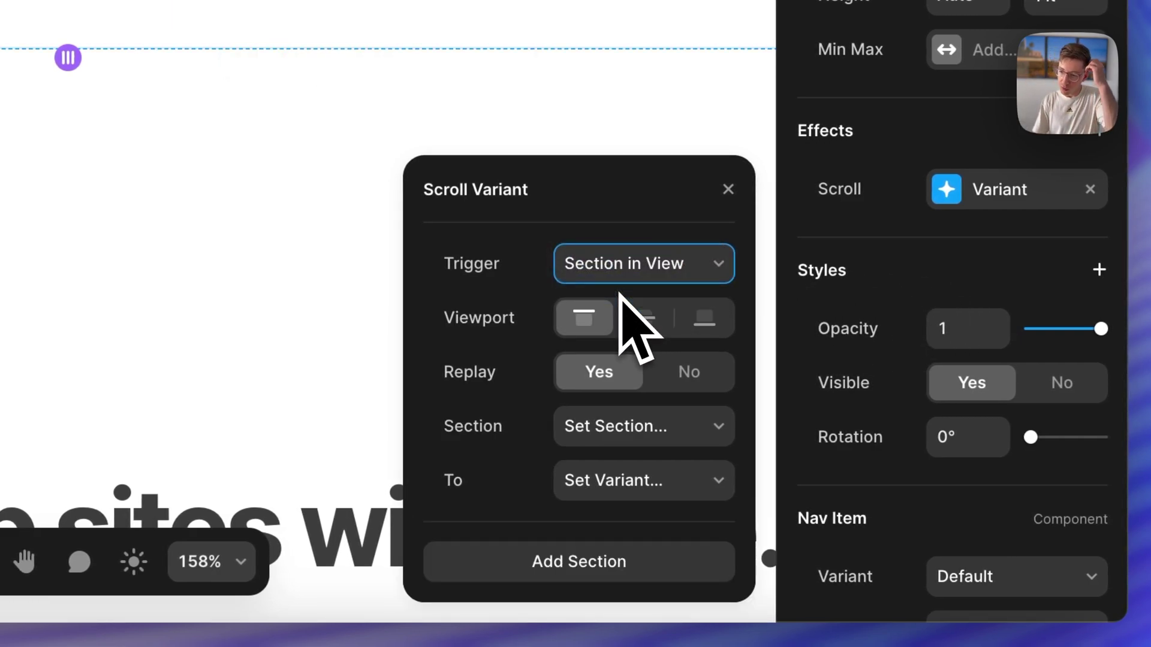
{"action": "left_click", "coordinate": [643, 317]}
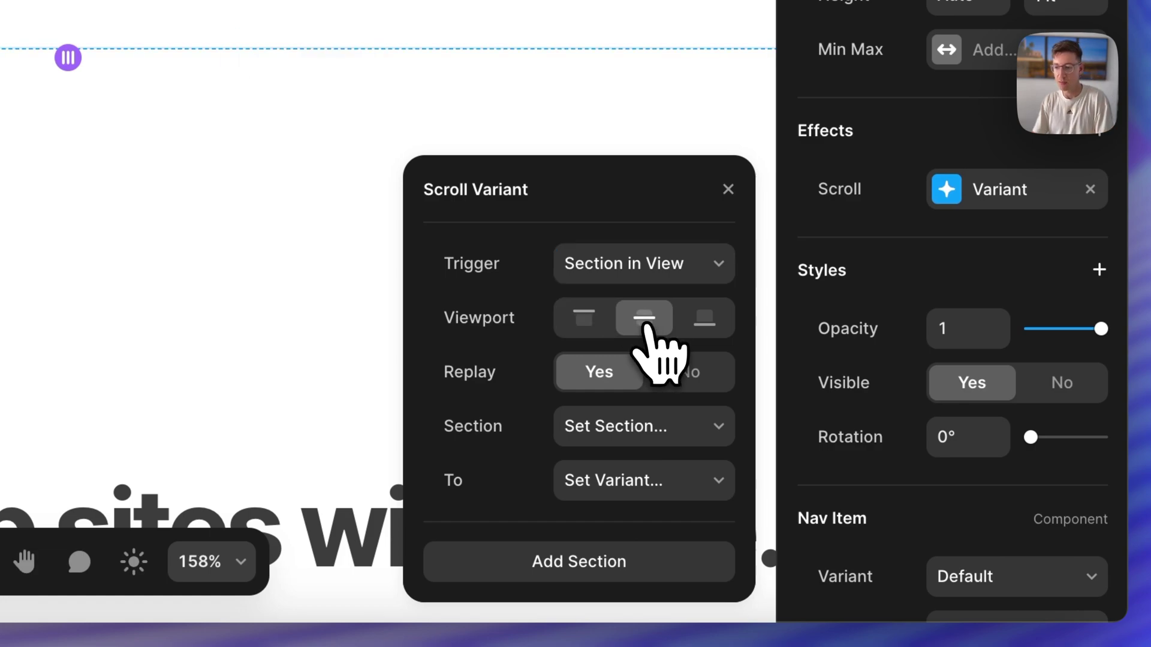
Link the first rule to section #1 with the Active variant.
{"action": "left_click", "coordinate": [590, 433]}
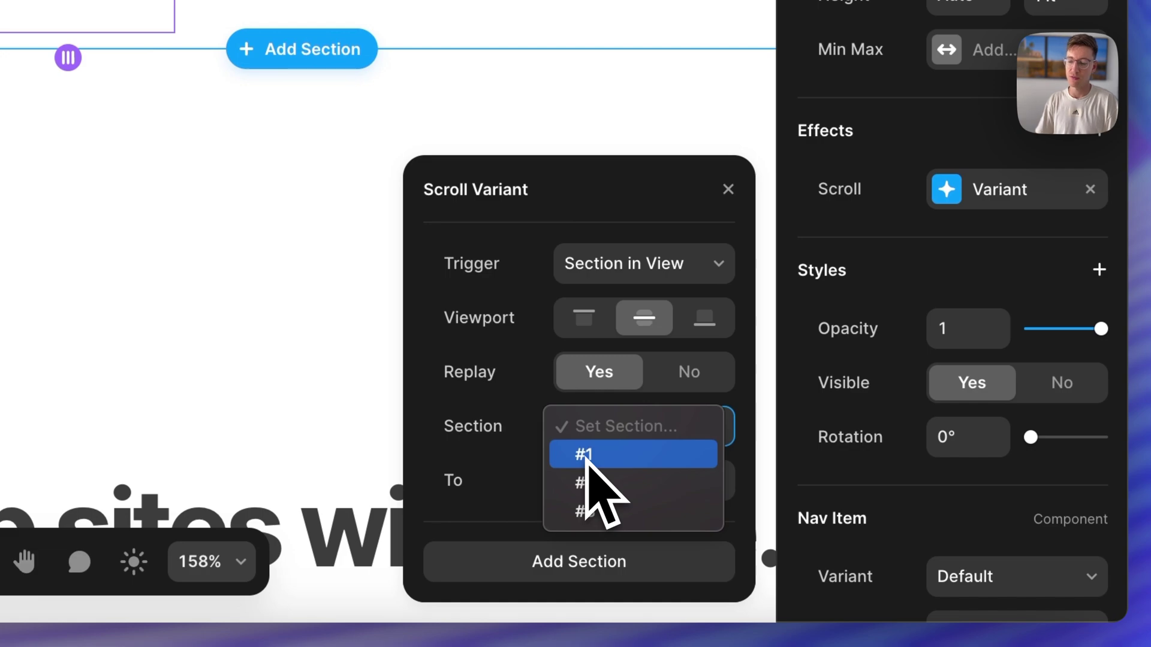
{"action": "left_click", "coordinate": [587, 456]}
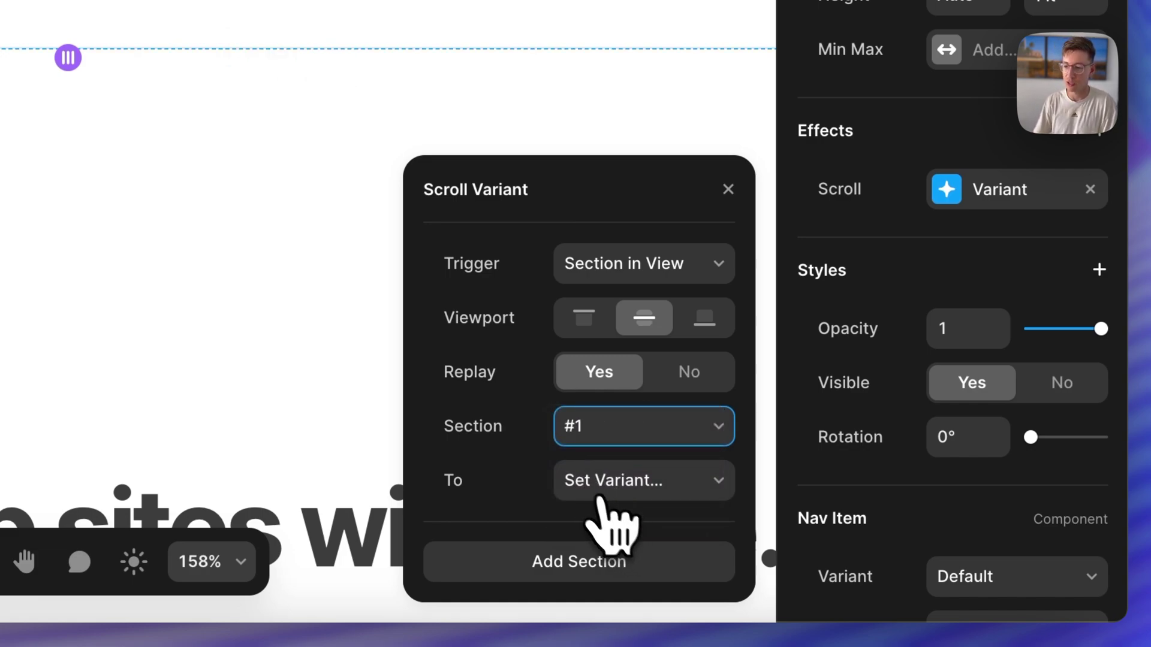
{"action": "left_click", "coordinate": [594, 483]}
{"action": "left_click", "coordinate": [595, 552]}
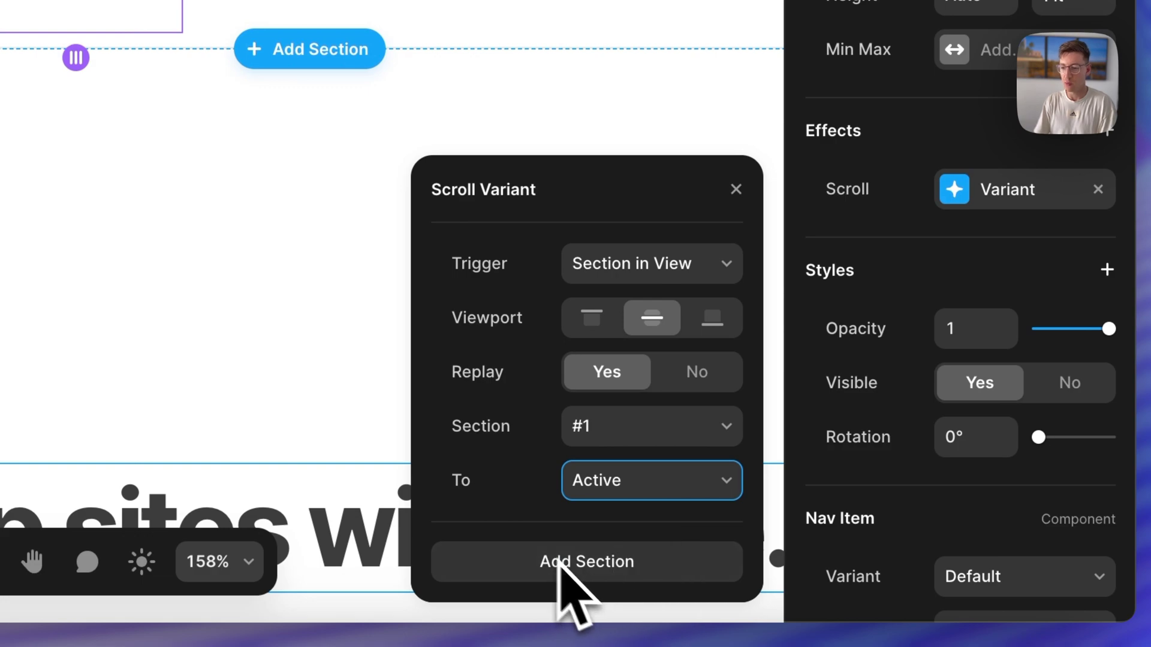
Add a second rule that returns to the Default variant at section #2.
{"action": "scroll", "coordinate": [162, 419], "scroll_direction": "down", "scroll_amount": 5}
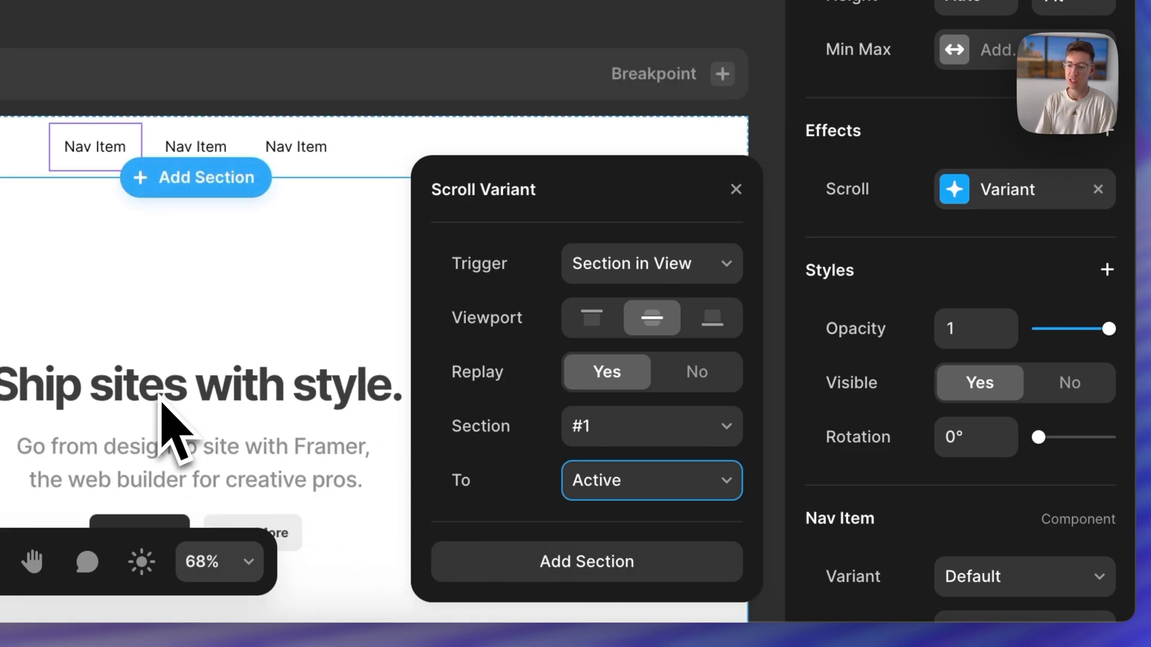
{"action": "scroll", "coordinate": [161, 401], "scroll_direction": "down", "scroll_amount": 3}
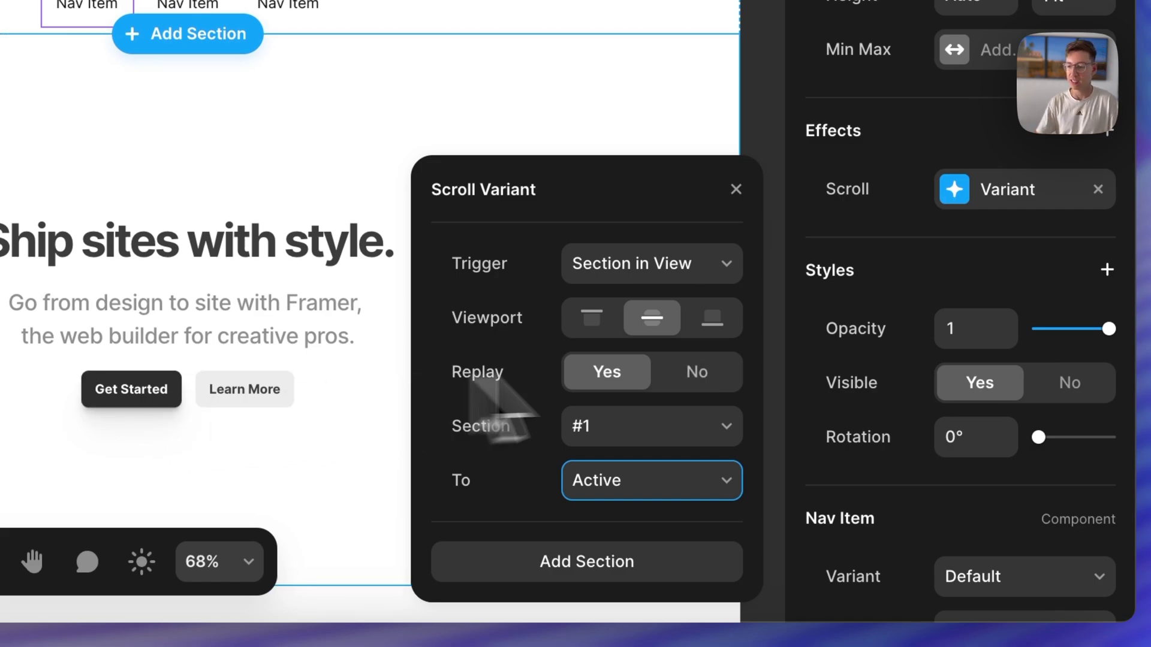
{"action": "left_click", "coordinate": [591, 577]}
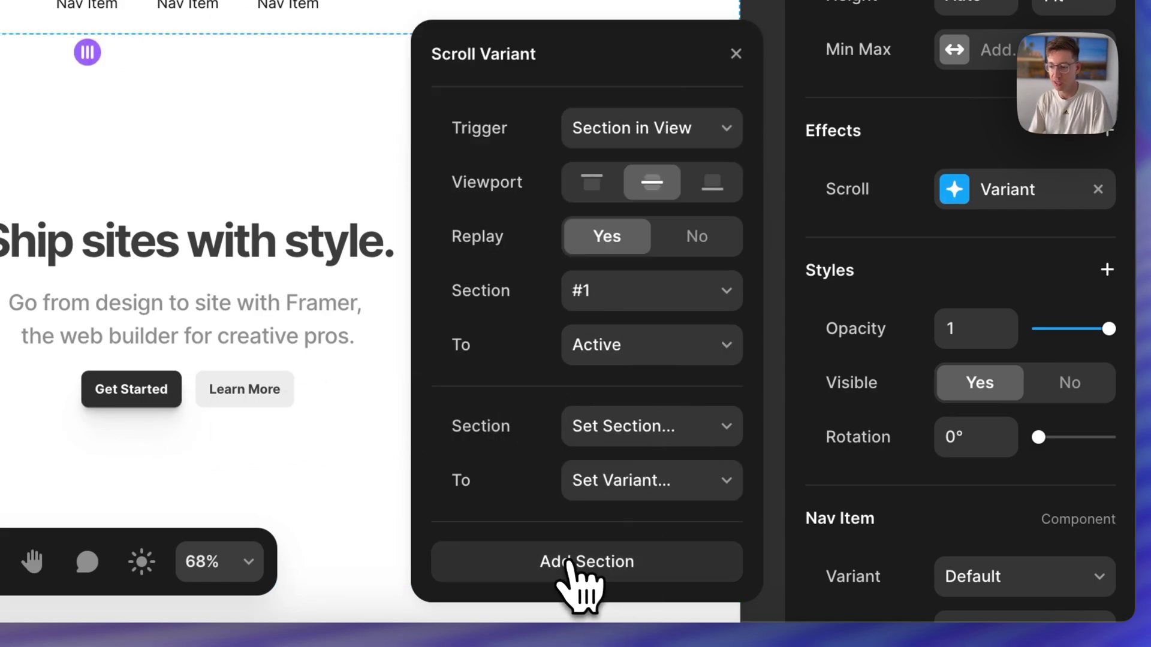
{"action": "left_click", "coordinate": [624, 427]}
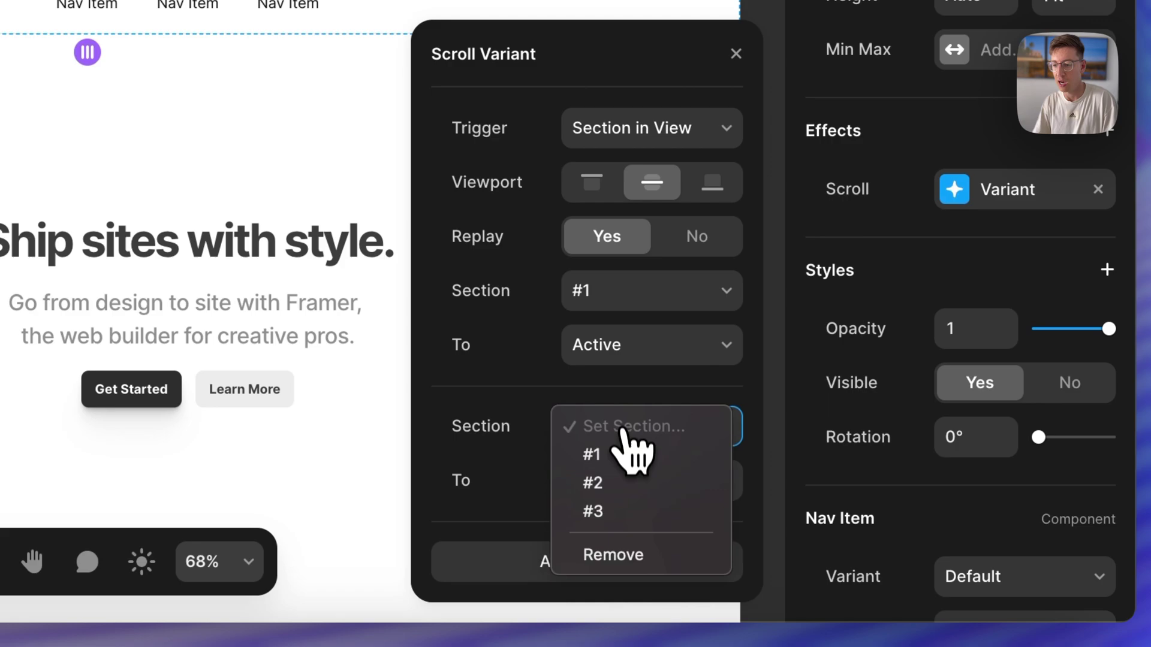
{"action": "left_click", "coordinate": [598, 479]}
{"action": "left_click", "coordinate": [712, 492]}
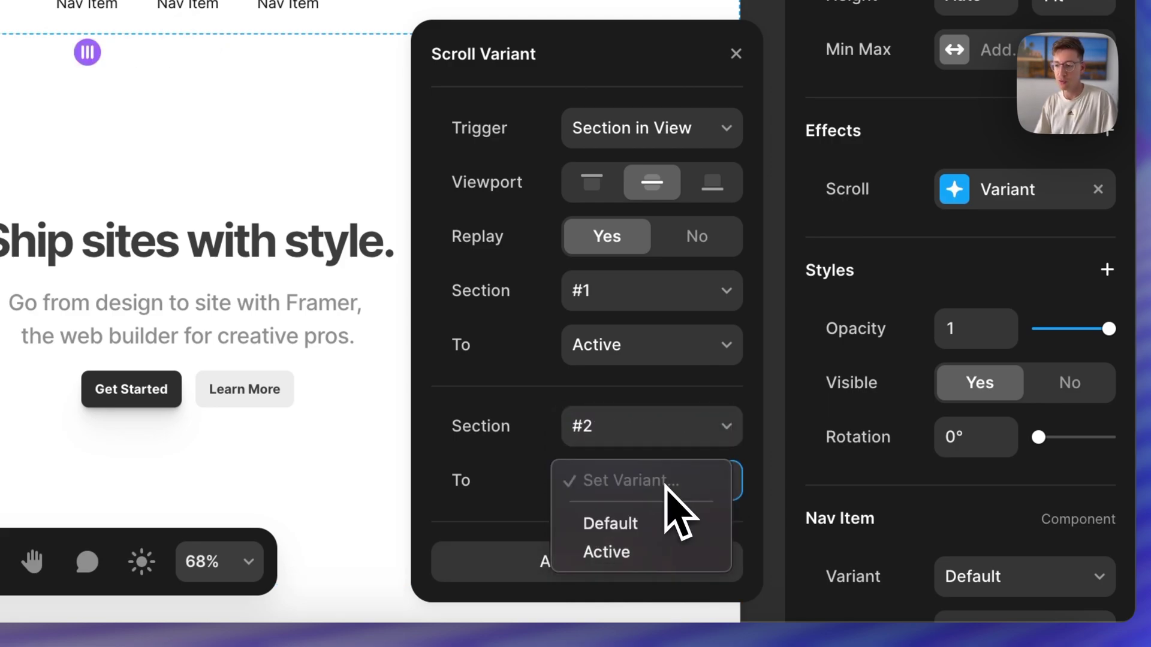
{"action": "left_click", "coordinate": [635, 525]}
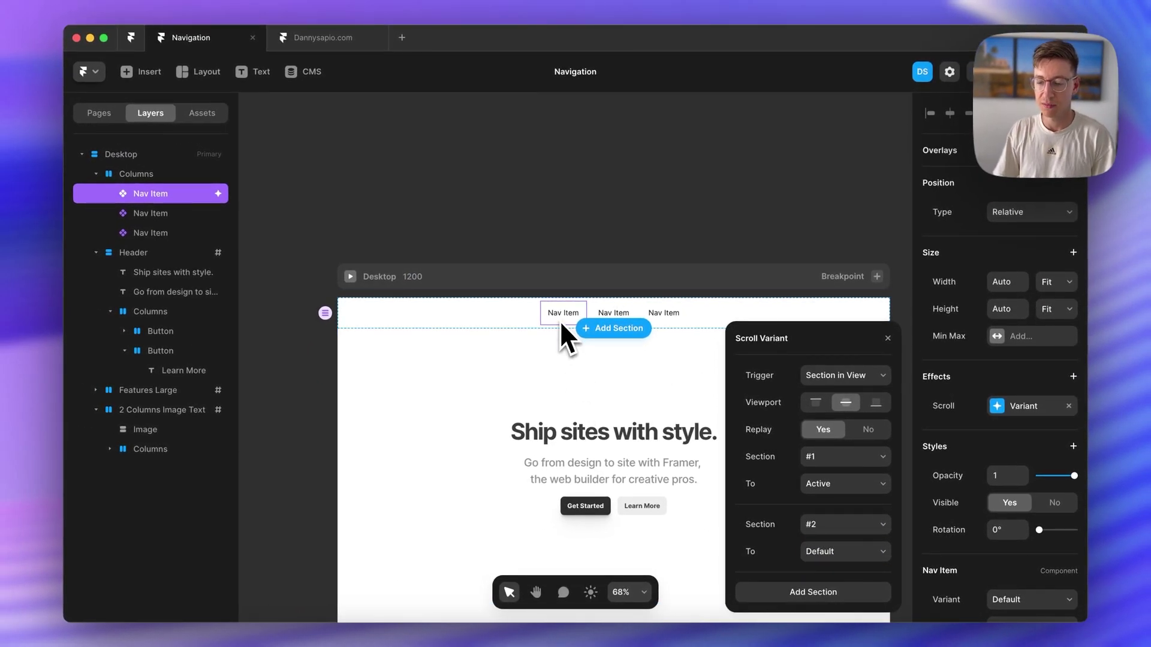
Close the scroll variant settings and copy the first Nav Item's effects.
{"action": "left_click", "coordinate": [888, 338]}
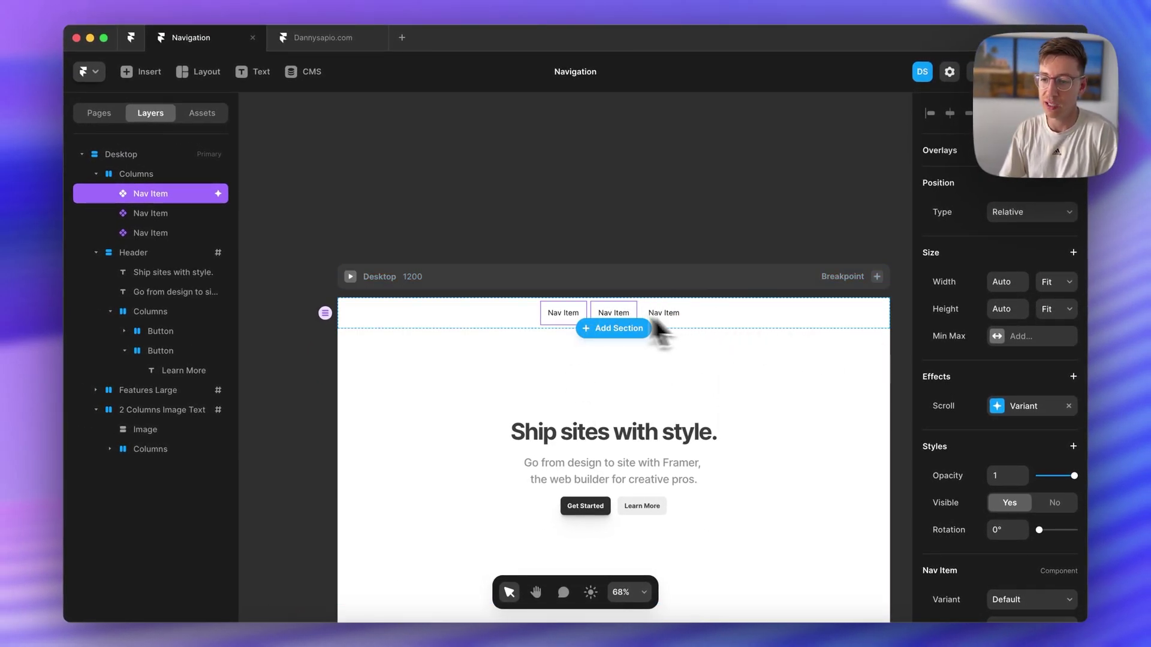
{"action": "scroll", "coordinate": [560, 319], "scroll_direction": "up", "scroll_amount": 3}
{"action": "right_click", "coordinate": [560, 319]}
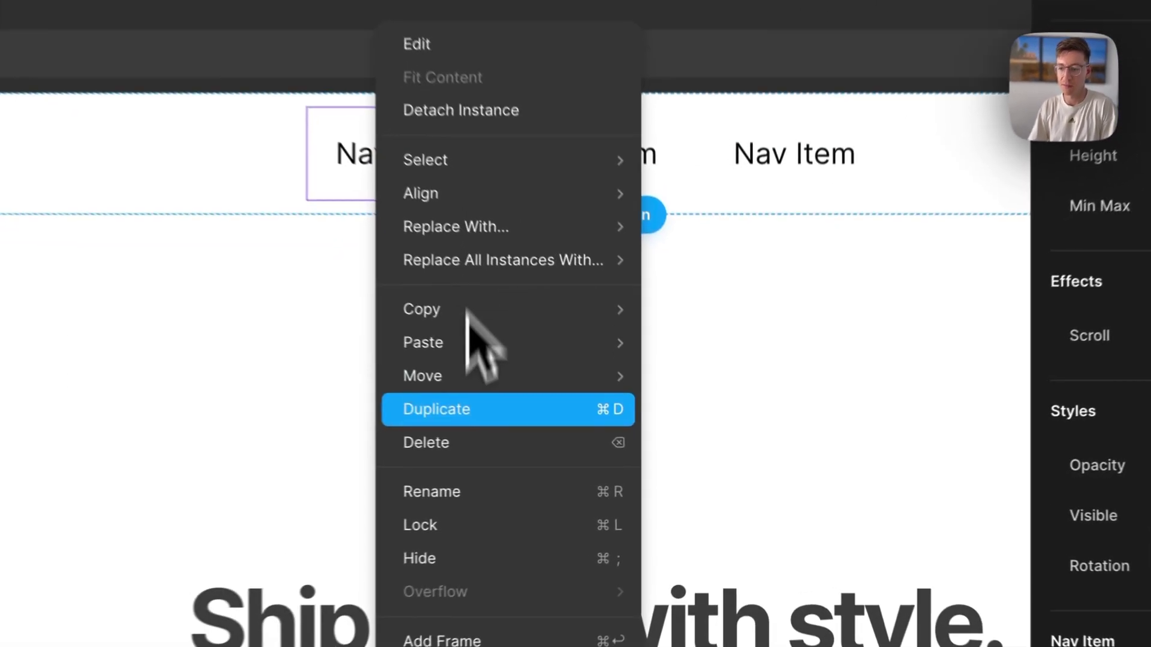
{"action": "mouse_move", "coordinate": [477, 315]}
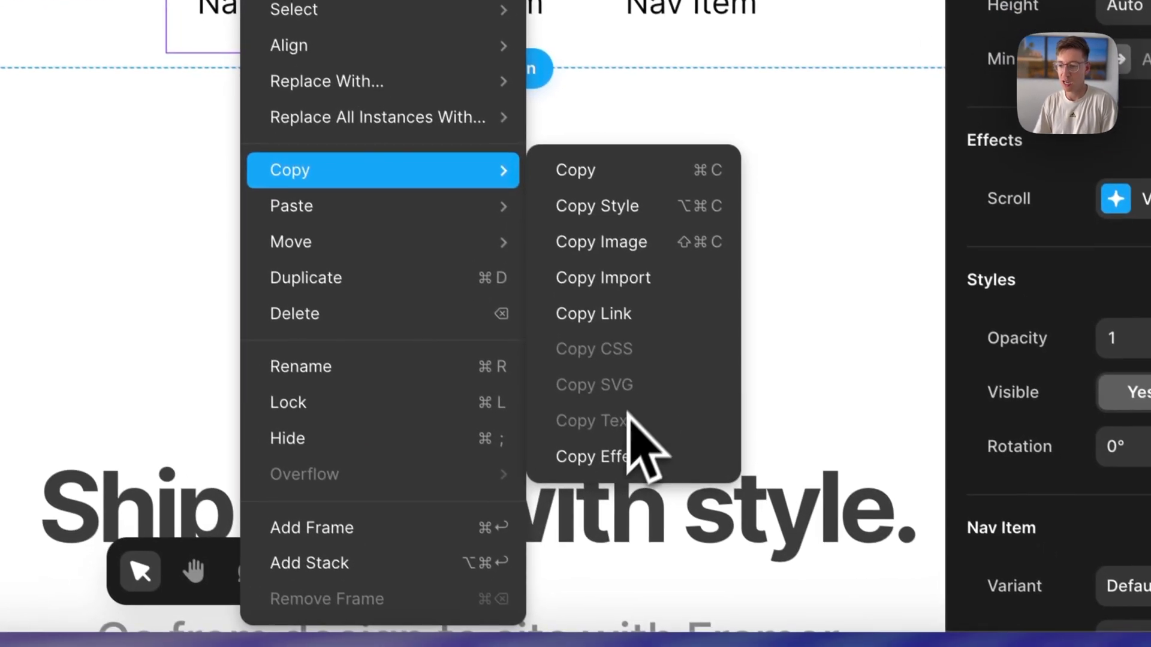
{"action": "left_click", "coordinate": [606, 447]}
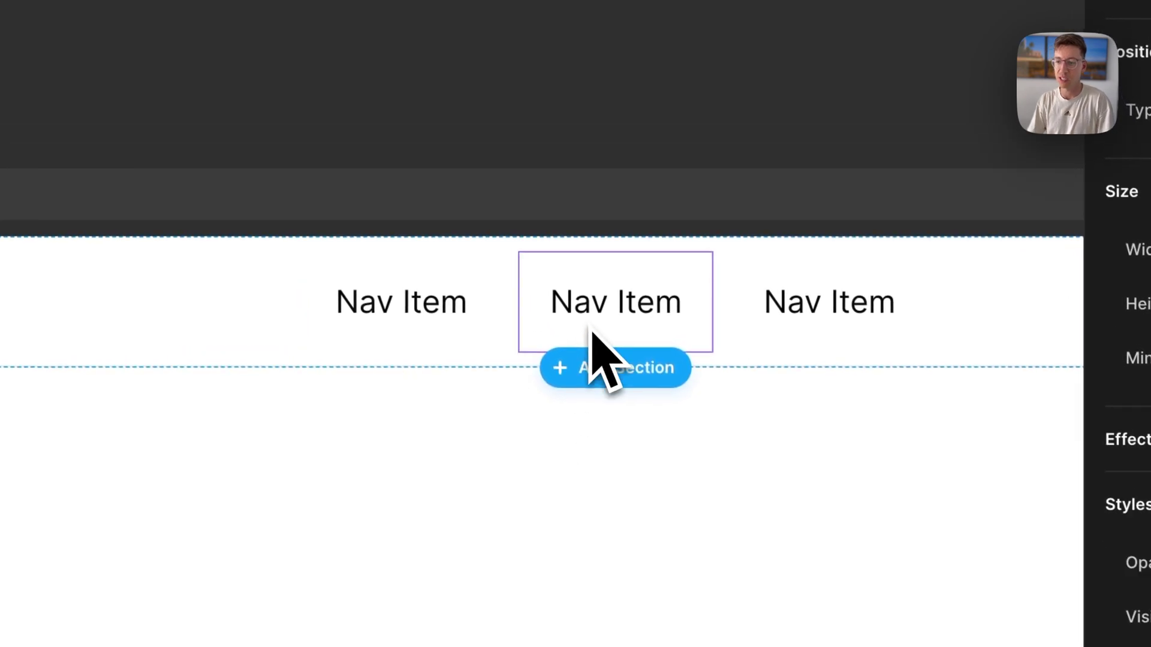
Paste the copied effects onto the middle and third Nav Items.
{"action": "right_click", "coordinate": [447, 24]}
{"action": "mouse_move", "coordinate": [689, 506]}
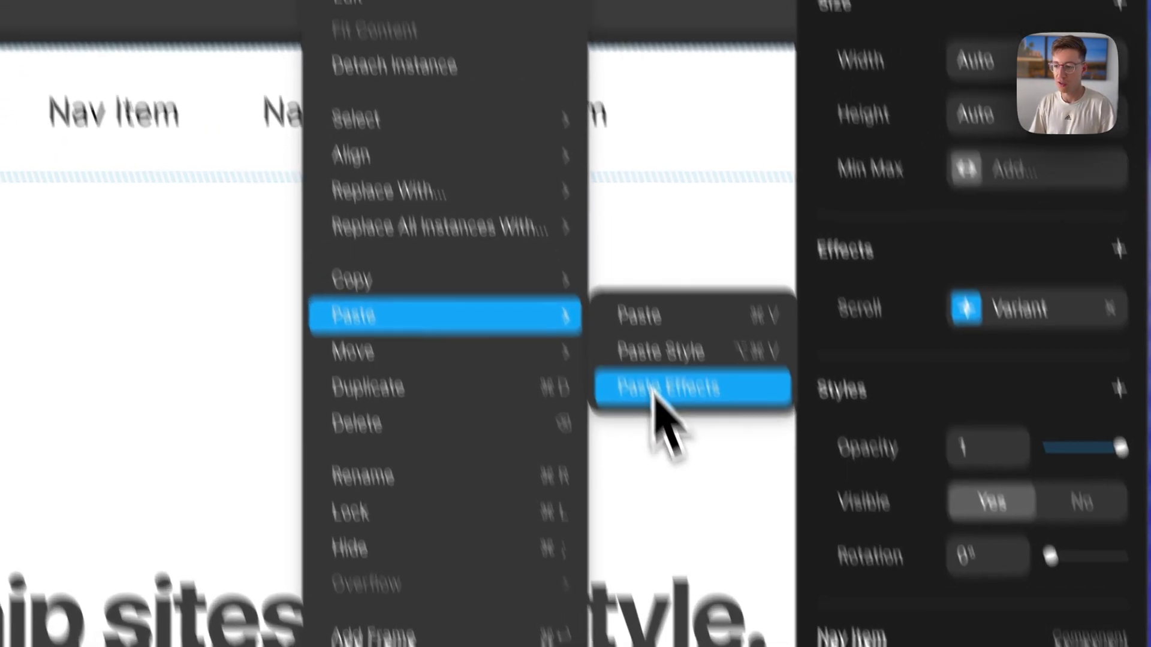
{"action": "left_click", "coordinate": [655, 390]}
{"action": "right_click", "coordinate": [554, 126]}
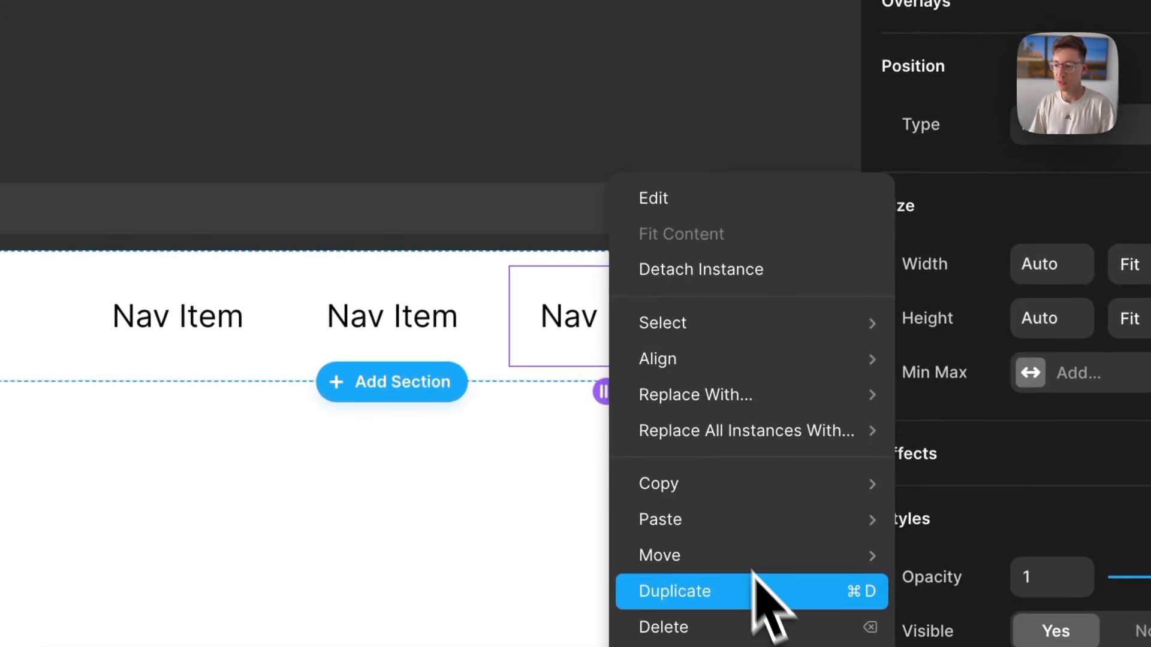
{"action": "mouse_move", "coordinate": [663, 323]}
{"action": "left_click", "coordinate": [899, 404]}
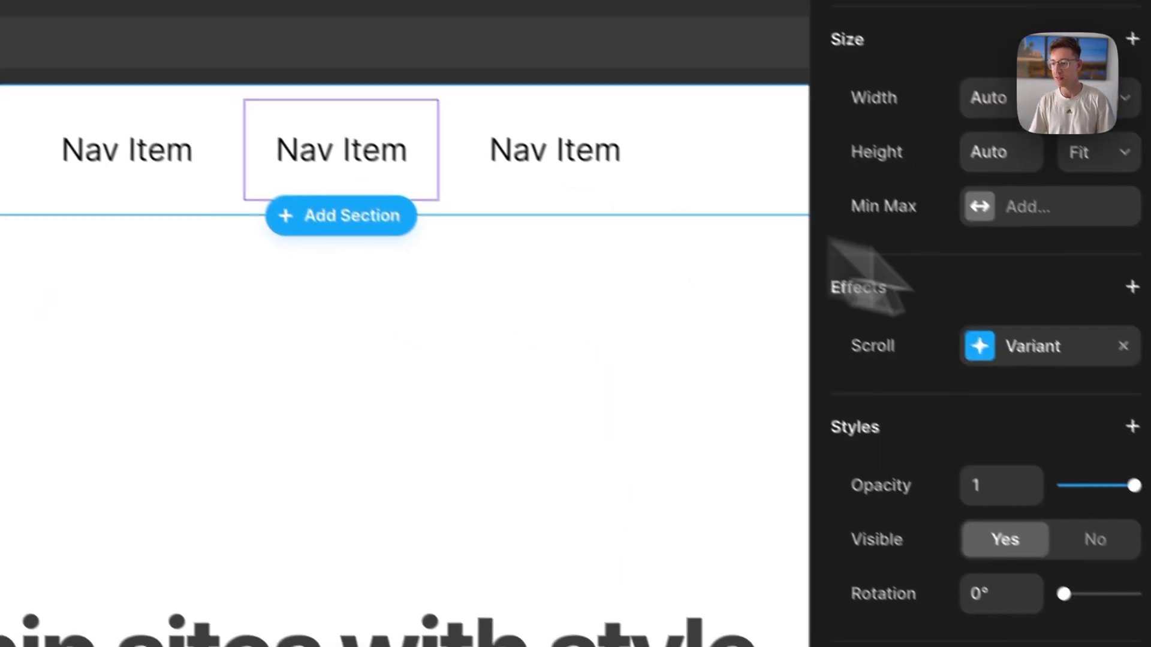
Set the pasted scroll variant rules to section #2 Active and section #3, then remove the extra rule.
{"action": "left_click", "coordinate": [978, 333]}
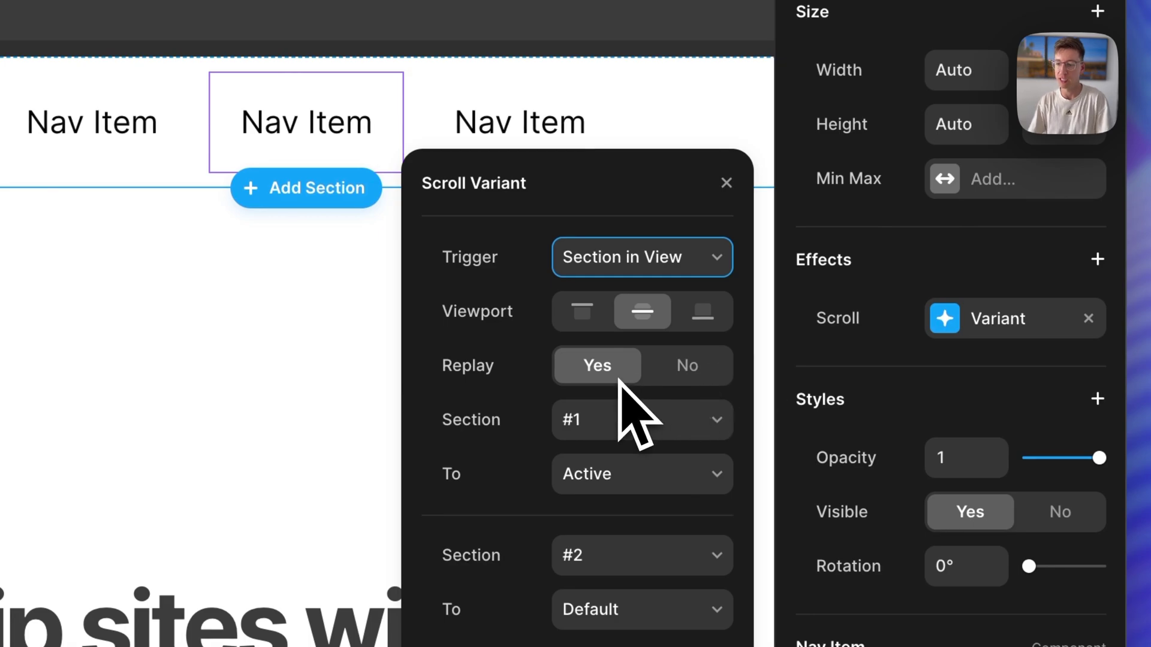
{"action": "scroll", "coordinate": [257, 395], "scroll_direction": "down", "scroll_amount": 5}
{"action": "scroll", "coordinate": [264, 399], "scroll_direction": "down", "scroll_amount": 5}
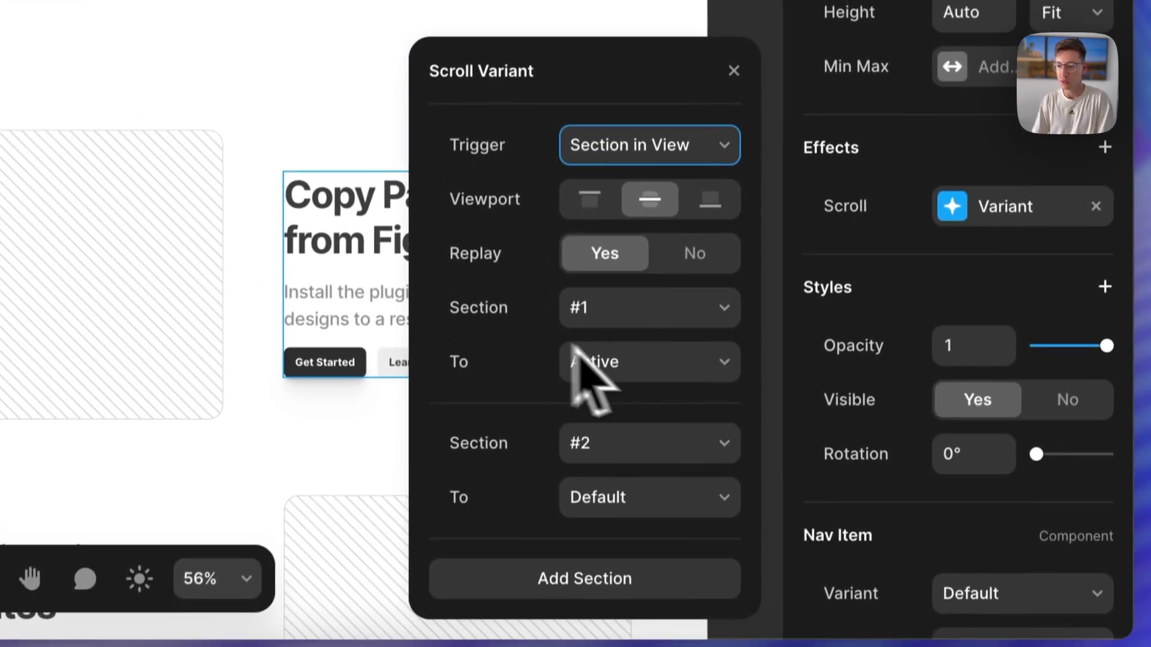
{"action": "left_click", "coordinate": [624, 417]}
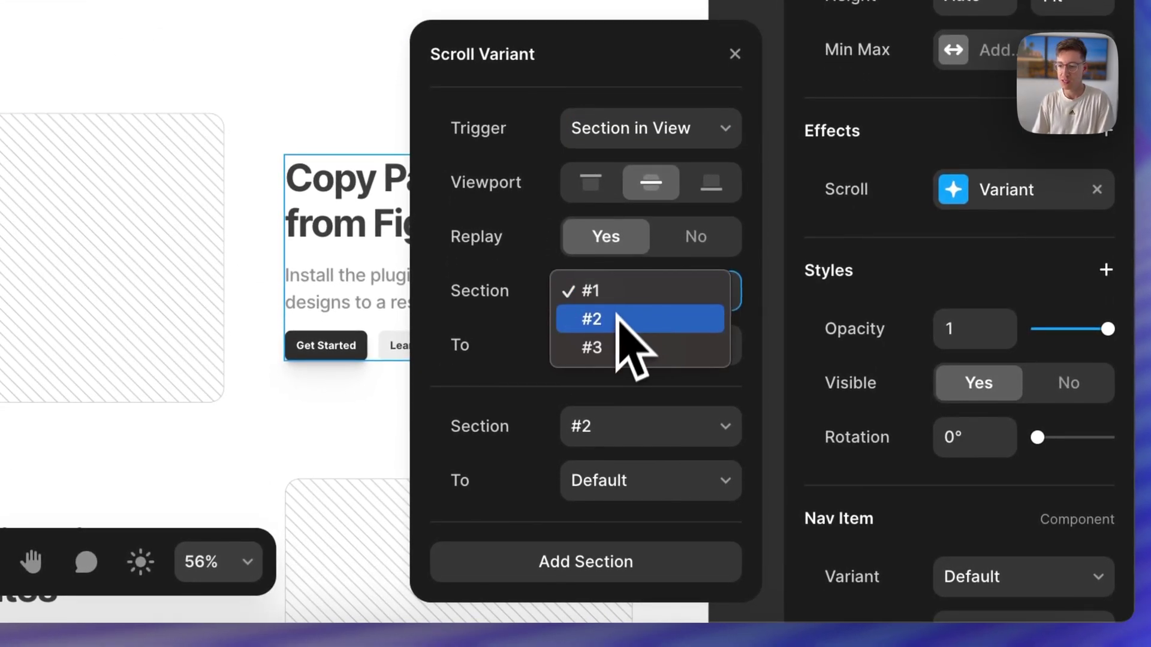
{"action": "key", "text": "Escape"}
{"action": "left_click", "coordinate": [638, 427]}
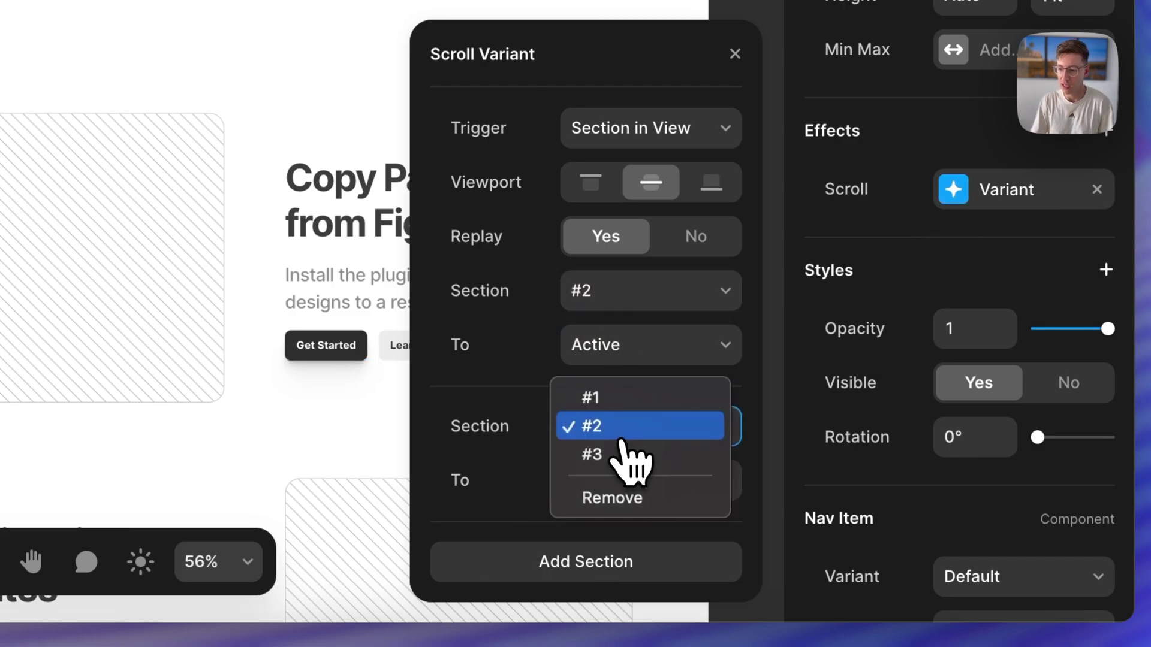
{"action": "left_click", "coordinate": [618, 456]}
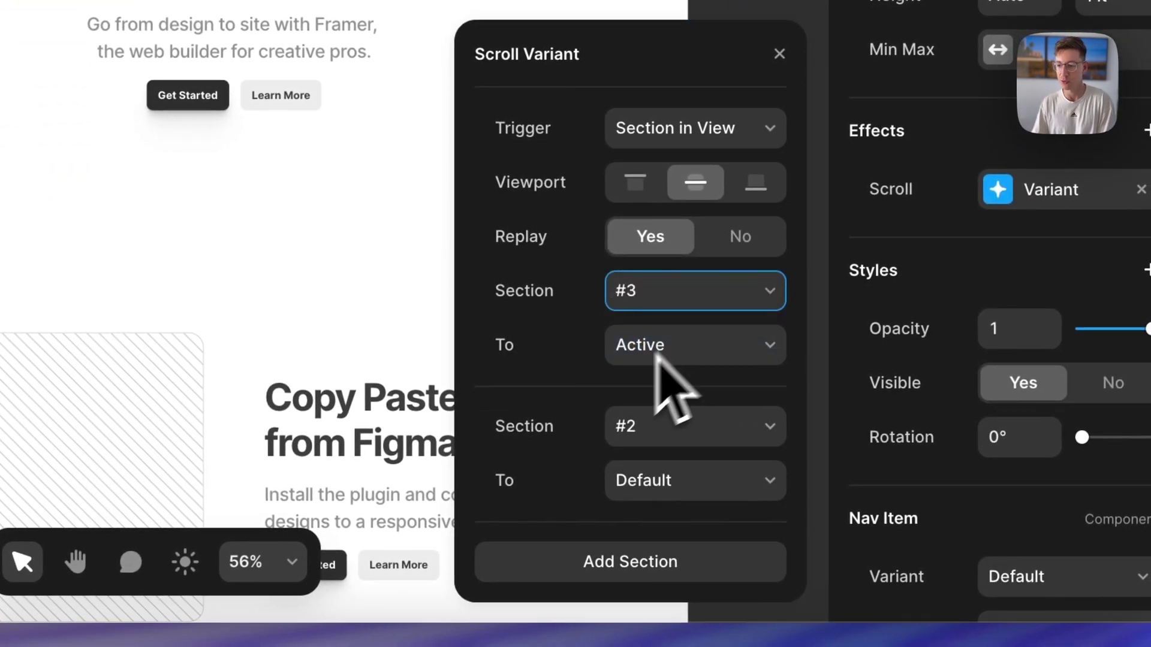
{"action": "right_click", "coordinate": [535, 431]}
{"action": "left_click", "coordinate": [554, 451]}
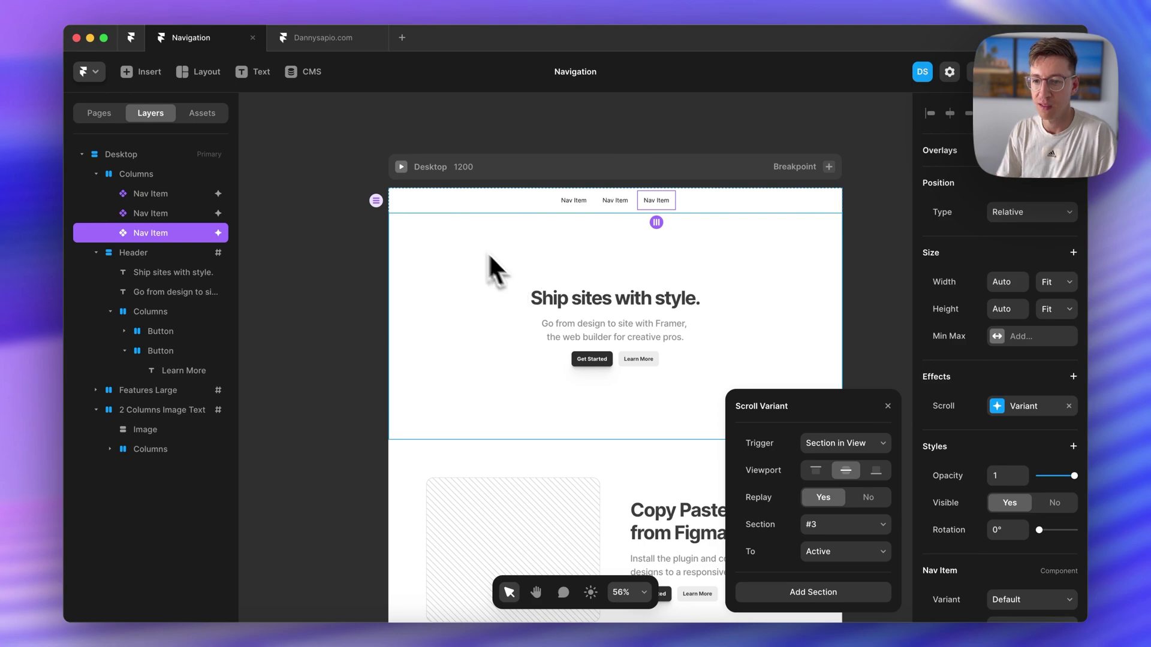
{"action": "left_click", "coordinate": [401, 167]}
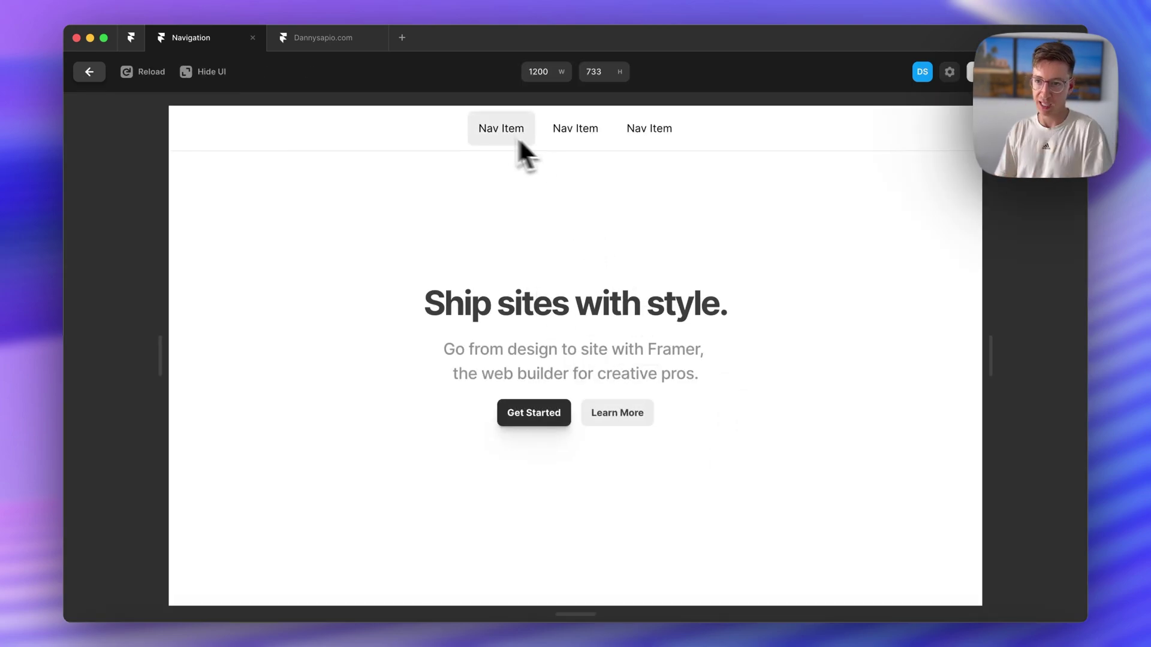
{"action": "scroll", "coordinate": [562, 185], "scroll_direction": "down", "scroll_amount": 3}
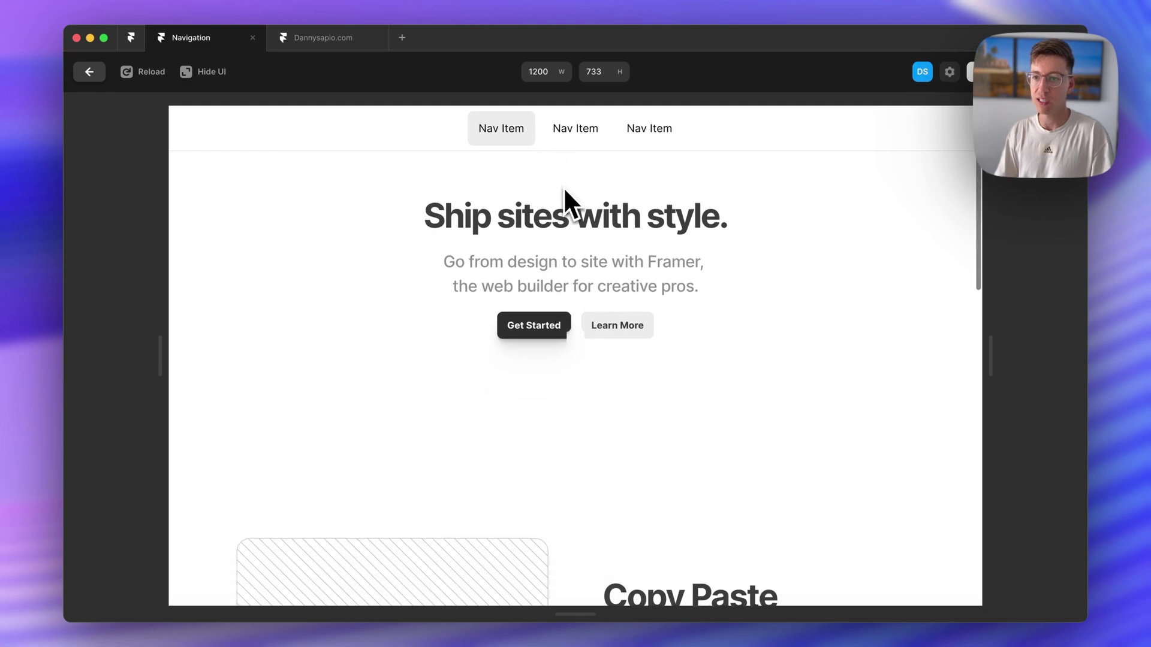
{"action": "scroll", "coordinate": [563, 186], "scroll_direction": "down", "scroll_amount": 10}
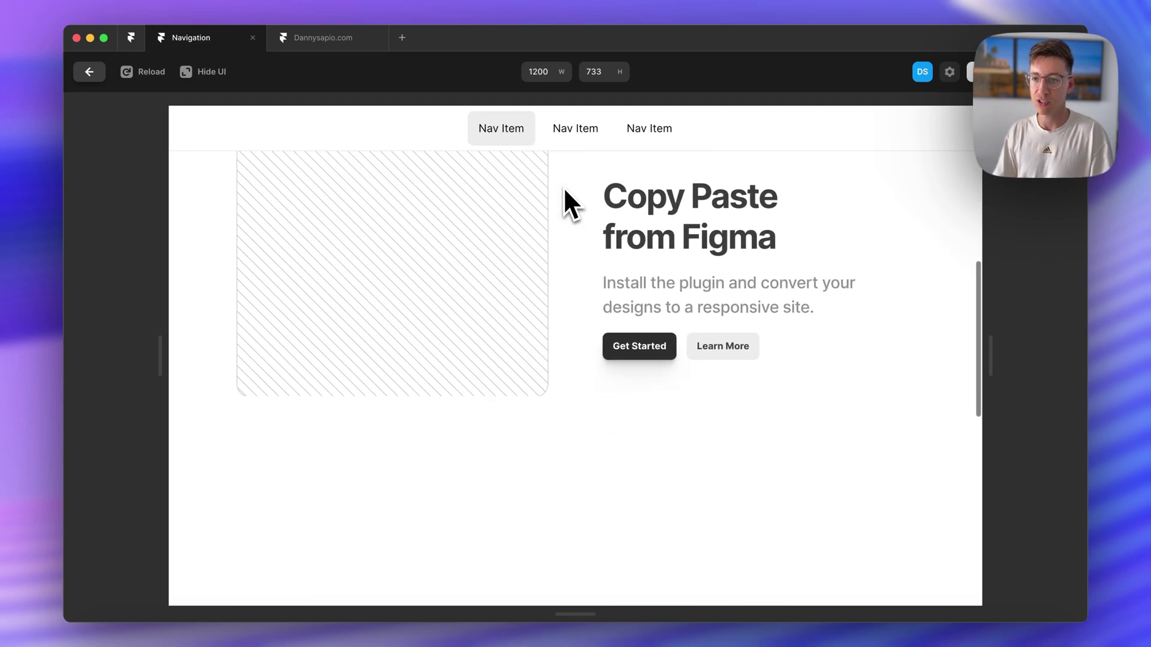
{"action": "scroll", "coordinate": [564, 185], "scroll_direction": "down", "scroll_amount": 8}
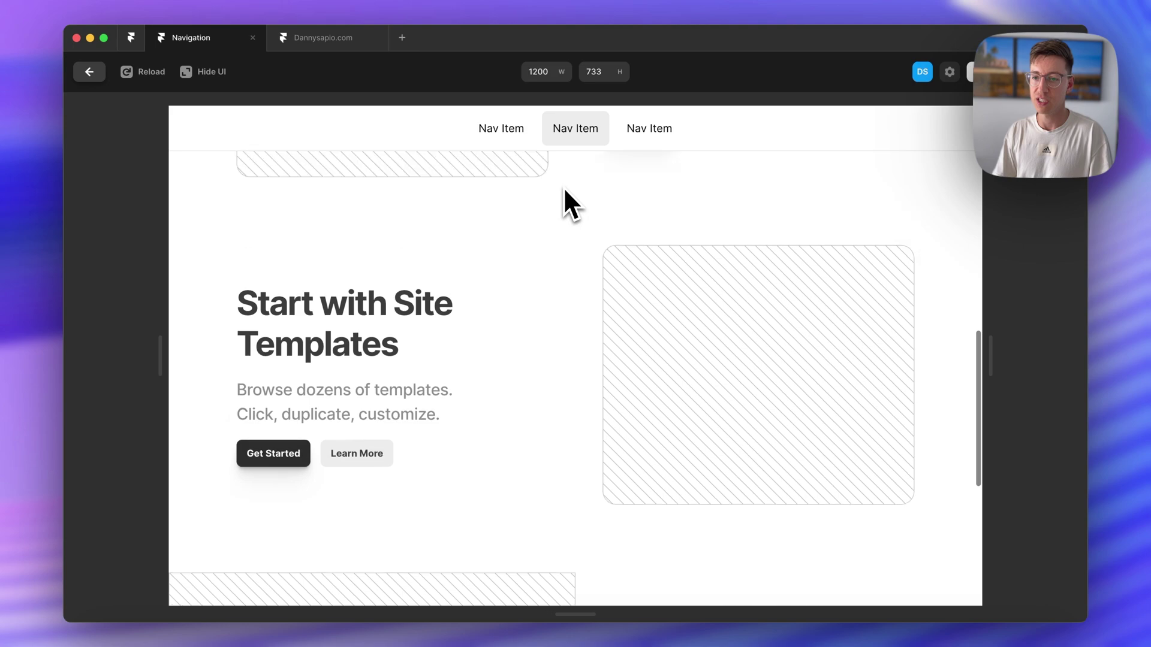
{"action": "scroll", "coordinate": [564, 191], "scroll_direction": "up", "scroll_amount": 5}
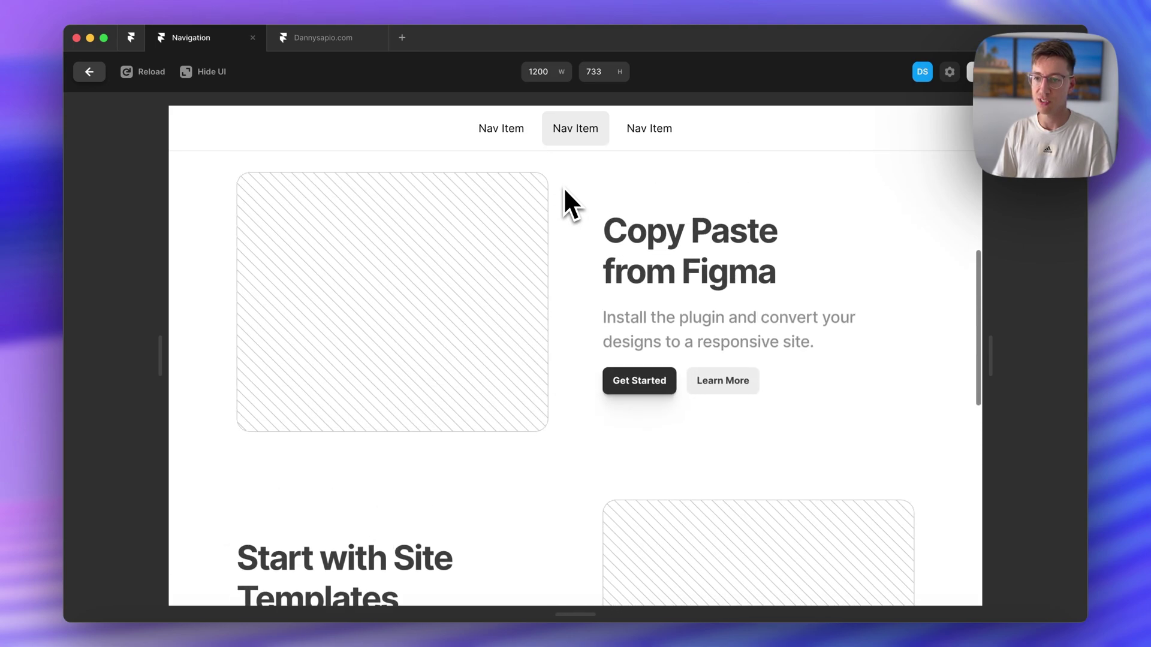
{"action": "scroll", "coordinate": [563, 186], "scroll_direction": "up", "scroll_amount": 9}
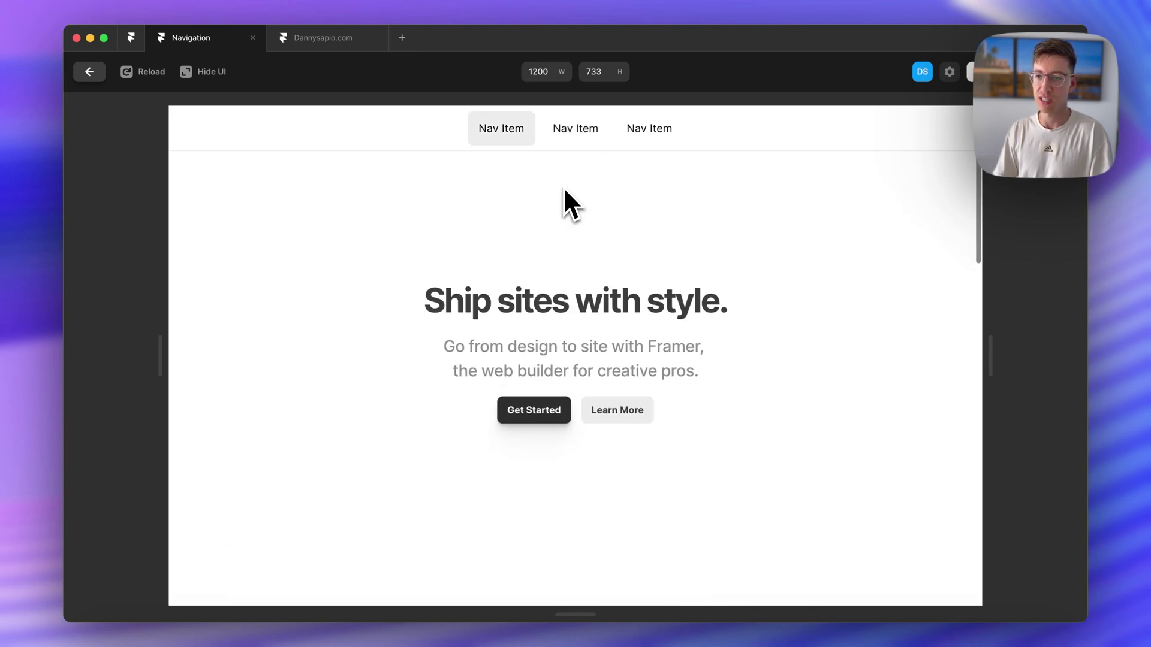
{"action": "scroll", "coordinate": [565, 190], "scroll_direction": "down", "scroll_amount": 9}
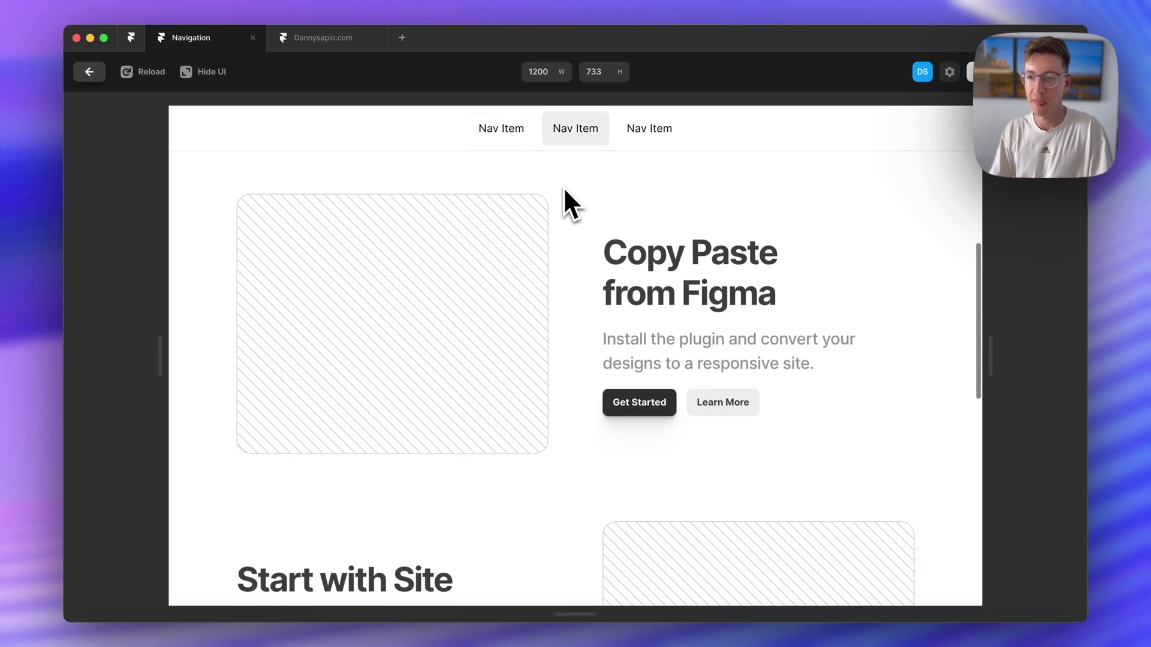
{"action": "scroll", "coordinate": [565, 190], "scroll_direction": "down", "scroll_amount": 10}
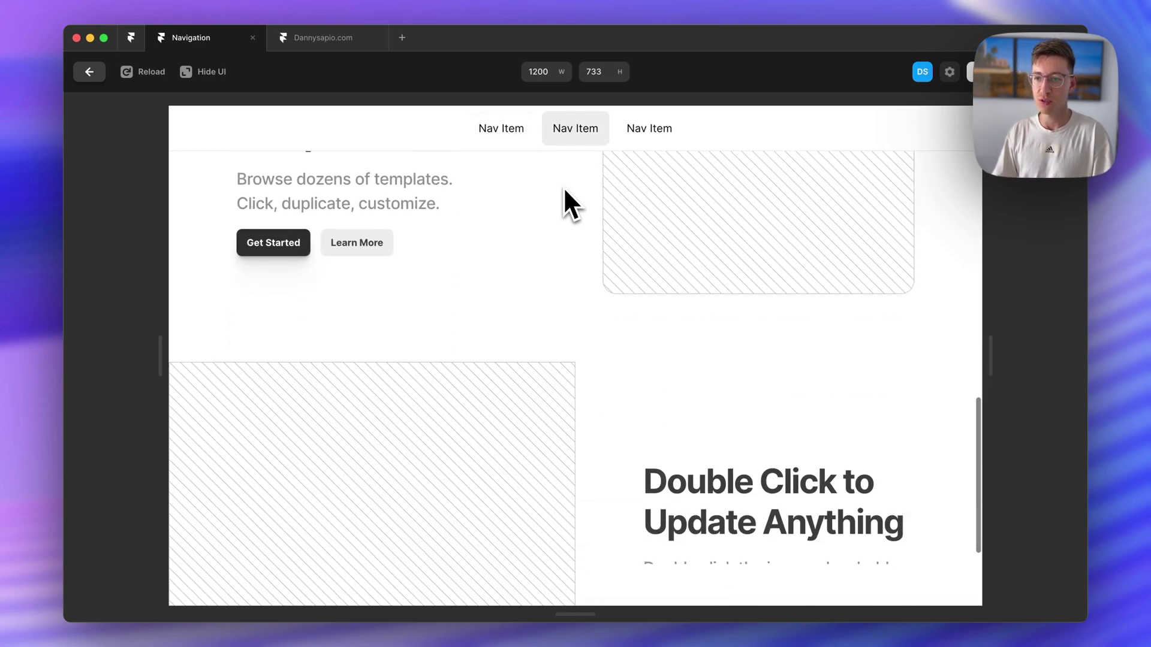
{"action": "scroll", "coordinate": [565, 190], "scroll_direction": "down", "scroll_amount": 3}
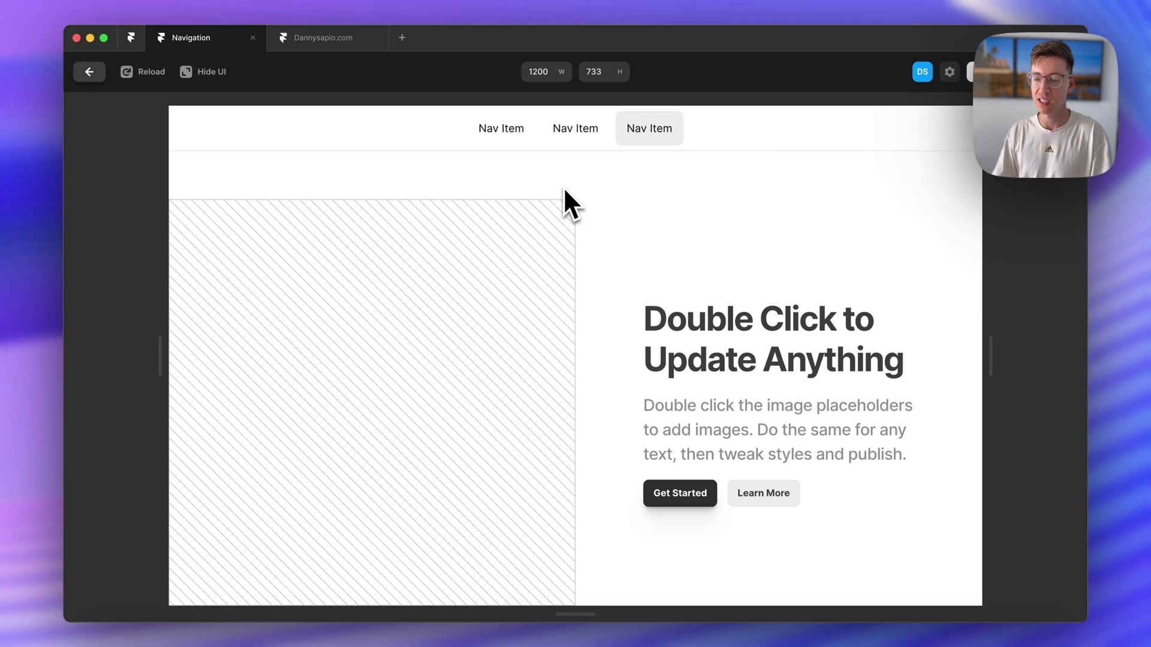
{"action": "scroll", "coordinate": [618, 326], "scroll_direction": "up", "scroll_amount": 13}
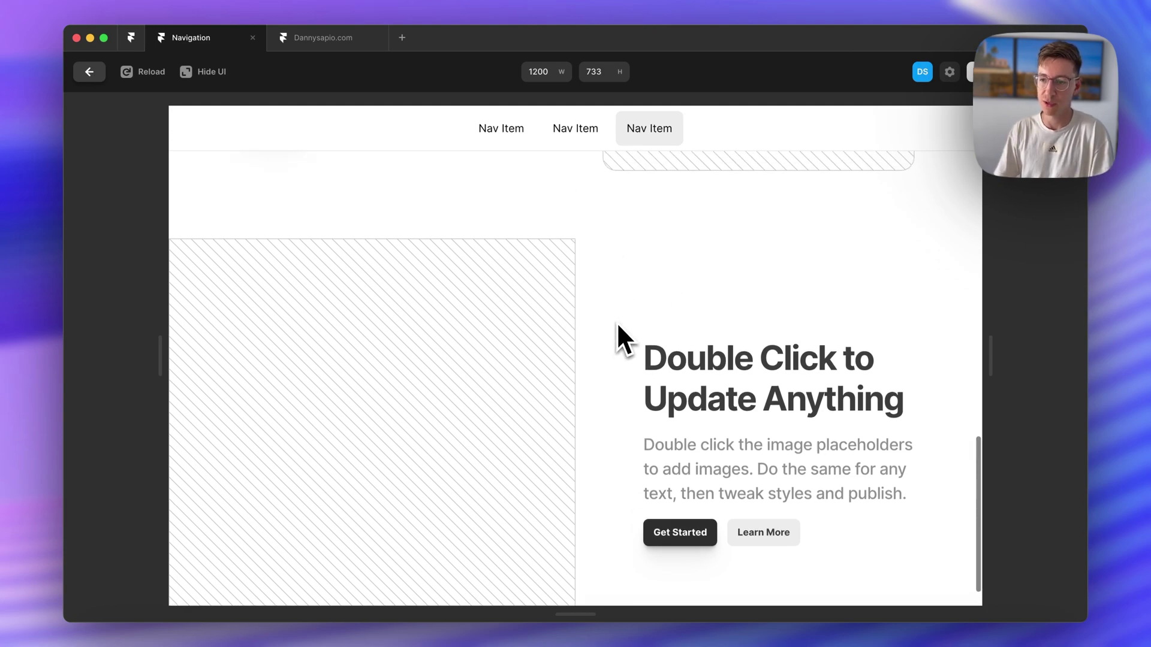
{"action": "scroll", "coordinate": [617, 322], "scroll_direction": "up", "scroll_amount": 5}
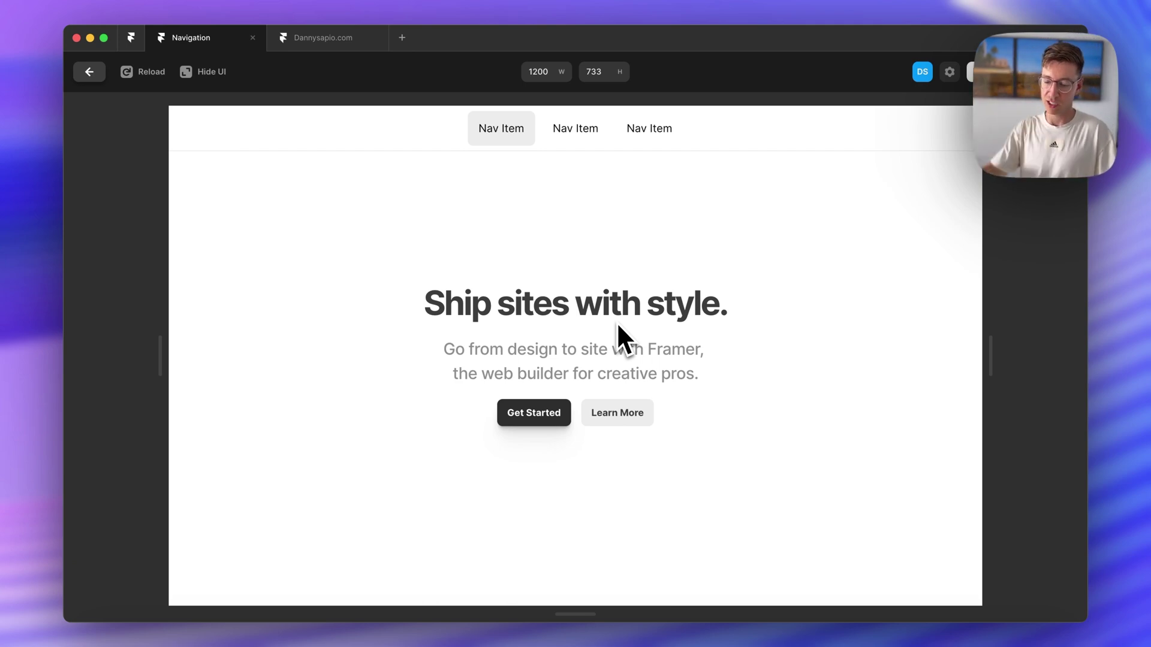
{"action": "scroll", "coordinate": [618, 324], "scroll_direction": "down", "scroll_amount": 5}
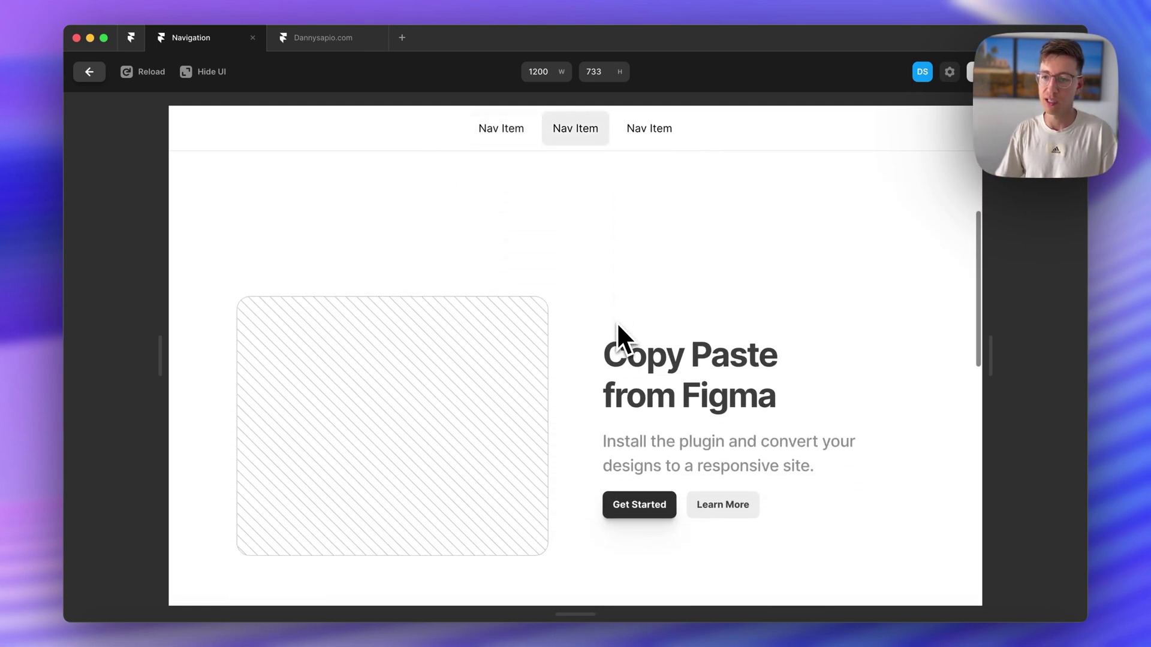
{"action": "scroll", "coordinate": [617, 322], "scroll_direction": "up", "scroll_amount": 5}
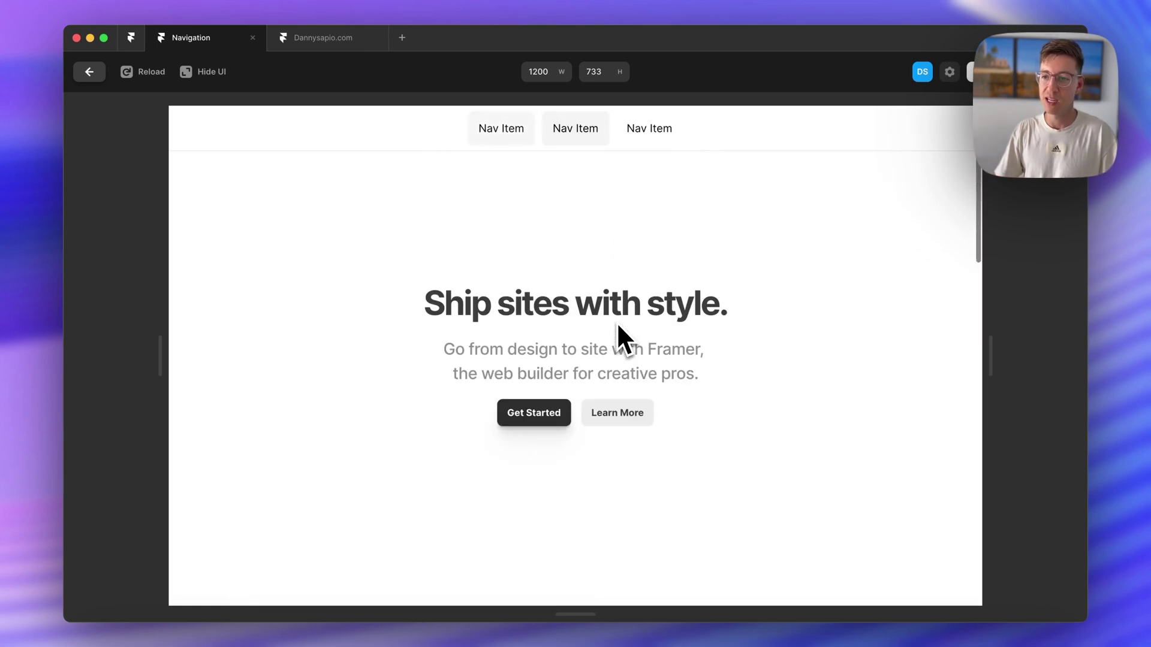
{"action": "scroll", "coordinate": [617, 324], "scroll_direction": "down", "scroll_amount": 10}
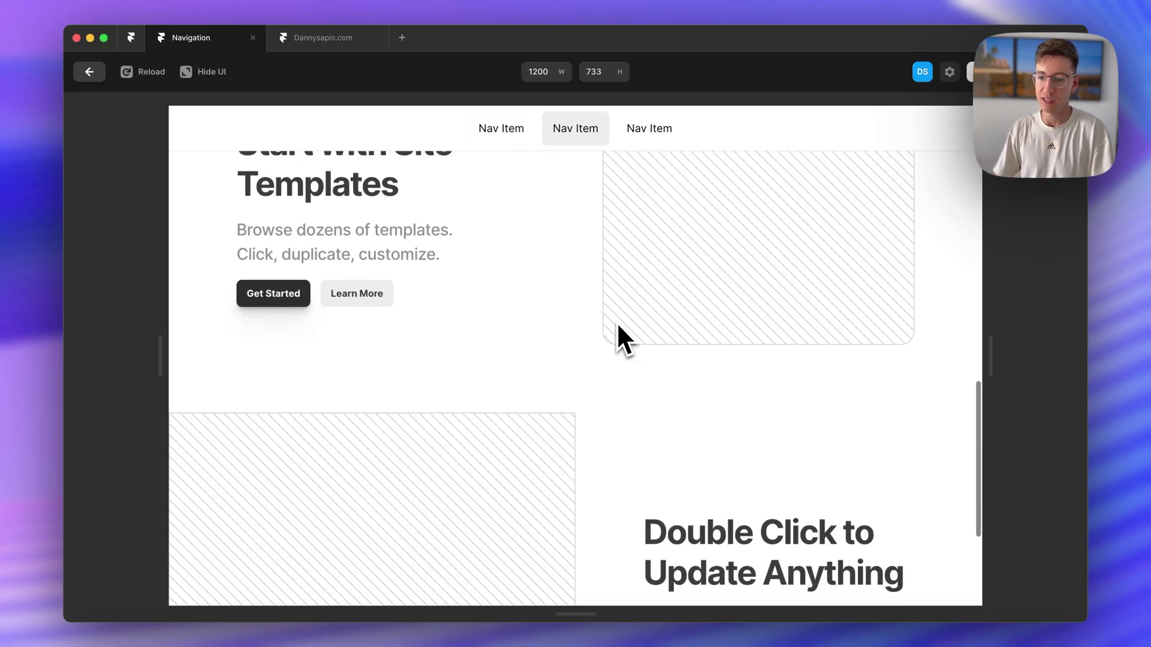
{"action": "scroll", "coordinate": [618, 324], "scroll_direction": "down", "scroll_amount": 3}
{"action": "scroll", "coordinate": [618, 324], "scroll_direction": "up", "scroll_amount": 8}
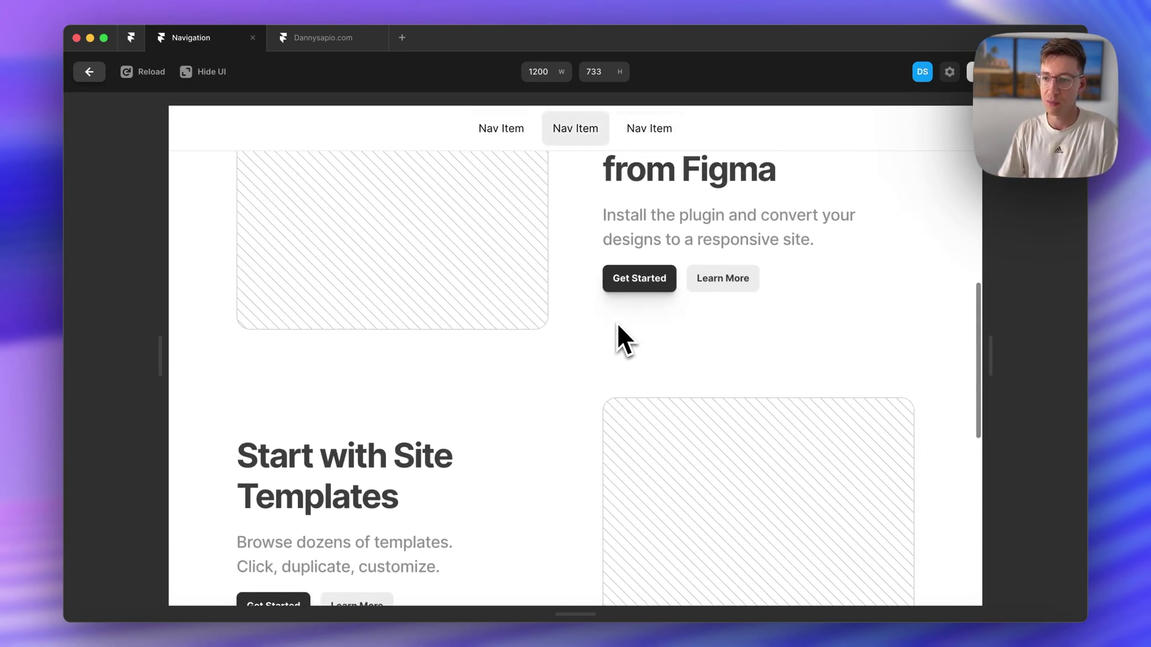
{"action": "scroll", "coordinate": [617, 322], "scroll_direction": "up", "scroll_amount": 5}
{"action": "scroll", "coordinate": [617, 322], "scroll_direction": "down", "scroll_amount": 8}
{"action": "scroll", "coordinate": [617, 322], "scroll_direction": "up", "scroll_amount": 5}
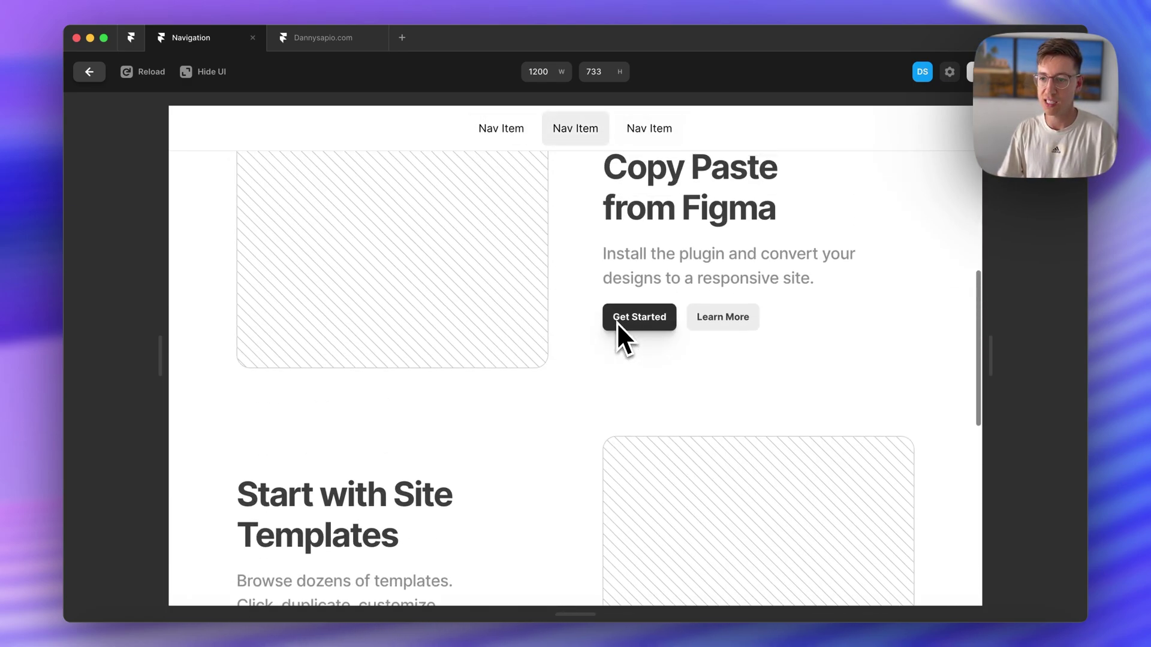
{"action": "scroll", "coordinate": [617, 322], "scroll_direction": "up", "scroll_amount": 5}
{"action": "scroll", "coordinate": [617, 322], "scroll_direction": "down", "scroll_amount": 7}
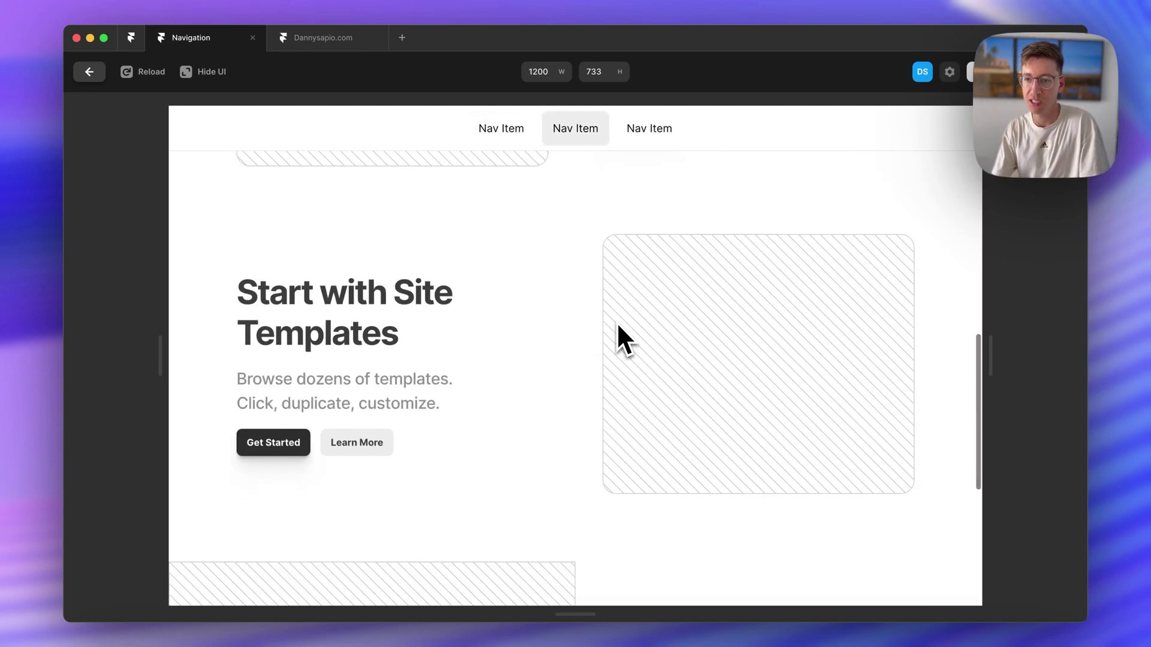
{"action": "scroll", "coordinate": [617, 322], "scroll_direction": "down", "scroll_amount": 2}
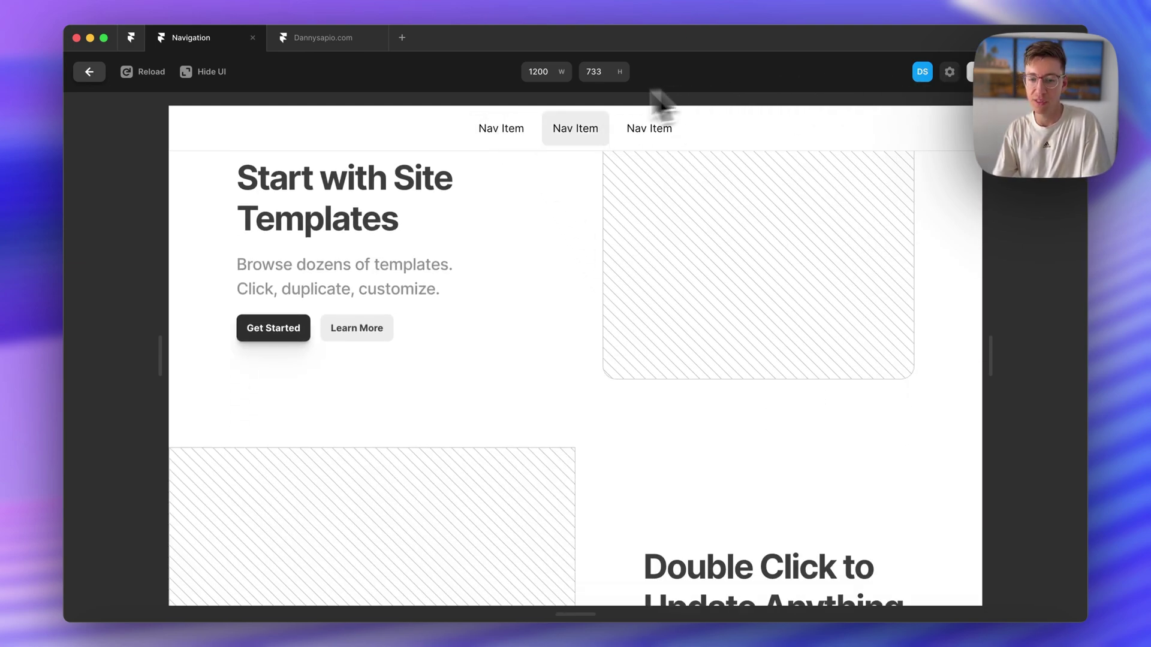
Open the Nav Item component and select its Default variant.
{"action": "left_click", "coordinate": [576, 205]}
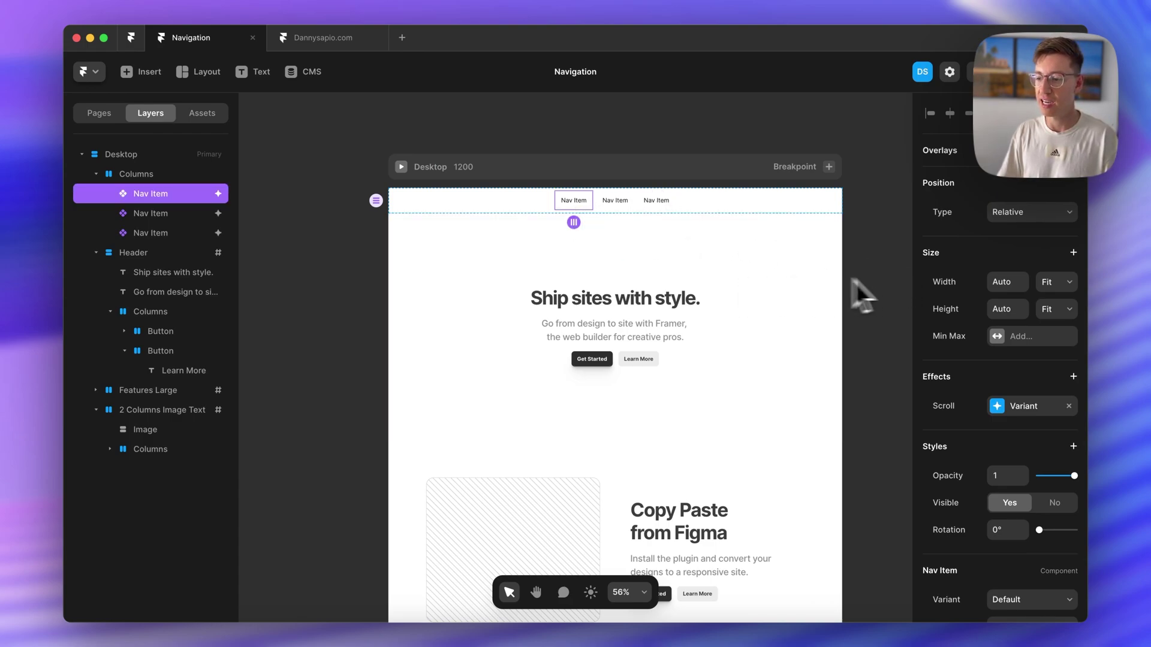
{"action": "scroll", "coordinate": [1009, 385], "scroll_direction": "down", "scroll_amount": 5}
{"action": "scroll", "coordinate": [1010, 444], "scroll_direction": "up", "scroll_amount": 5}
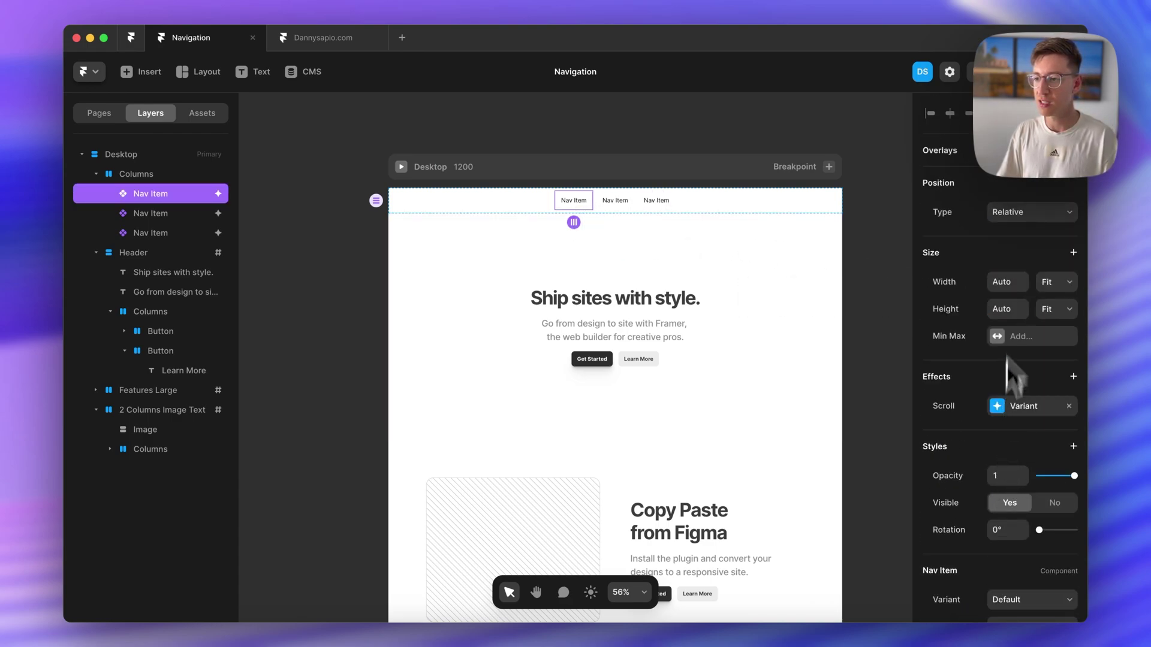
{"action": "double_click", "coordinate": [570, 201]}
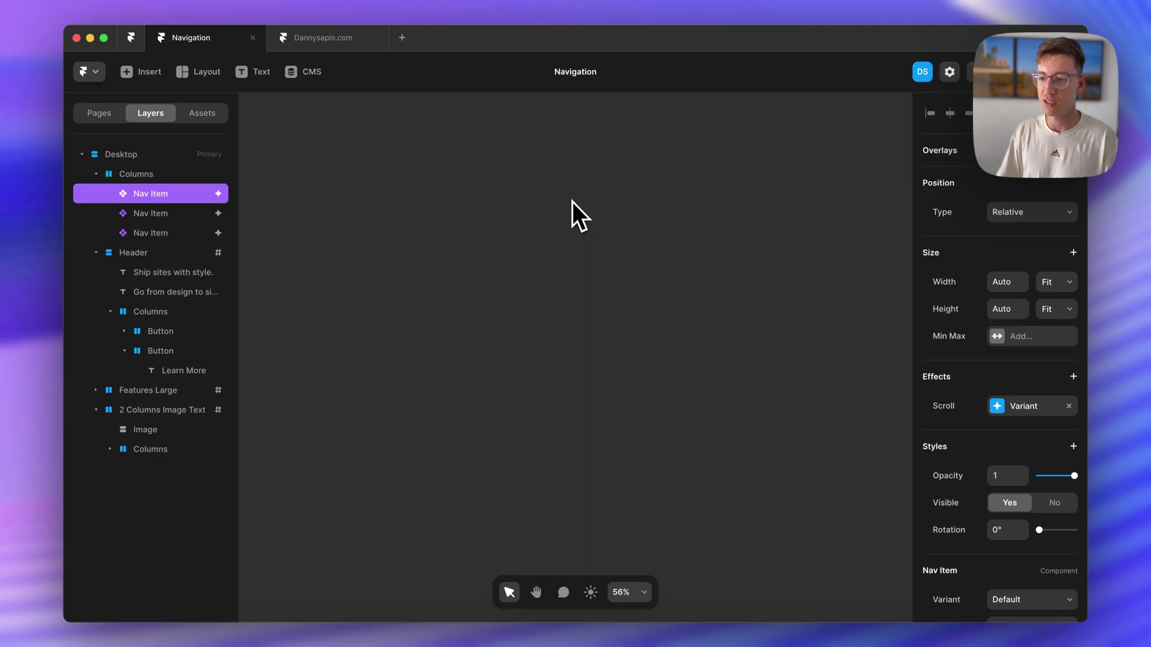
{"action": "left_click", "coordinate": [627, 320]}
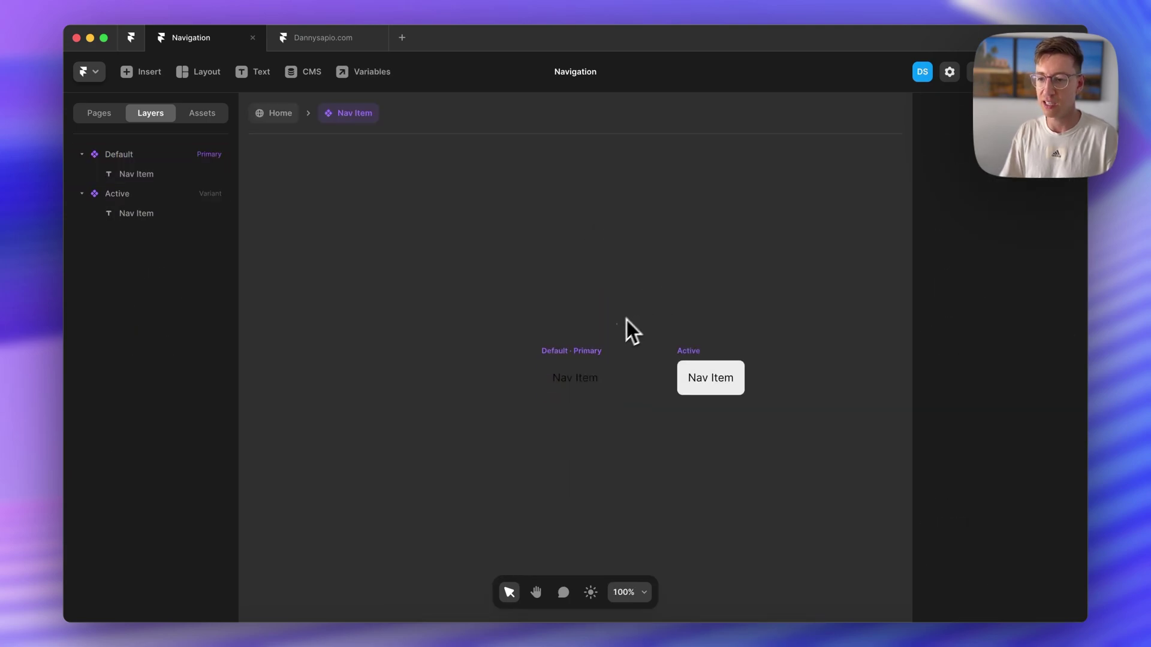
{"action": "left_click", "coordinate": [575, 351]}
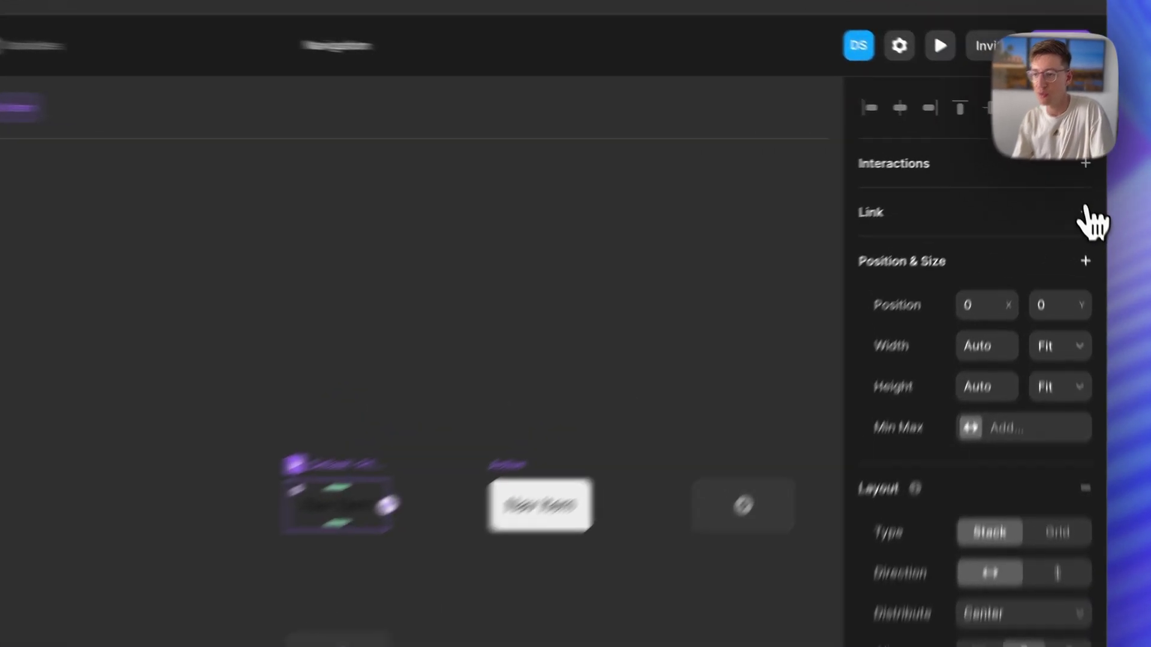
Add a Link as a component variable with Smooth scrolling, then return to Home.
{"action": "left_click", "coordinate": [1073, 182]}
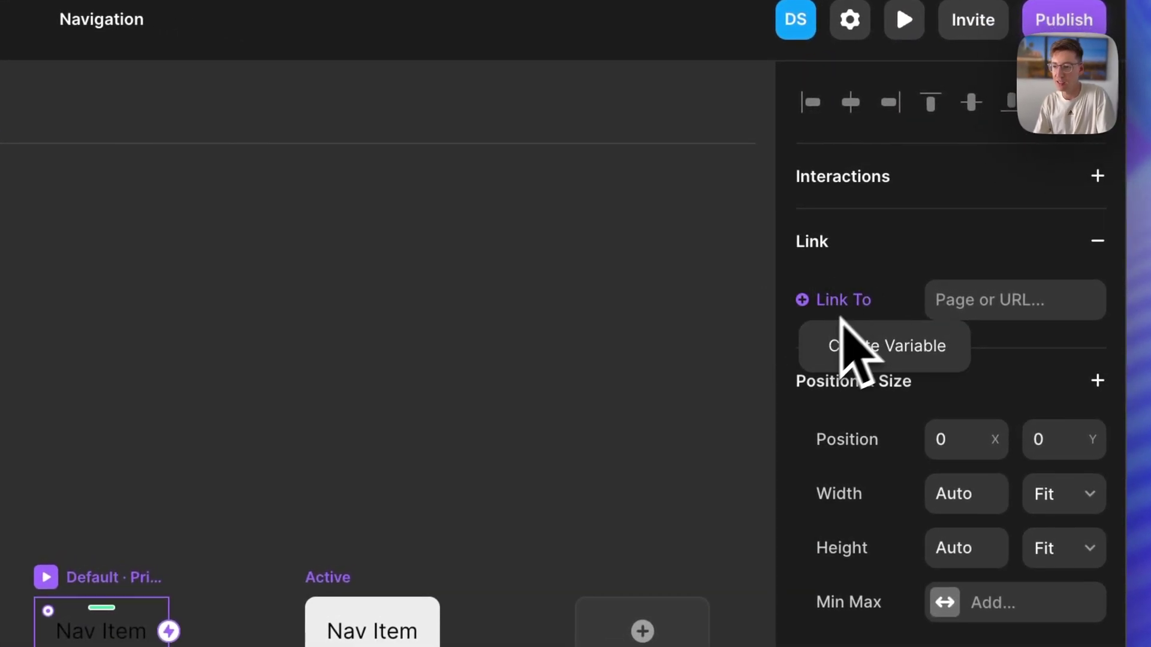
{"action": "left_click", "coordinate": [840, 345]}
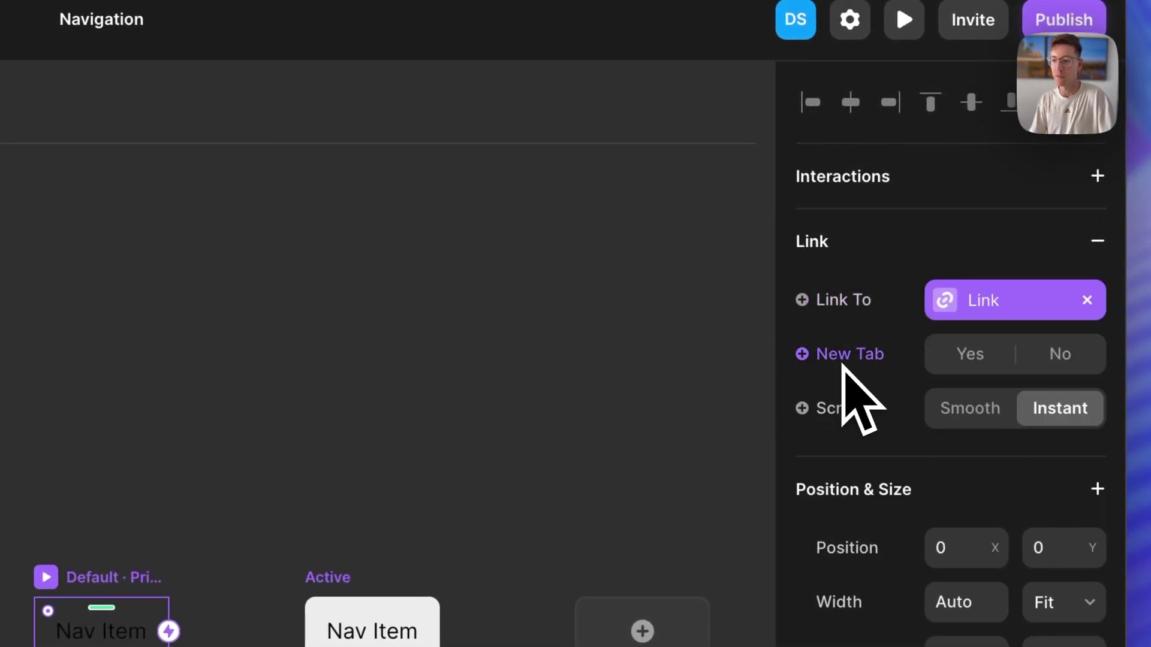
{"action": "left_click", "coordinate": [974, 423]}
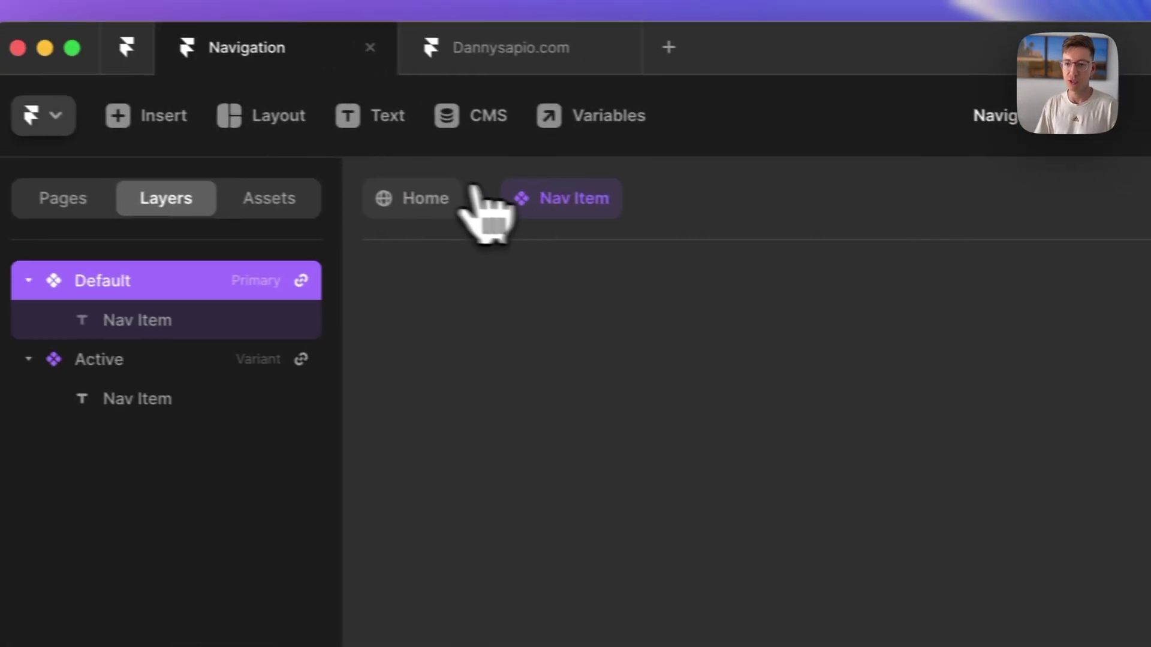
{"action": "left_click", "coordinate": [483, 214]}
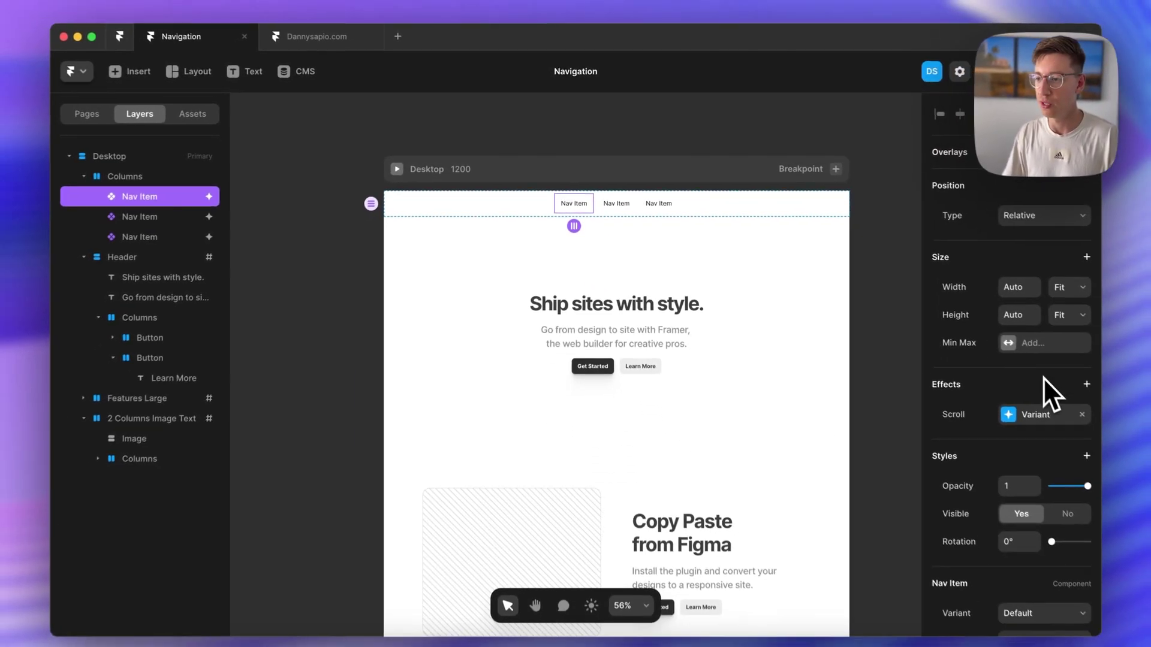
Link the first nav item to Home section #1.
{"action": "scroll", "coordinate": [1044, 378], "scroll_direction": "down", "scroll_amount": 5}
{"action": "left_click", "coordinate": [996, 433]}
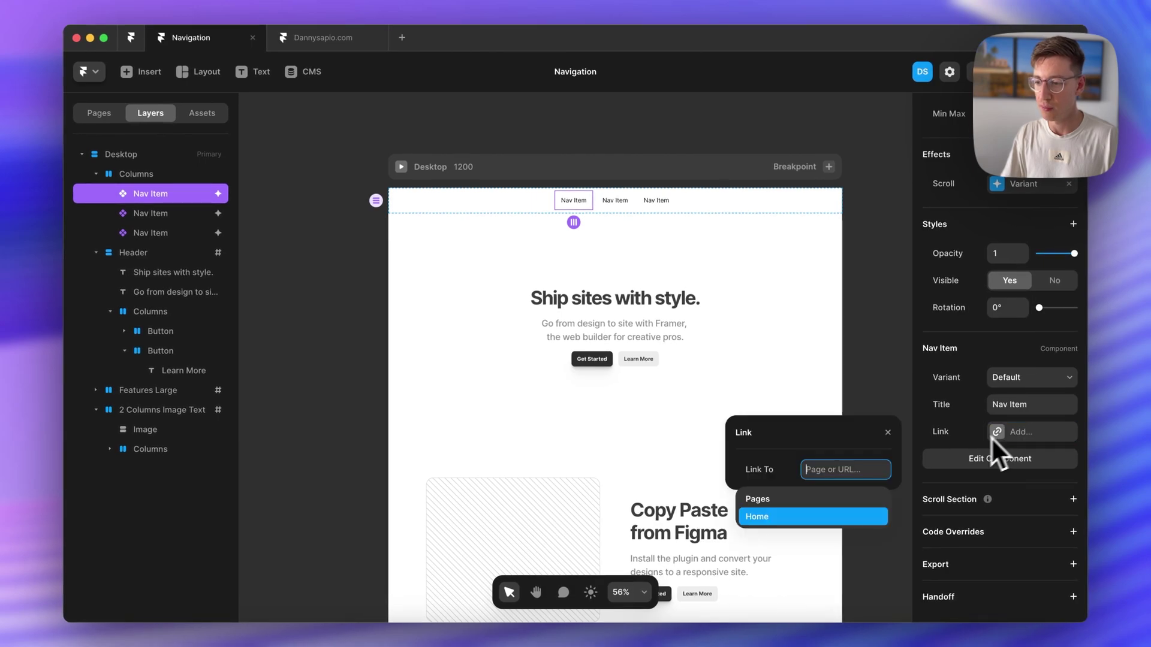
{"action": "left_click", "coordinate": [786, 514]}
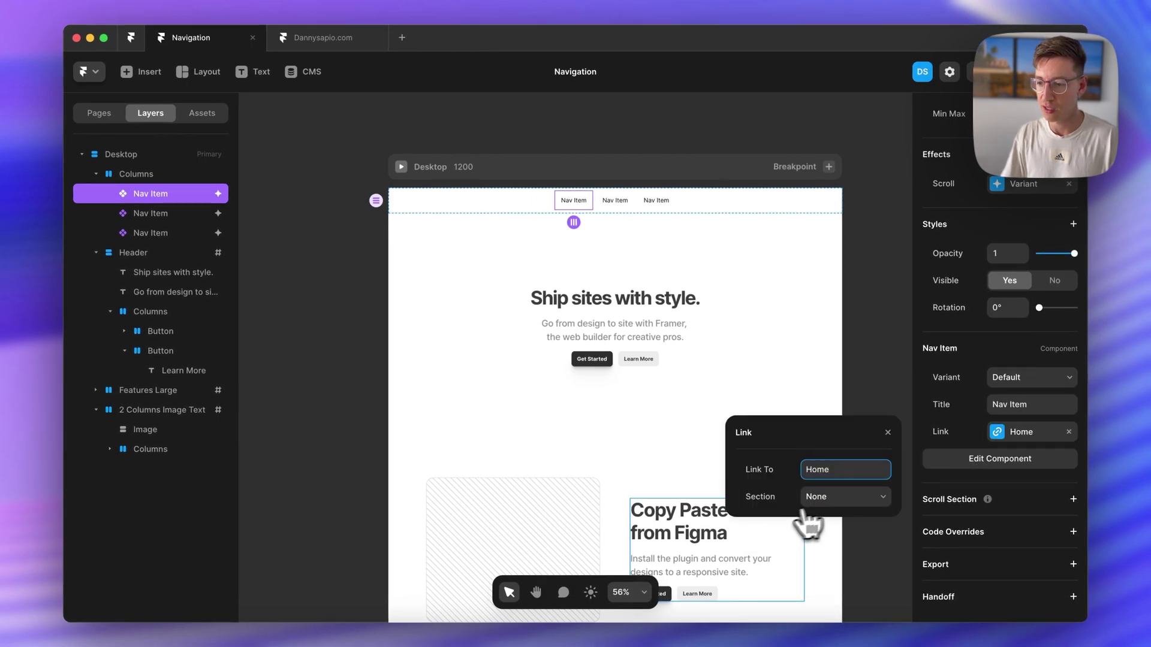
{"action": "left_click", "coordinate": [838, 498]}
{"action": "left_click", "coordinate": [833, 510]}
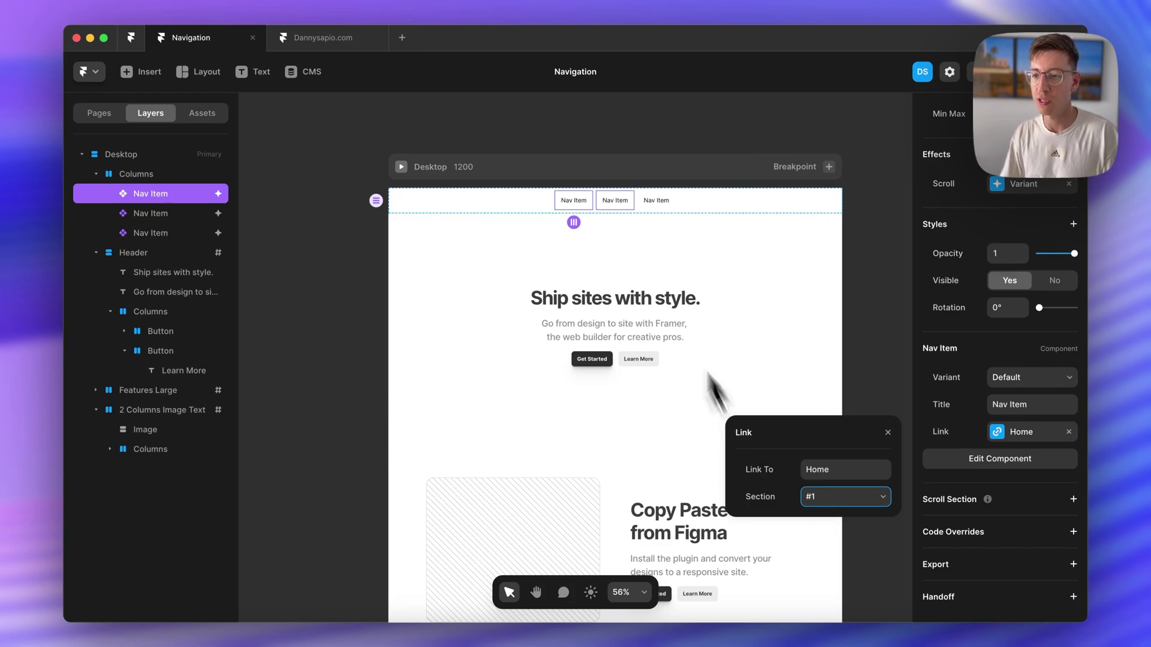
Link the second nav item to Home section #2.
{"action": "left_click", "coordinate": [616, 203]}
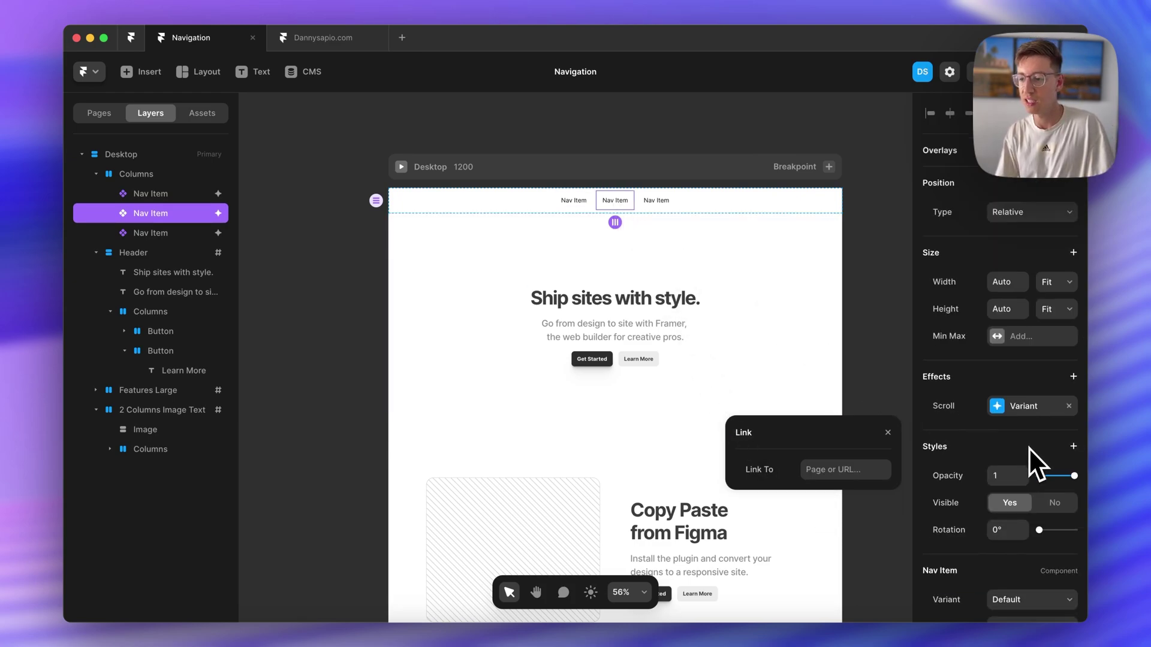
{"action": "scroll", "coordinate": [1029, 447], "scroll_direction": "down", "scroll_amount": 5}
{"action": "left_click", "coordinate": [1009, 442]}
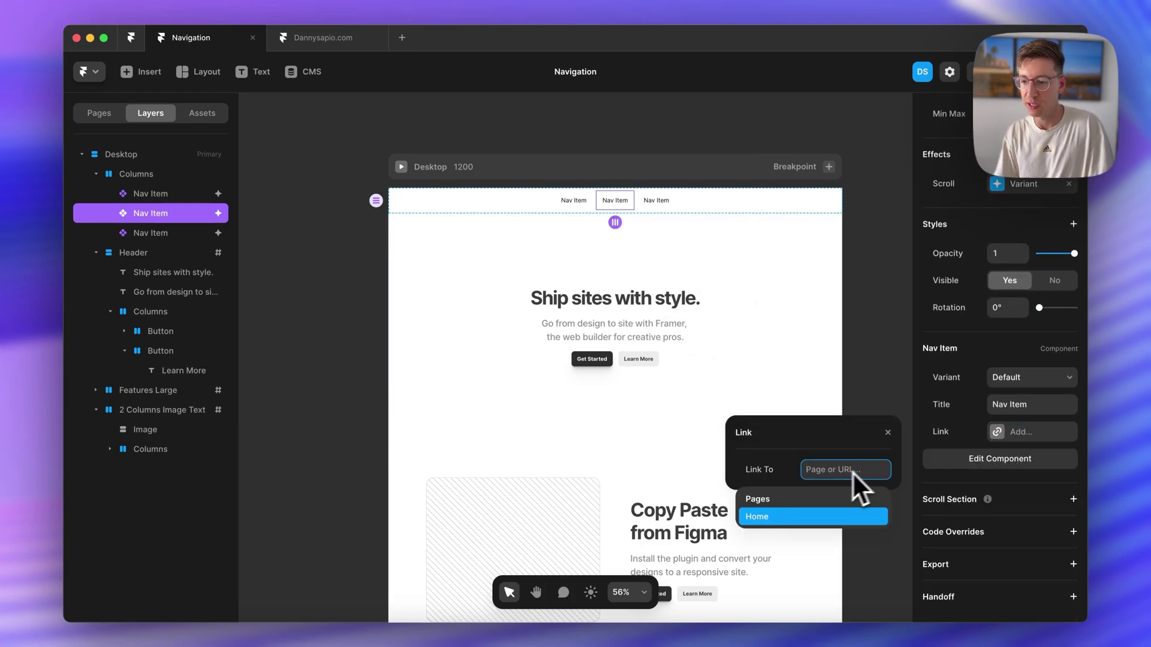
{"action": "left_click", "coordinate": [785, 516]}
{"action": "left_click", "coordinate": [815, 504]}
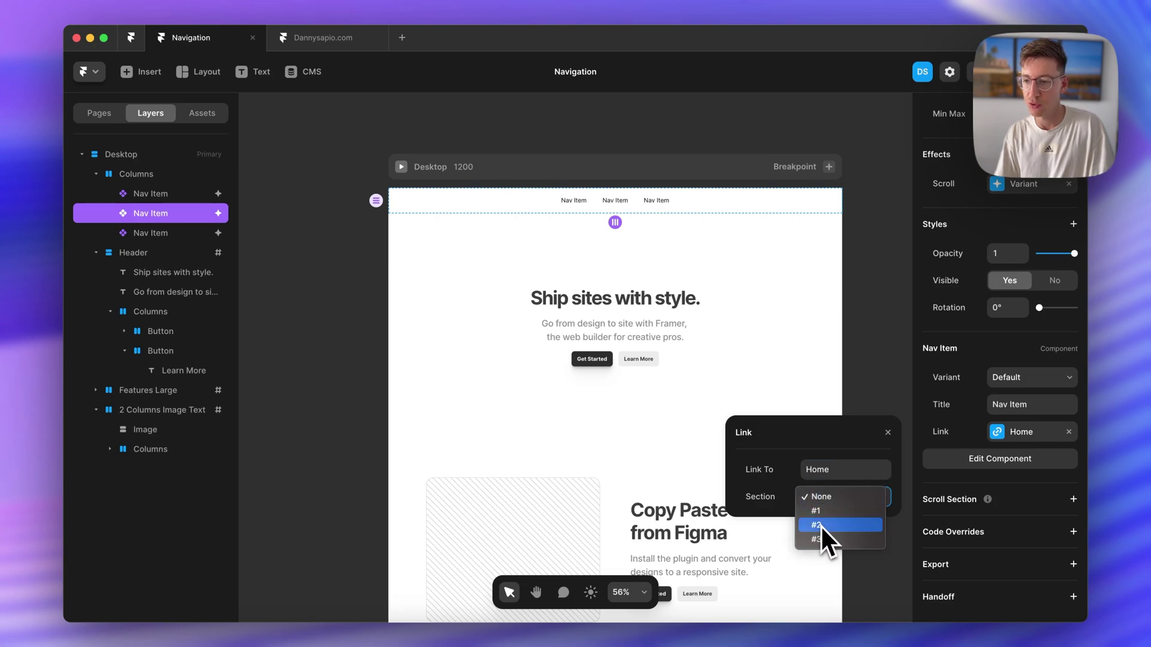
{"action": "left_click", "coordinate": [821, 526]}
Link the third nav item to Home section #3 and preview the site.
{"action": "left_click", "coordinate": [657, 201]}
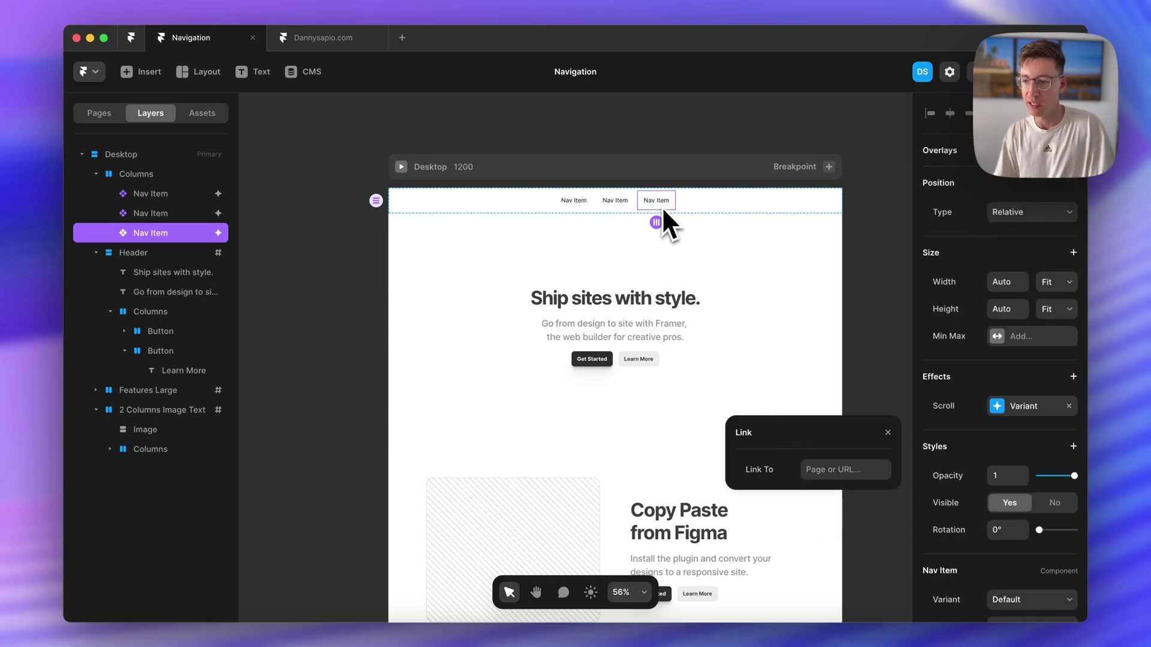
{"action": "left_click", "coordinate": [829, 474]}
{"action": "left_click", "coordinate": [818, 517]}
{"action": "left_click", "coordinate": [833, 498]}
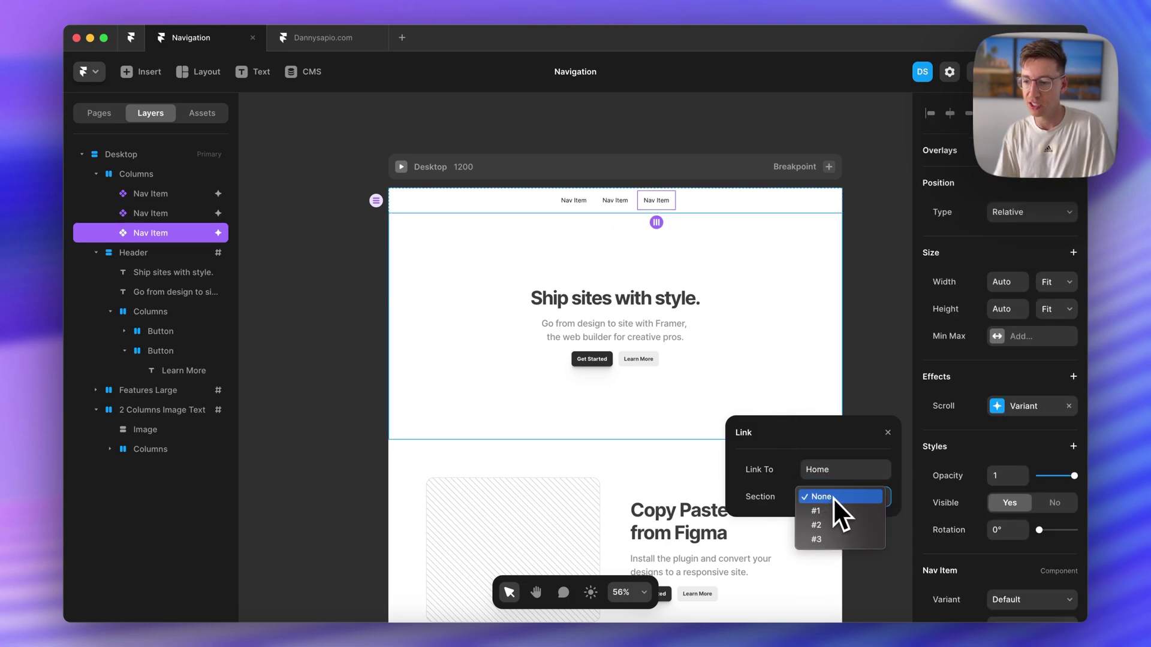
{"action": "left_click", "coordinate": [831, 540]}
{"action": "left_click", "coordinate": [976, 72]}
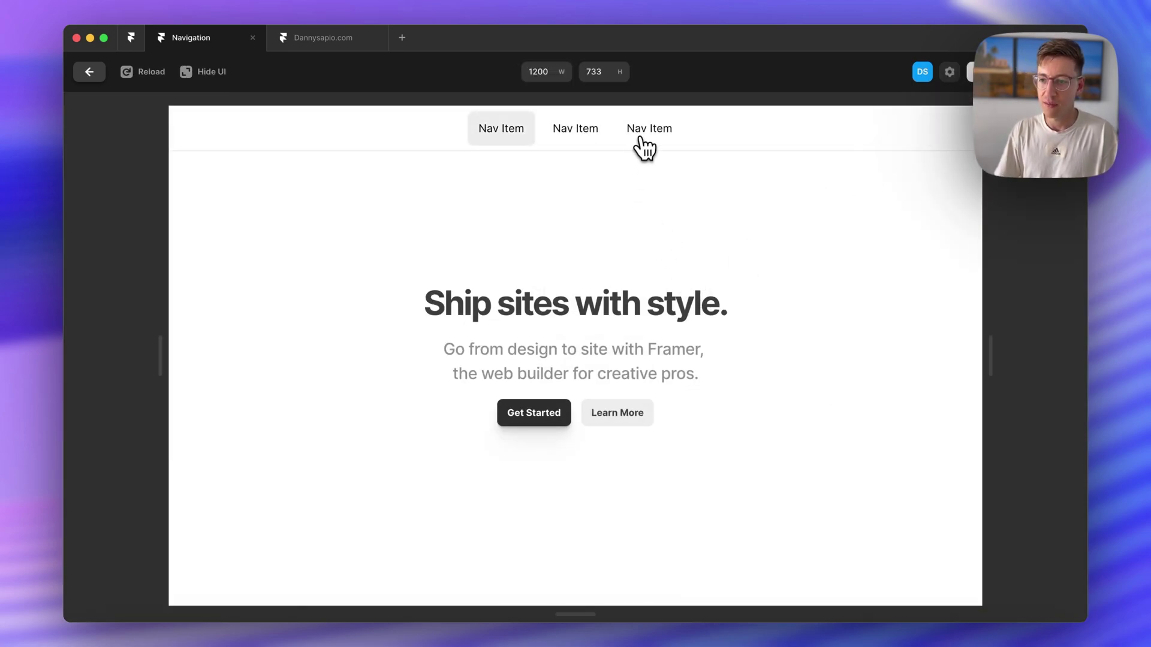
{"action": "left_click", "coordinate": [641, 139]}
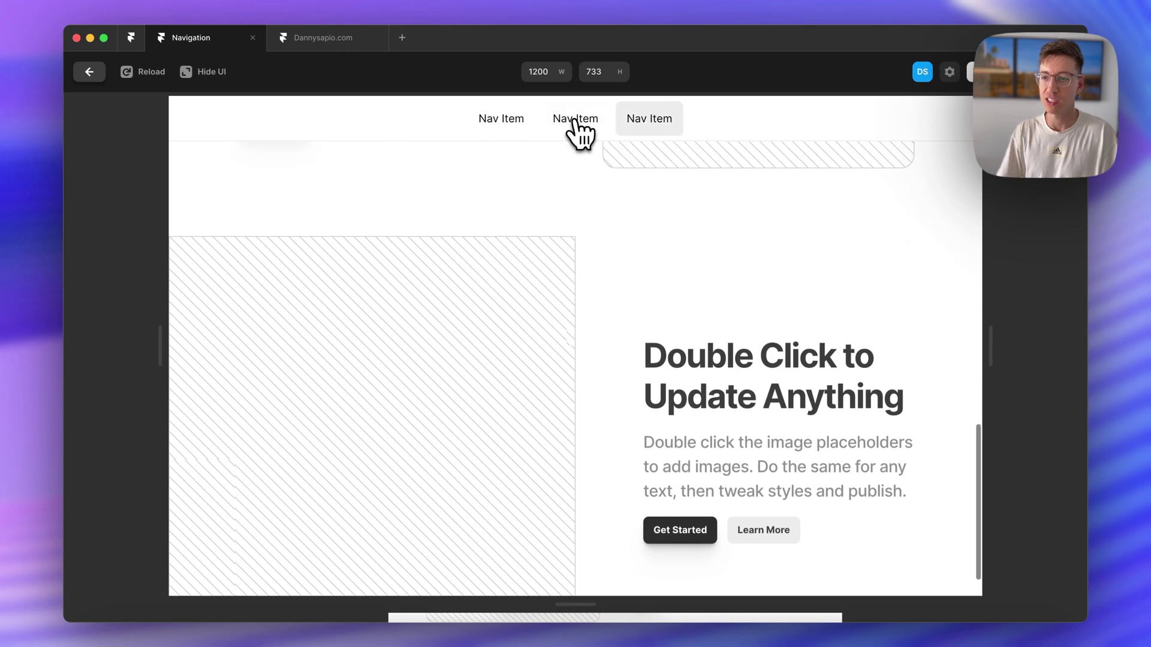
{"action": "left_click", "coordinate": [575, 120]}
{"action": "left_click", "coordinate": [506, 120]}
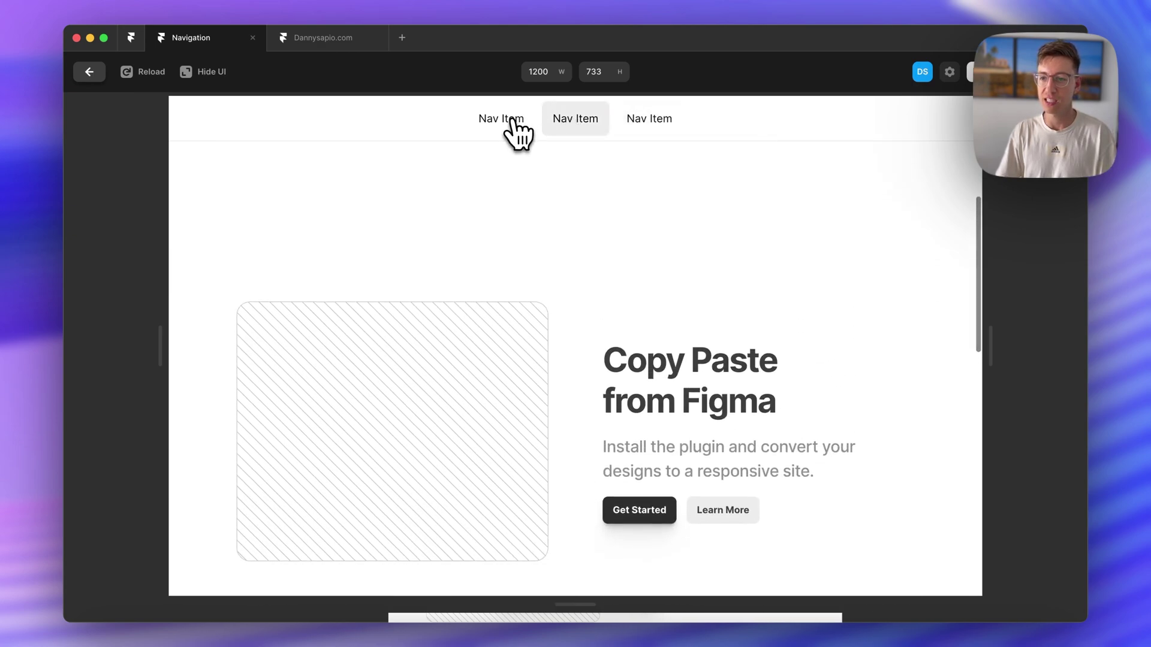
{"action": "left_click", "coordinate": [634, 129]}
{"action": "left_click", "coordinate": [575, 120]}
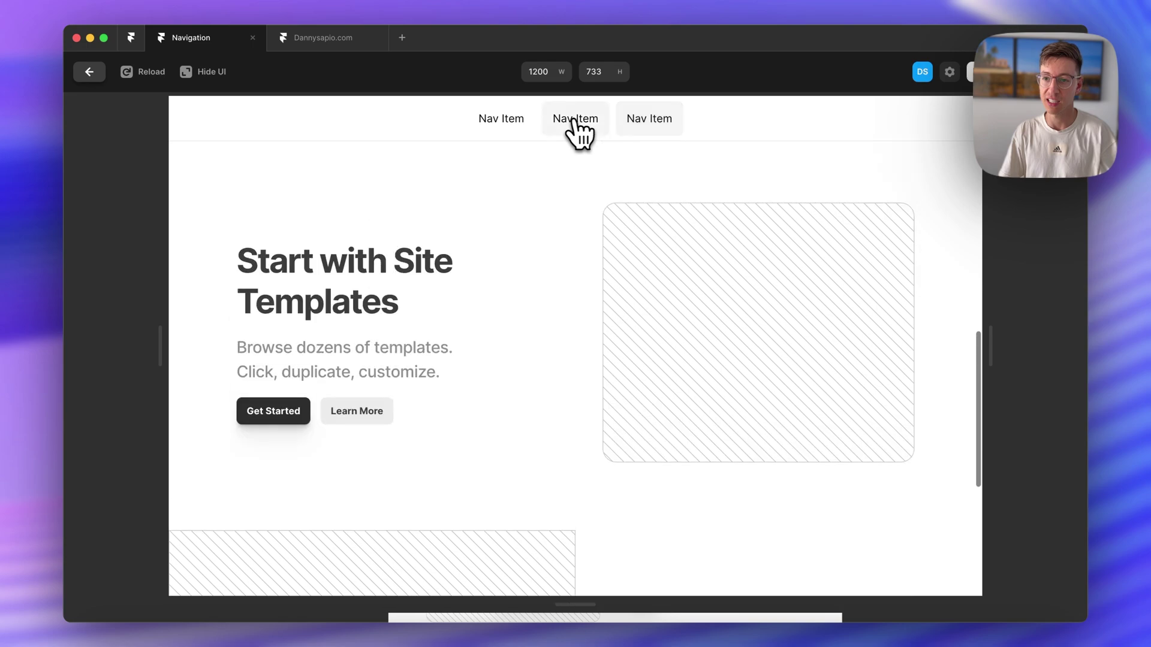
{"action": "left_click", "coordinate": [501, 120]}
{"action": "scroll", "coordinate": [568, 316], "scroll_direction": "down", "scroll_amount": 10}
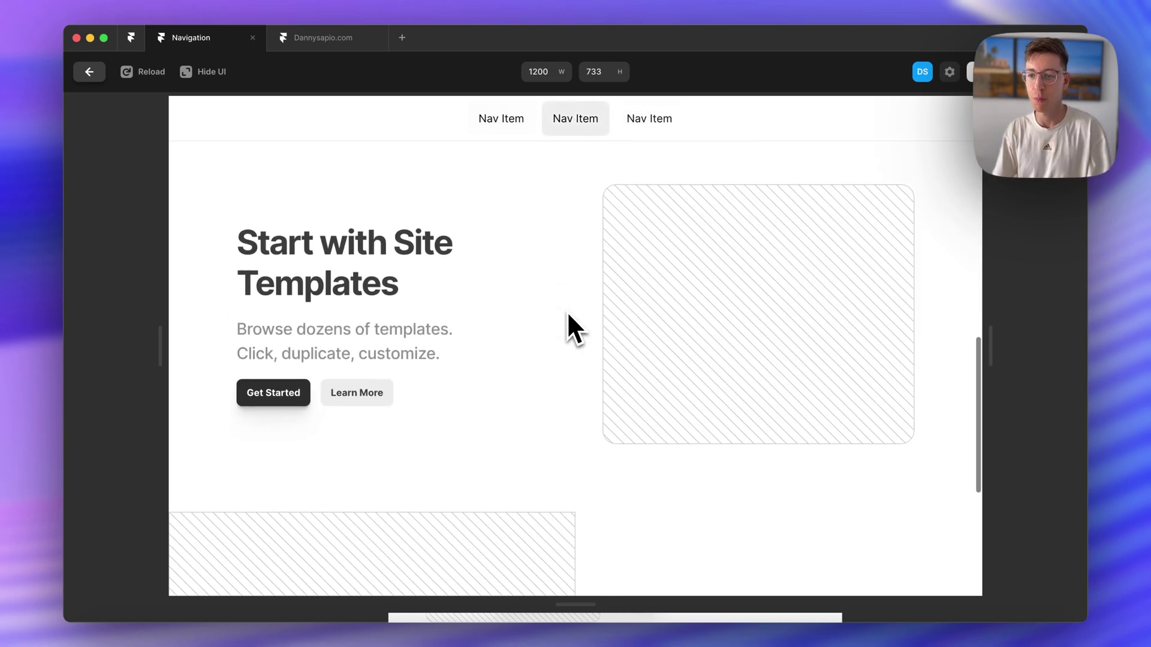